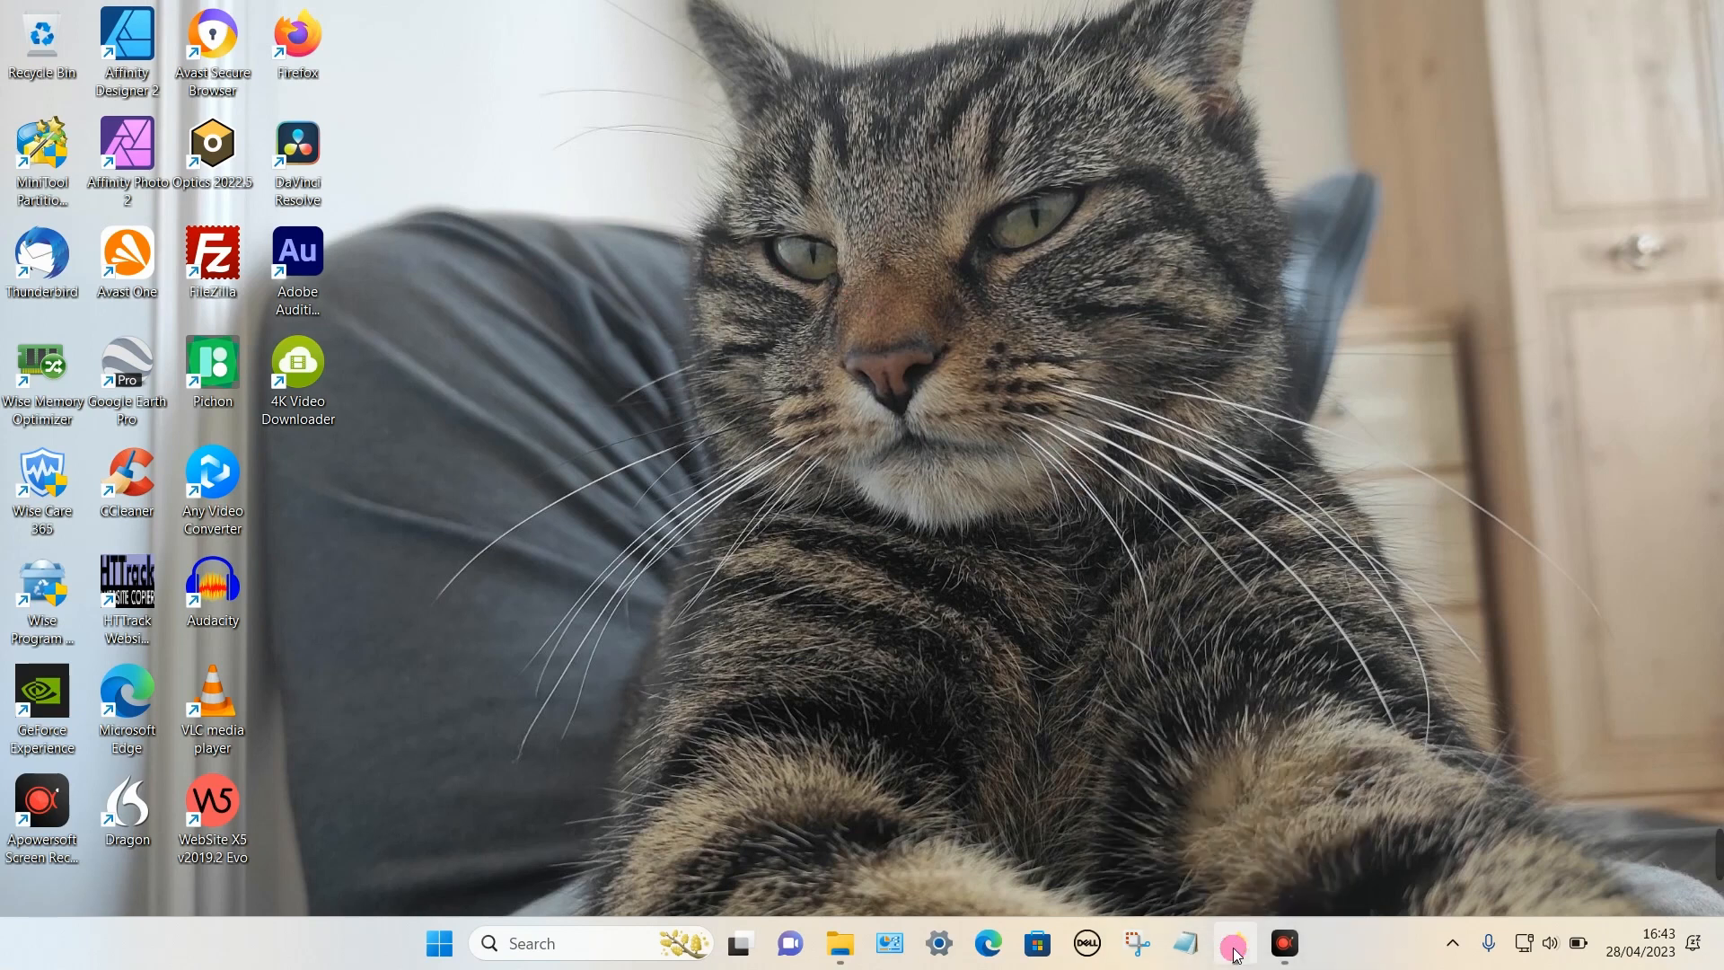
Step: Switch to Firefox and examine the gaps between images and following text in the published Ward Cunningham post
left_click(1235, 950)
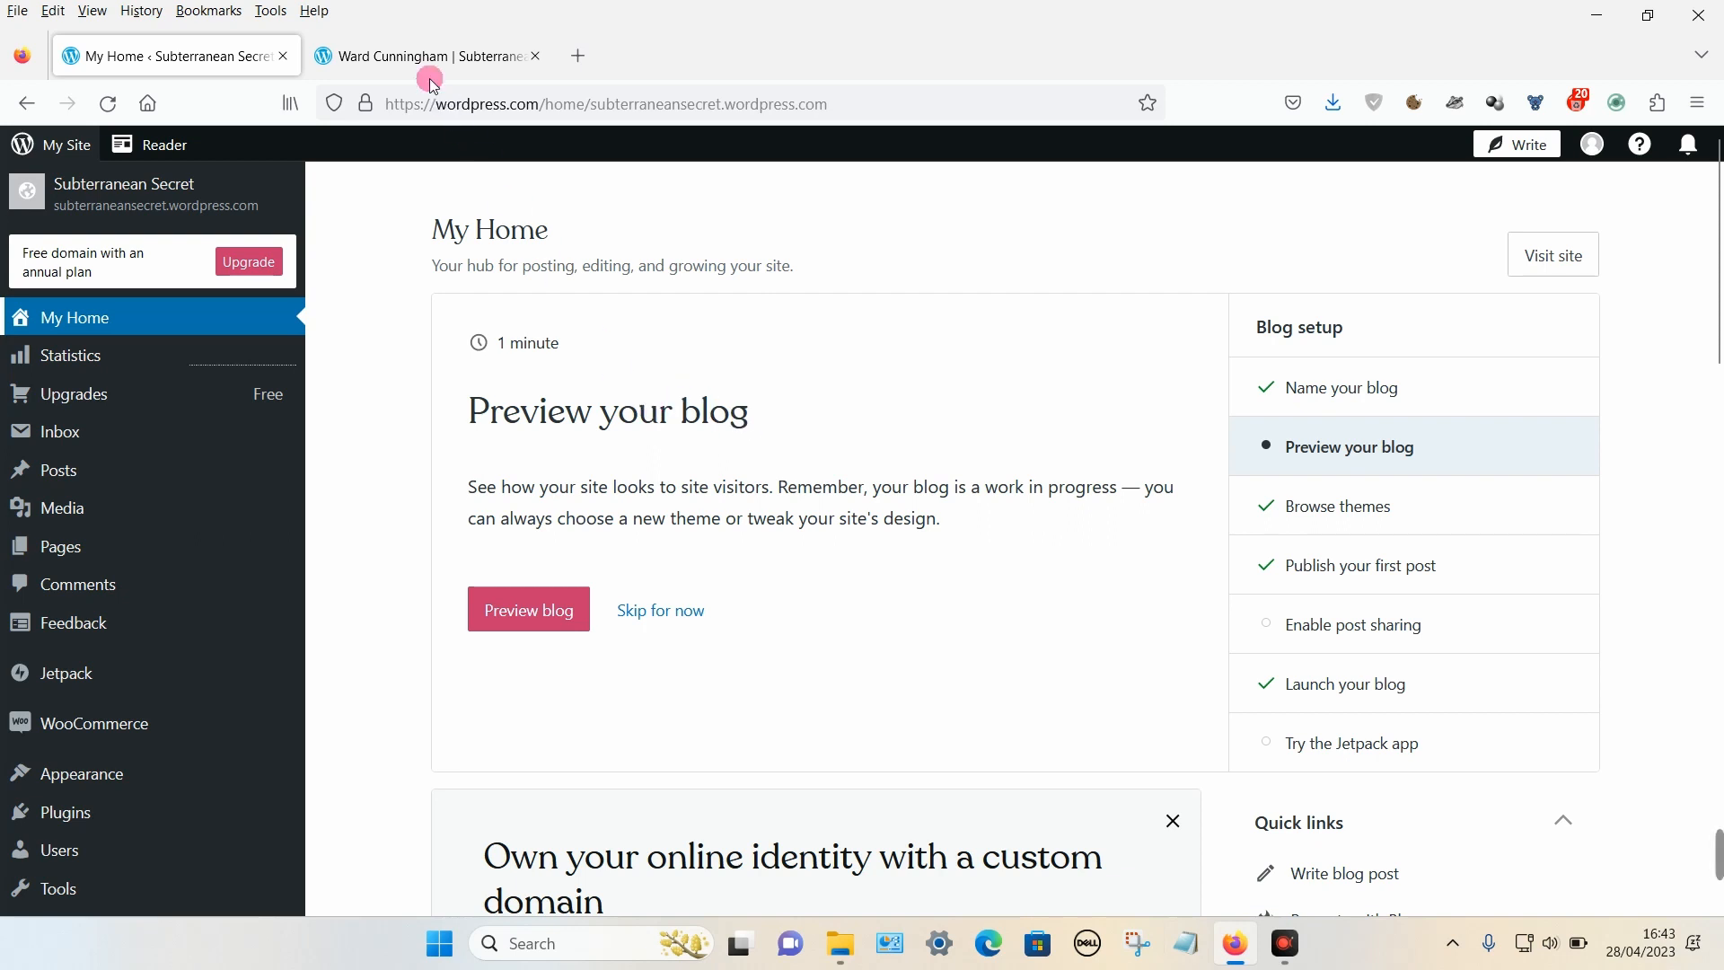
left_click(411, 55)
scroll(334, 390, "up", 10)
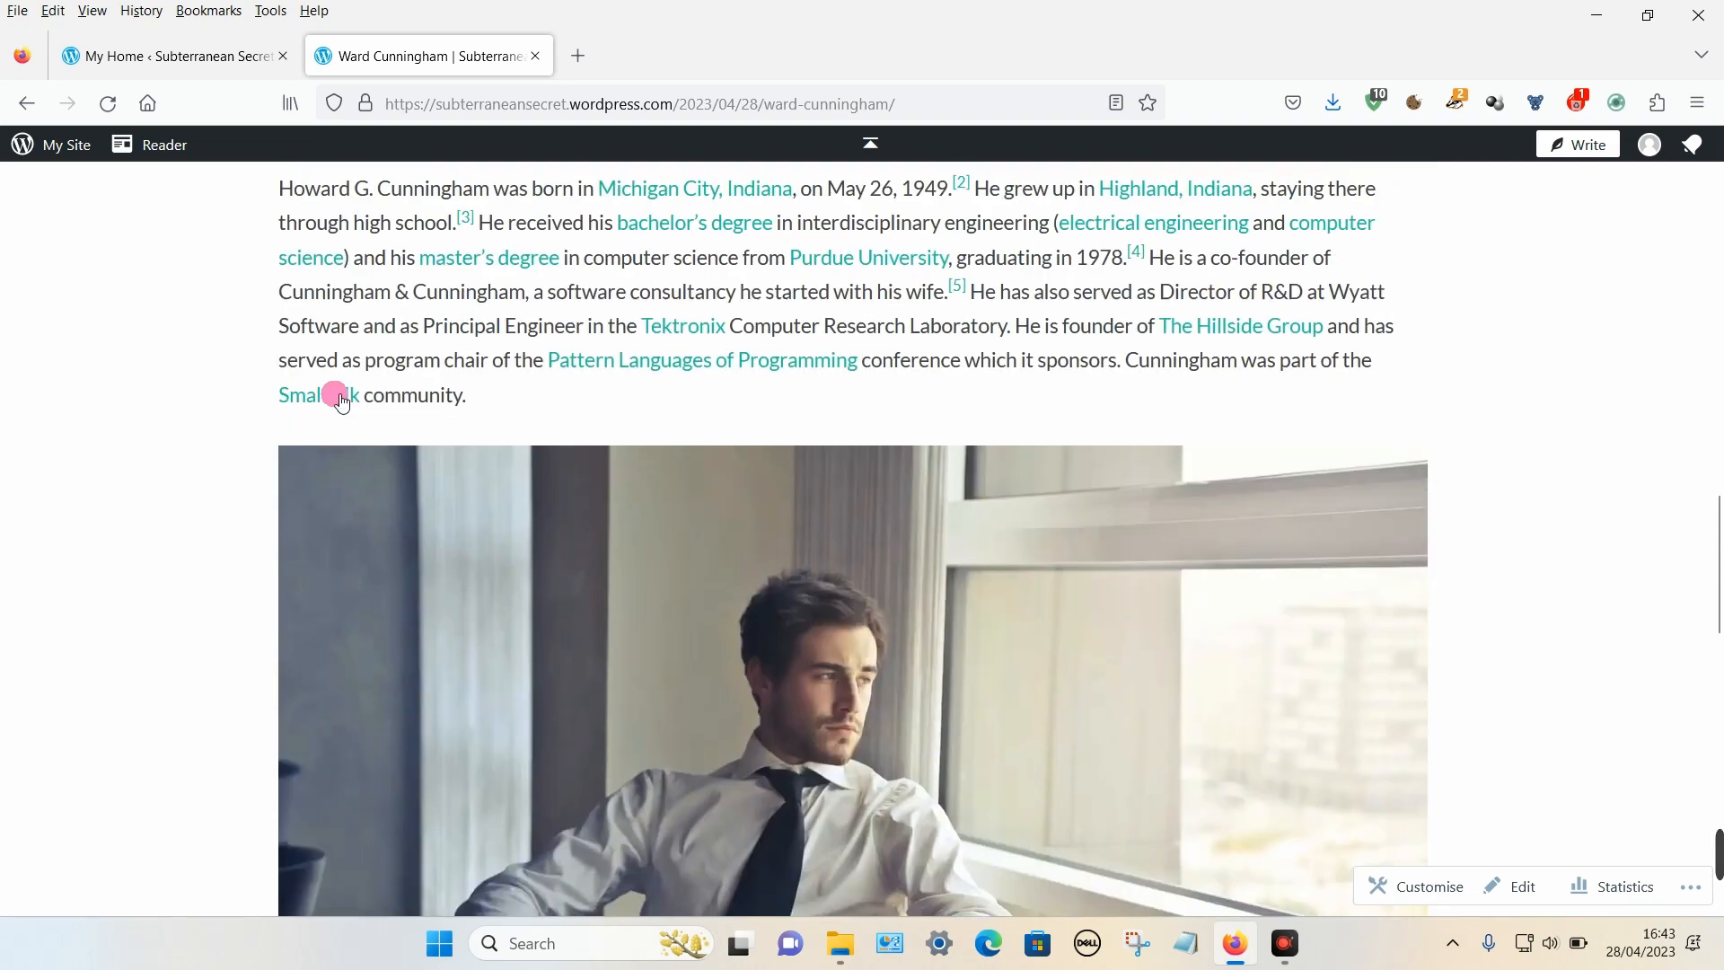
scroll(334, 395, "up", 10)
scroll(334, 395, "down", 3)
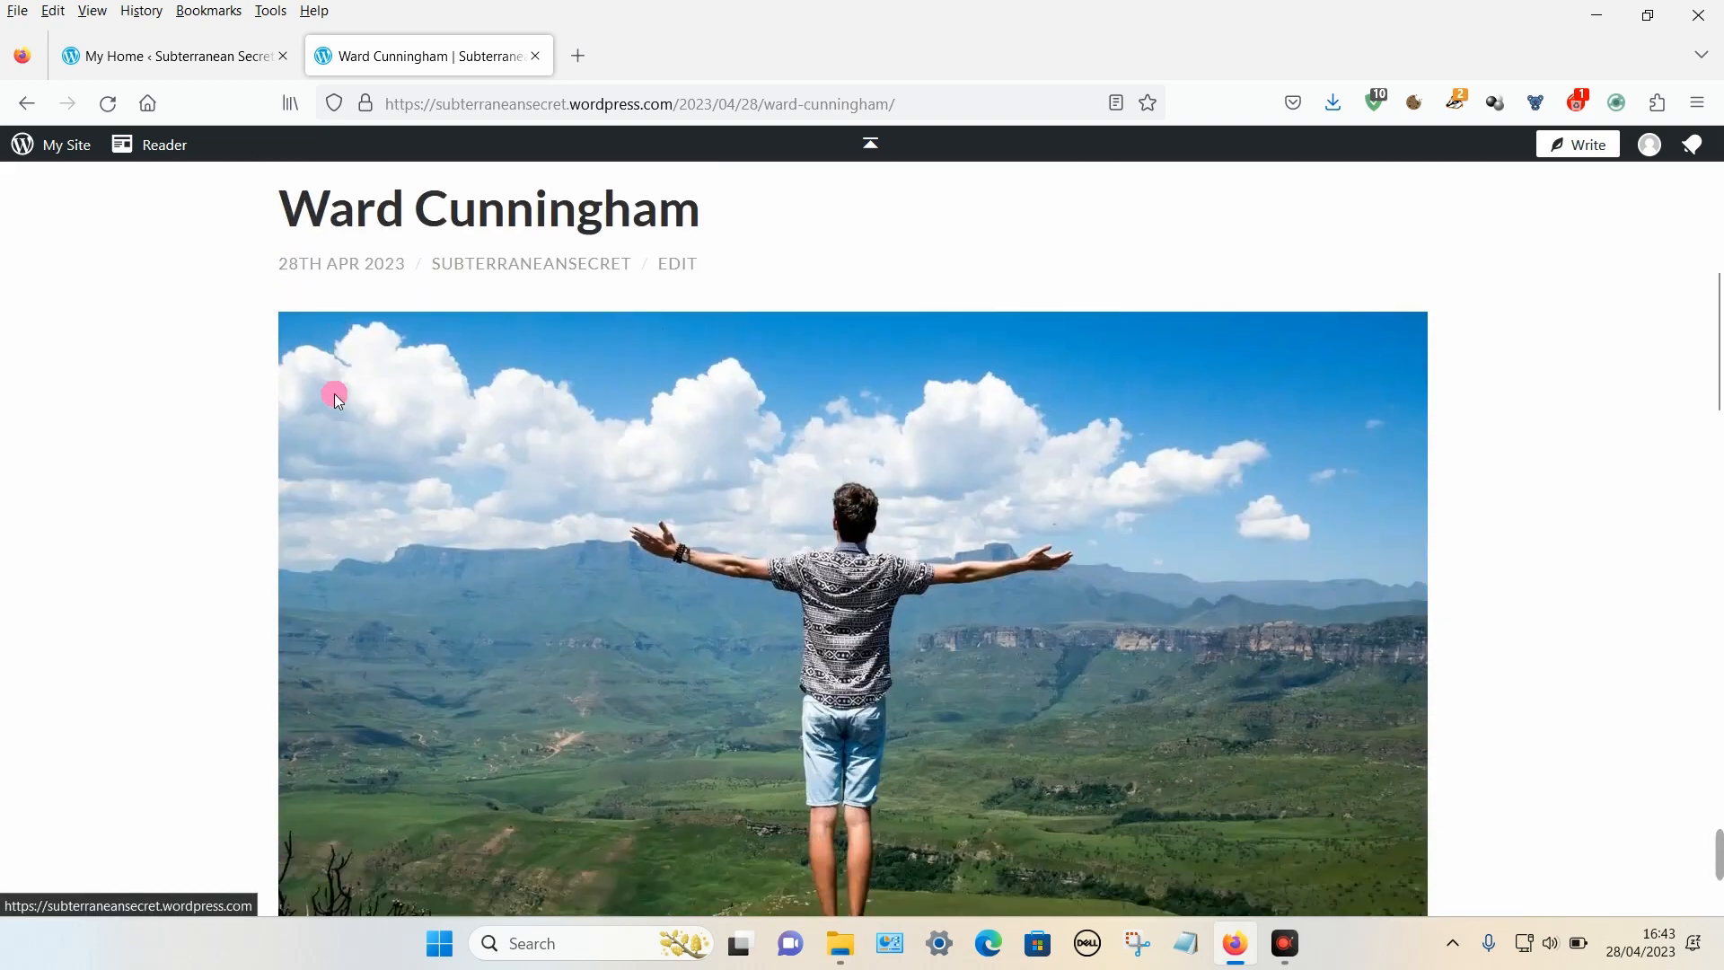
scroll(439, 293, "down", 6)
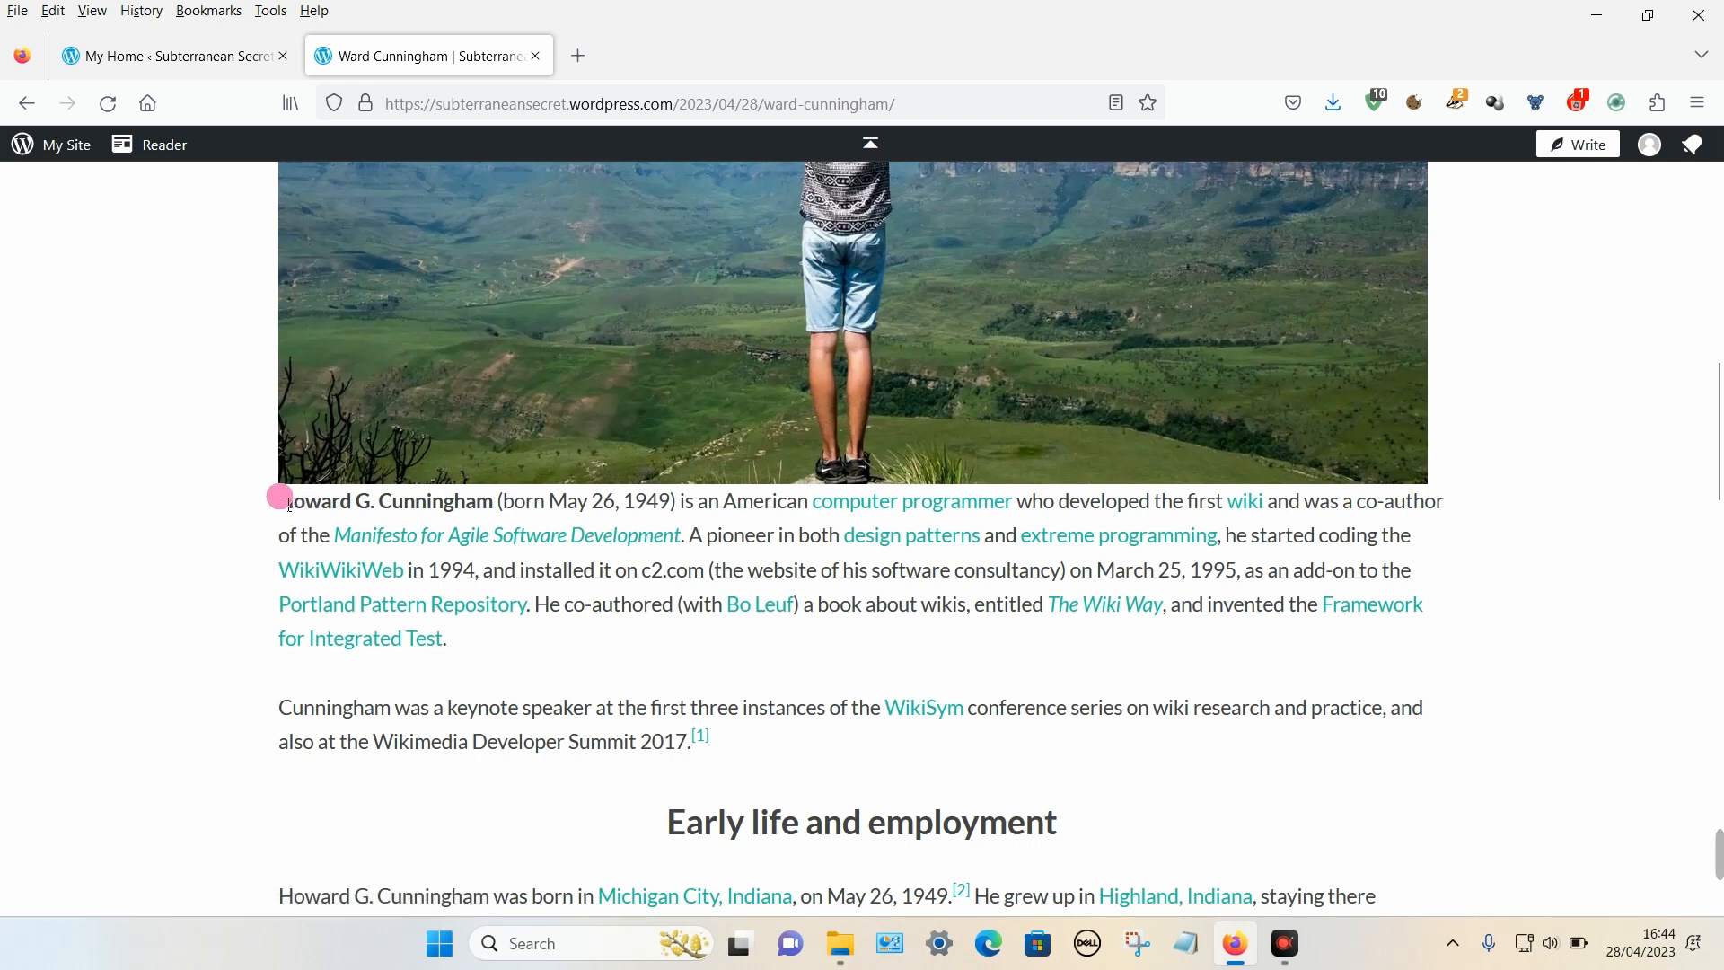
scroll(408, 487, "down", 15)
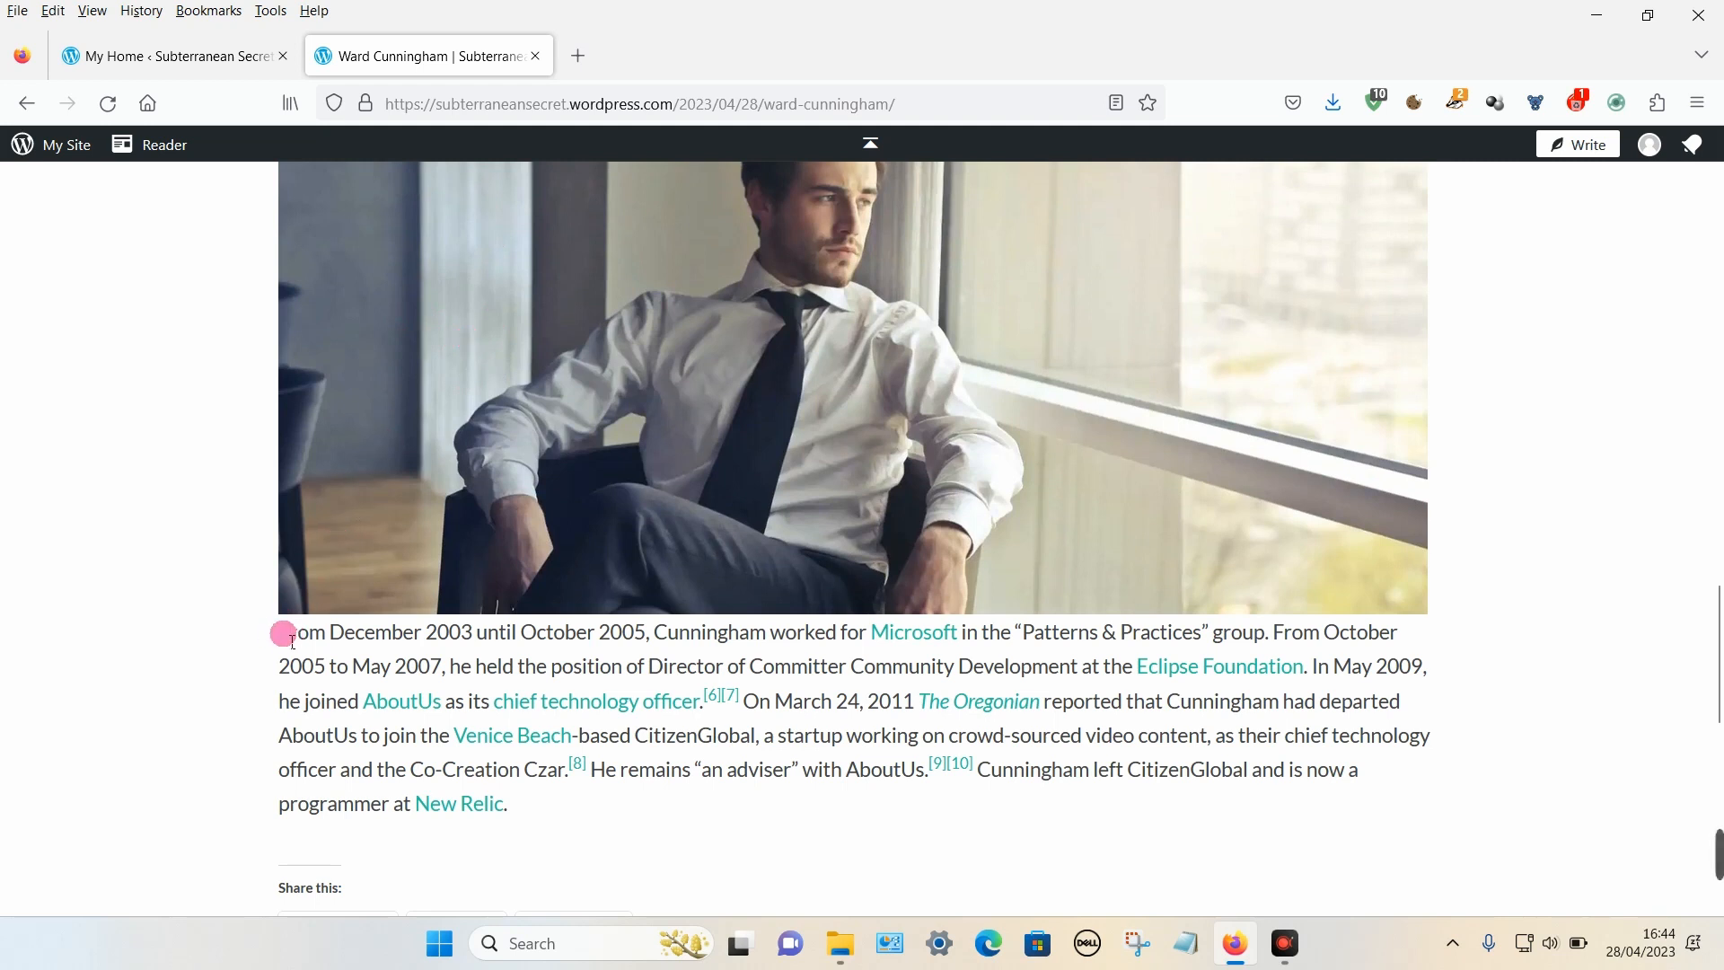
scroll(740, 569, "up", 8)
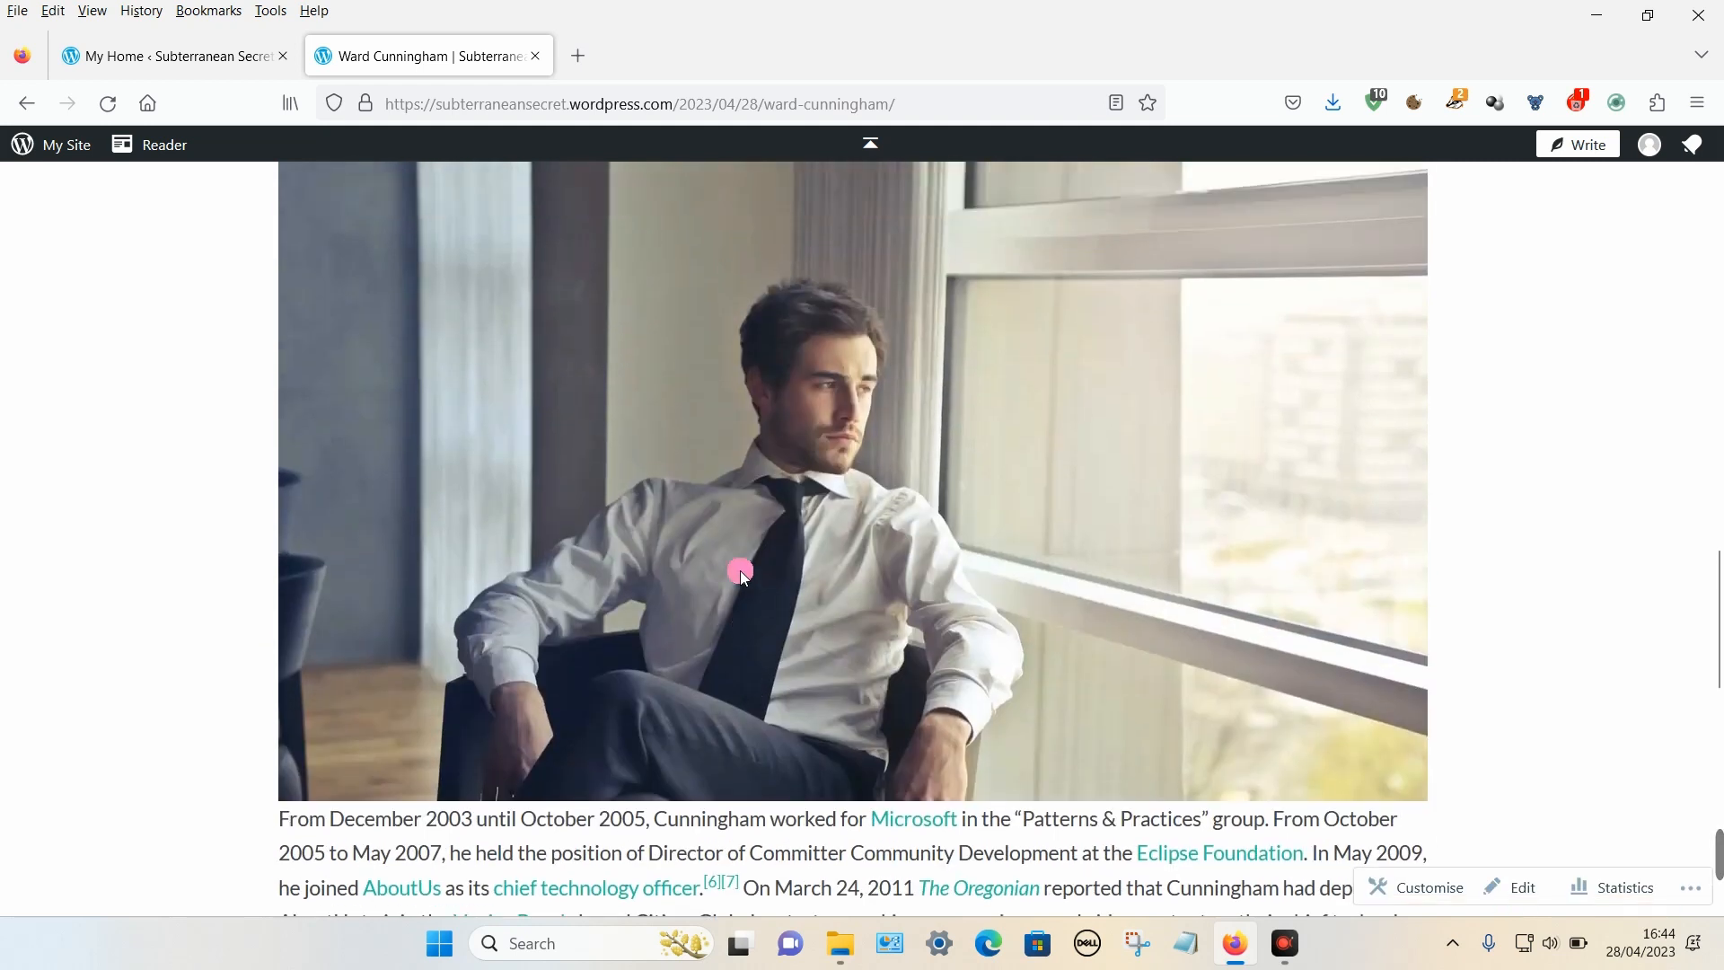
scroll(671, 492, "up", 10)
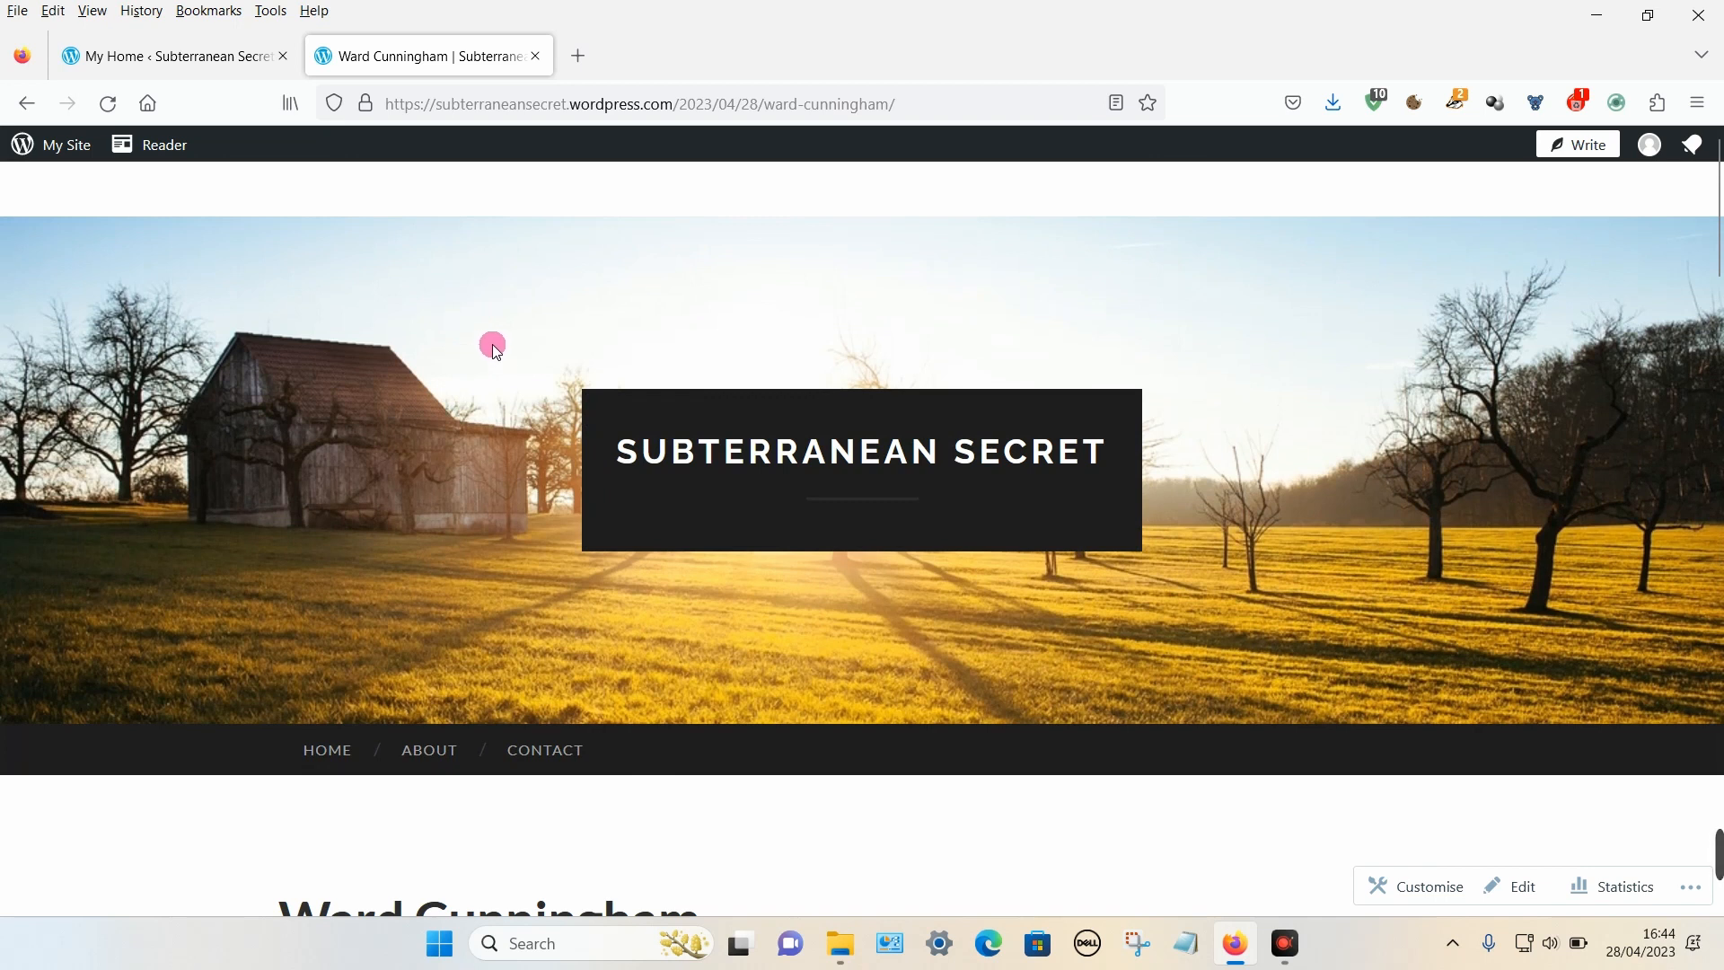
Step: Open the Ward Cunningham post for editing from the site's list of posts
left_click(156, 66)
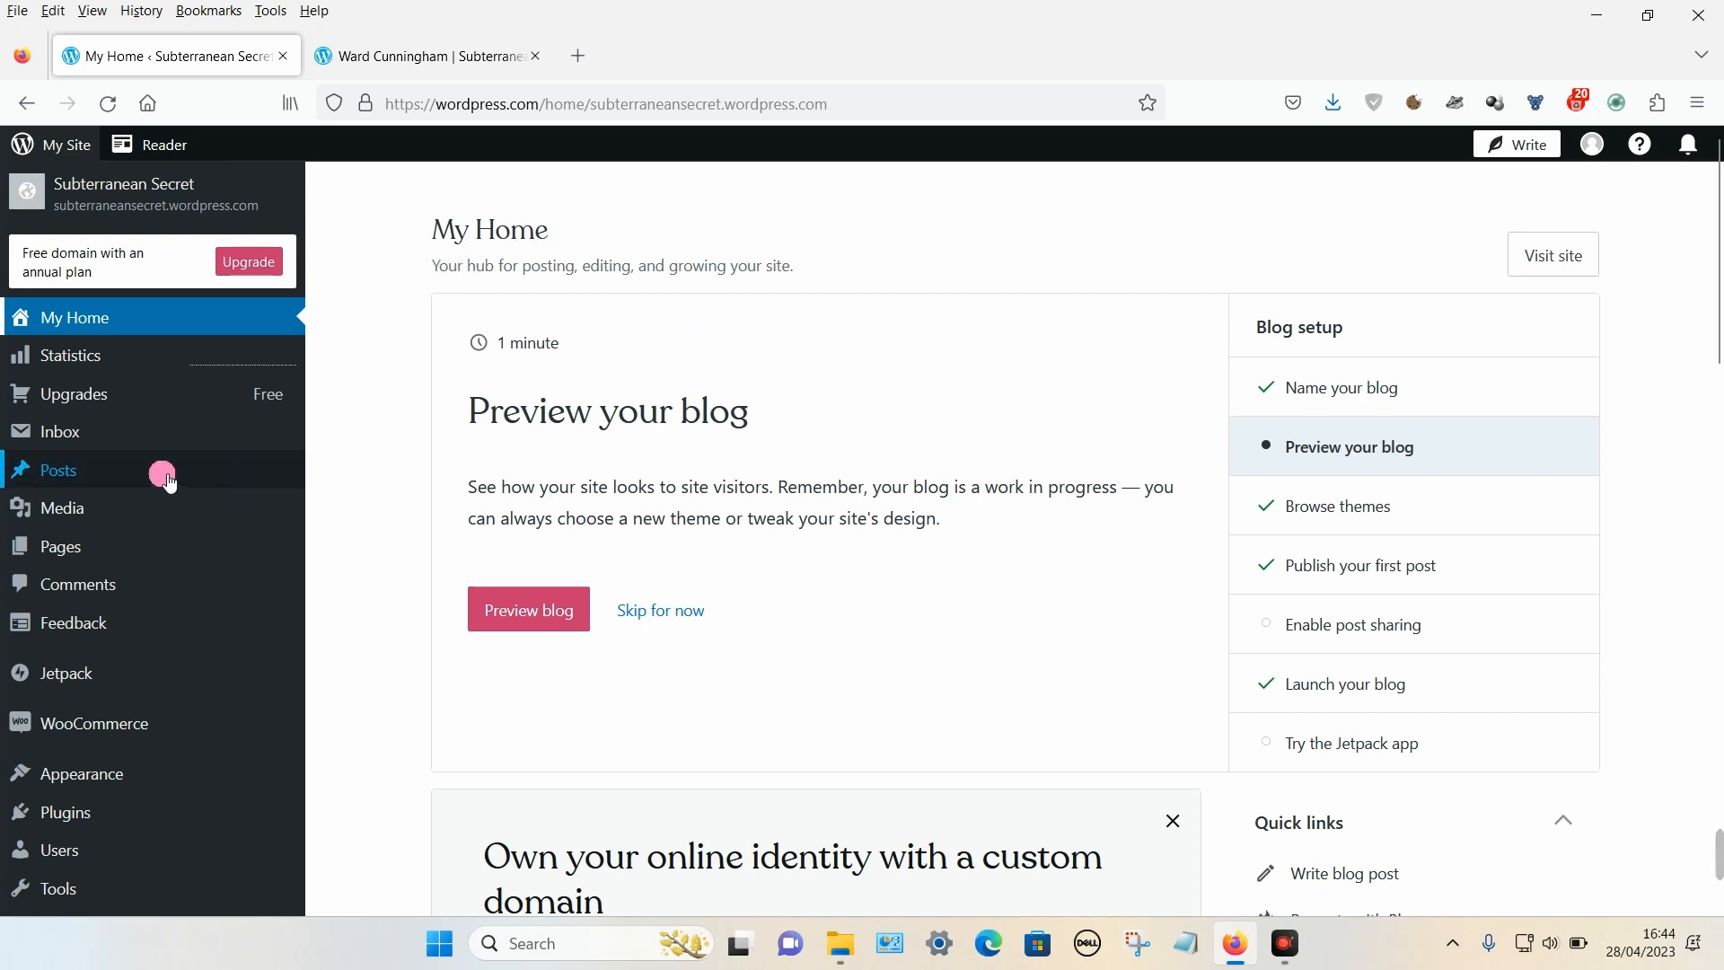
mouse_move(87, 476)
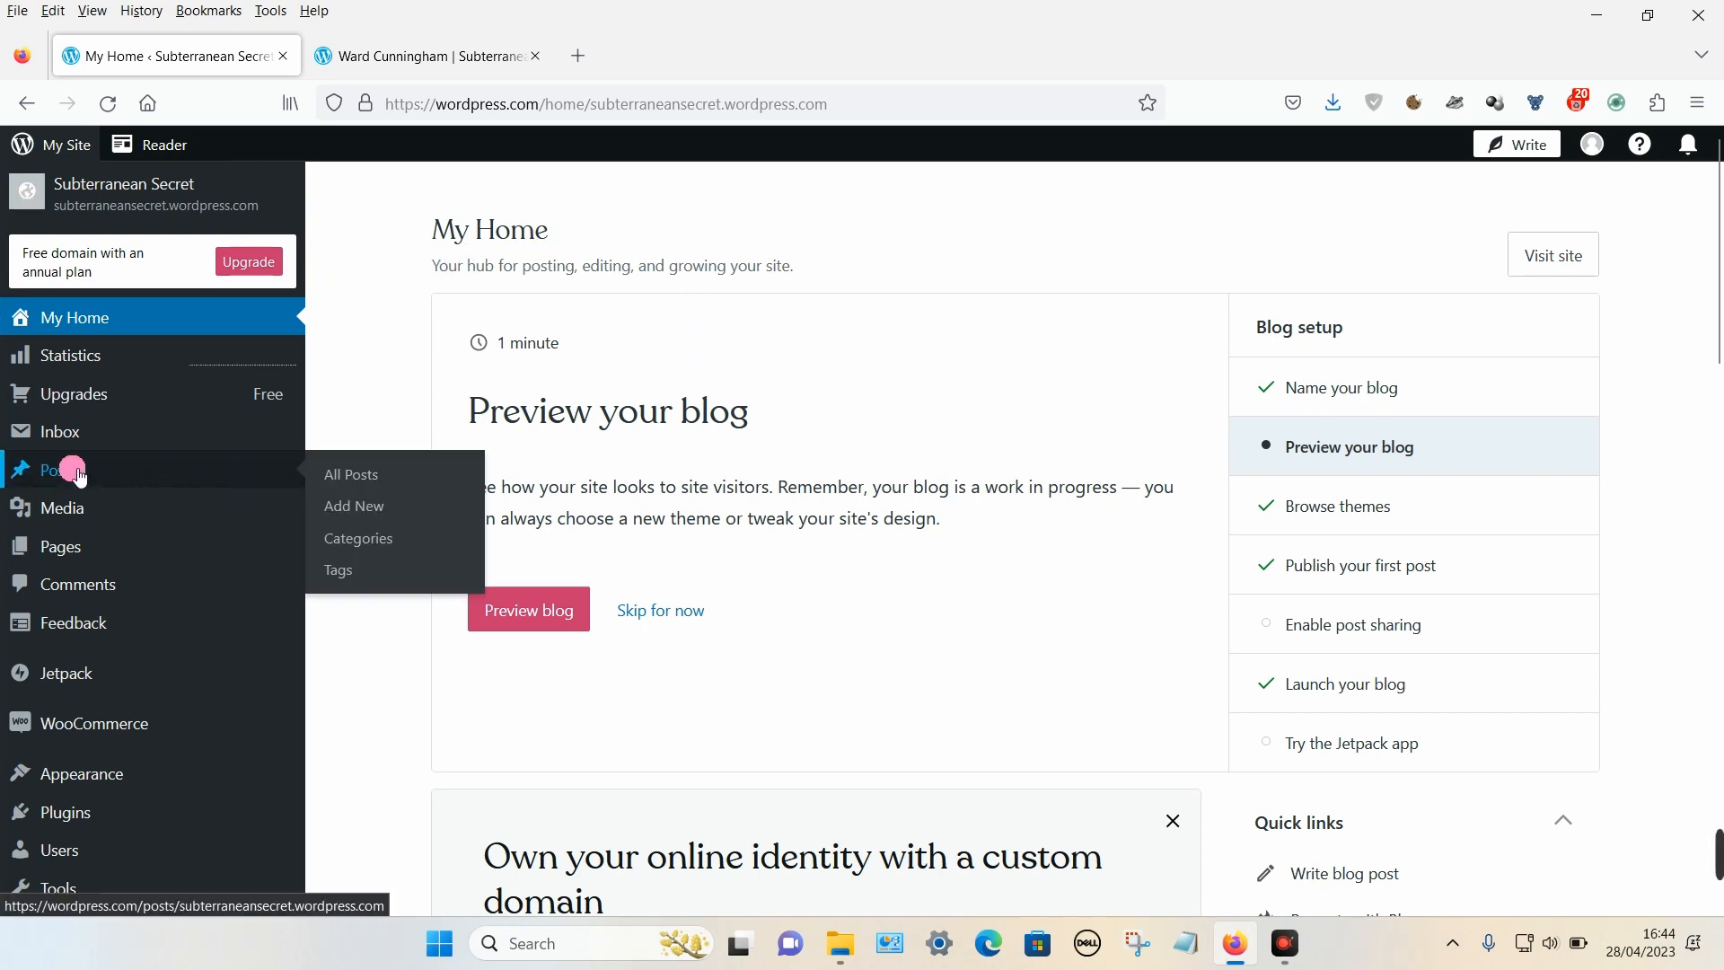
left_click(79, 476)
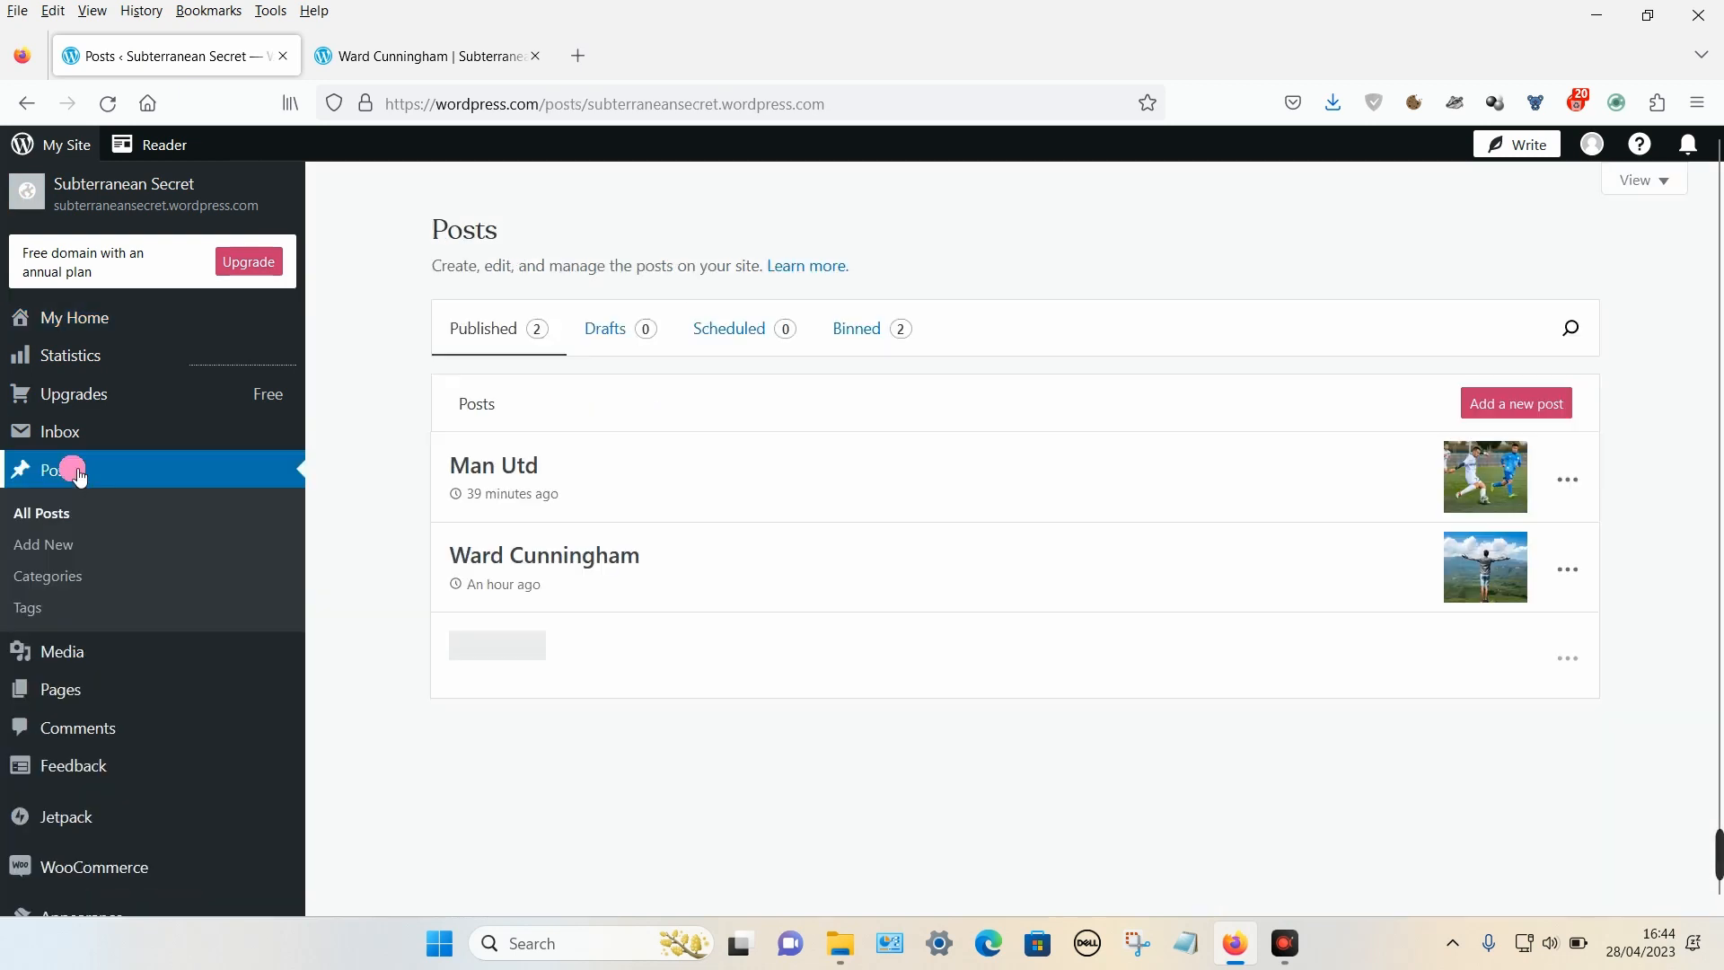
left_click(580, 554)
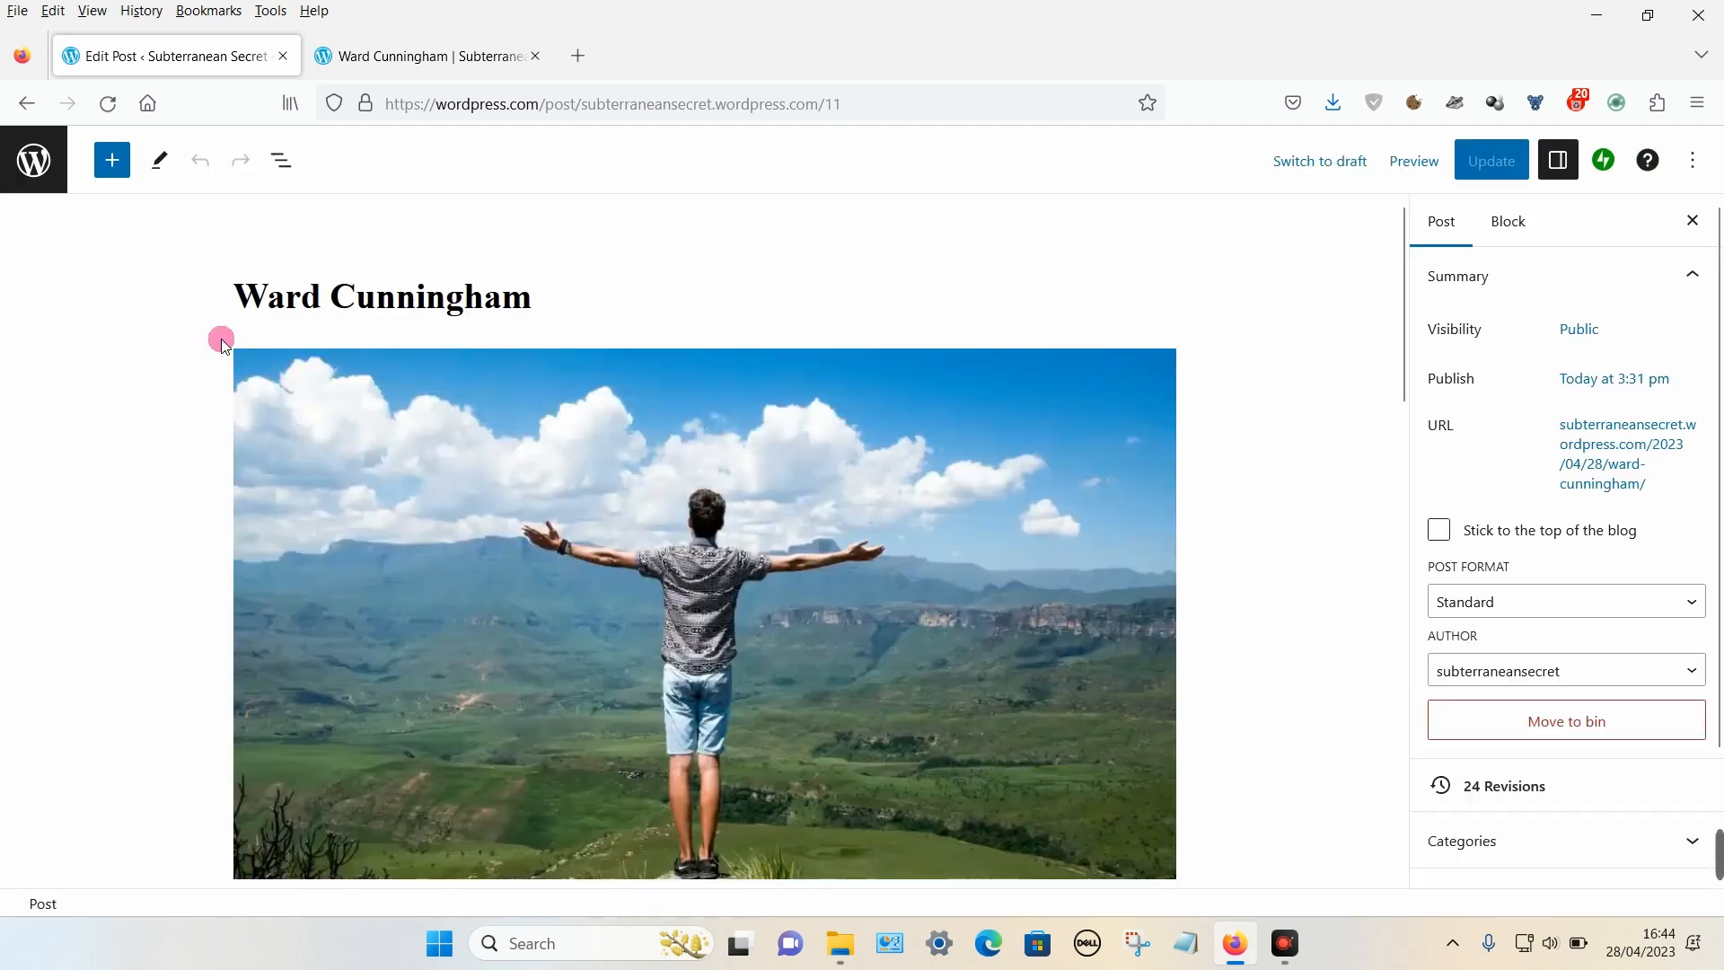
Step: Insert an empty paragraph between the first image and the opening paragraph, and select it in the block List View
scroll(121, 381, "down", 4)
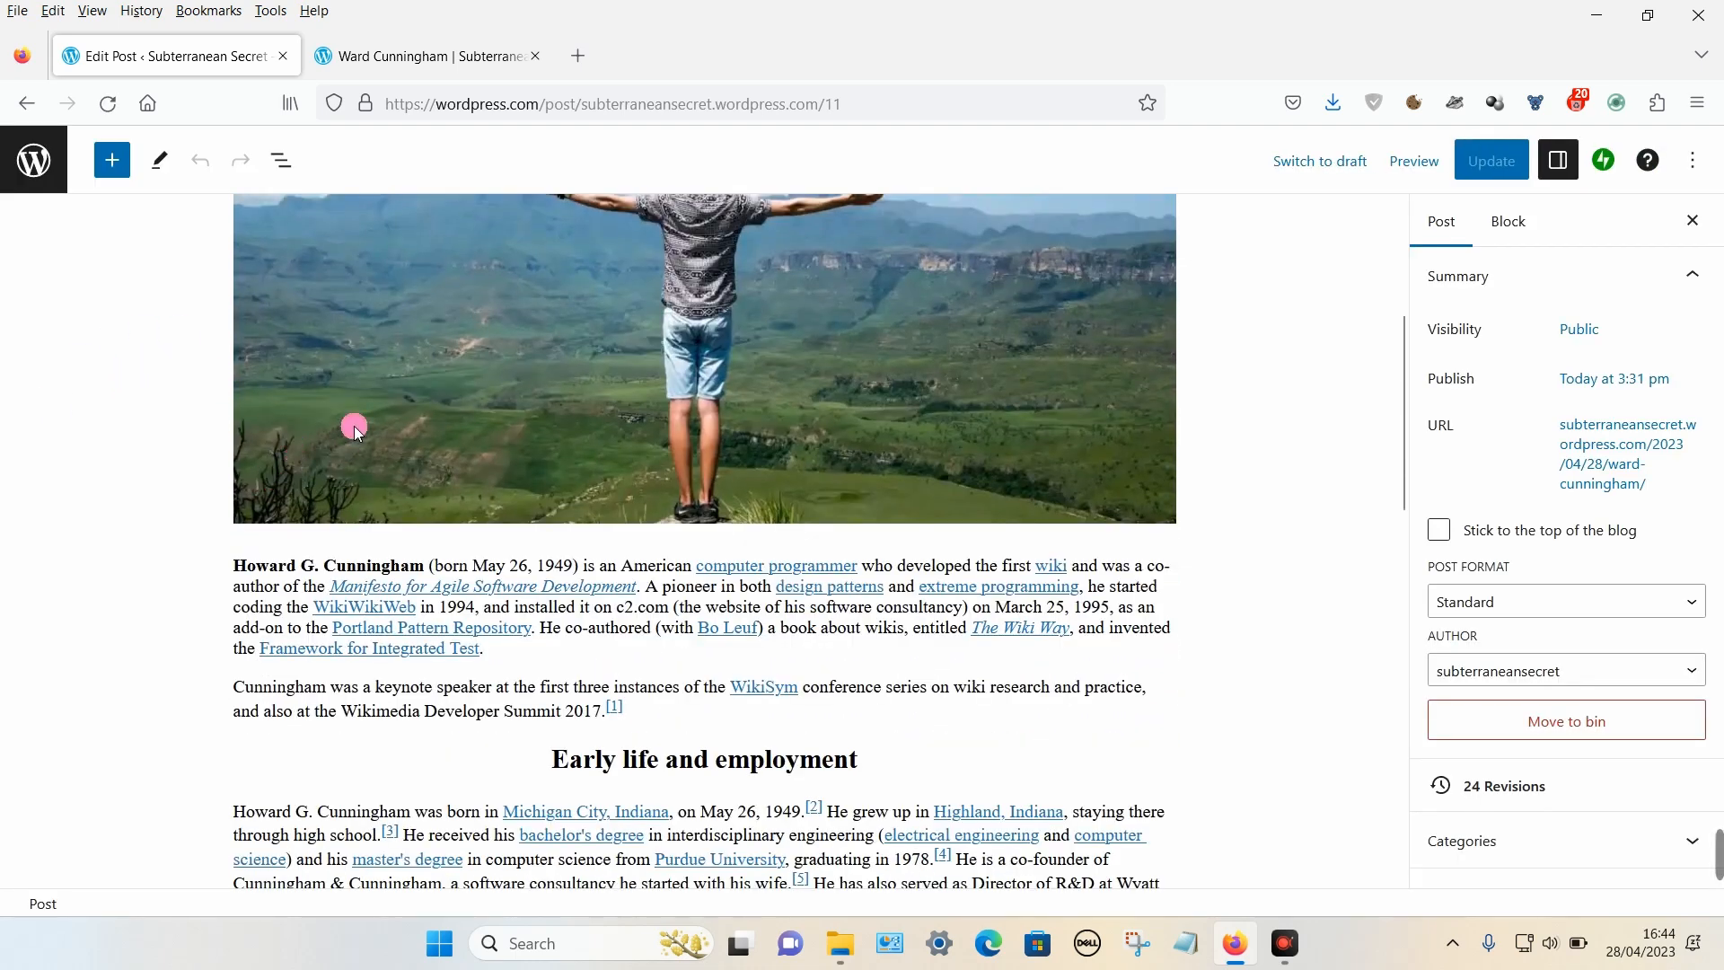
scroll(461, 366, "up", 2)
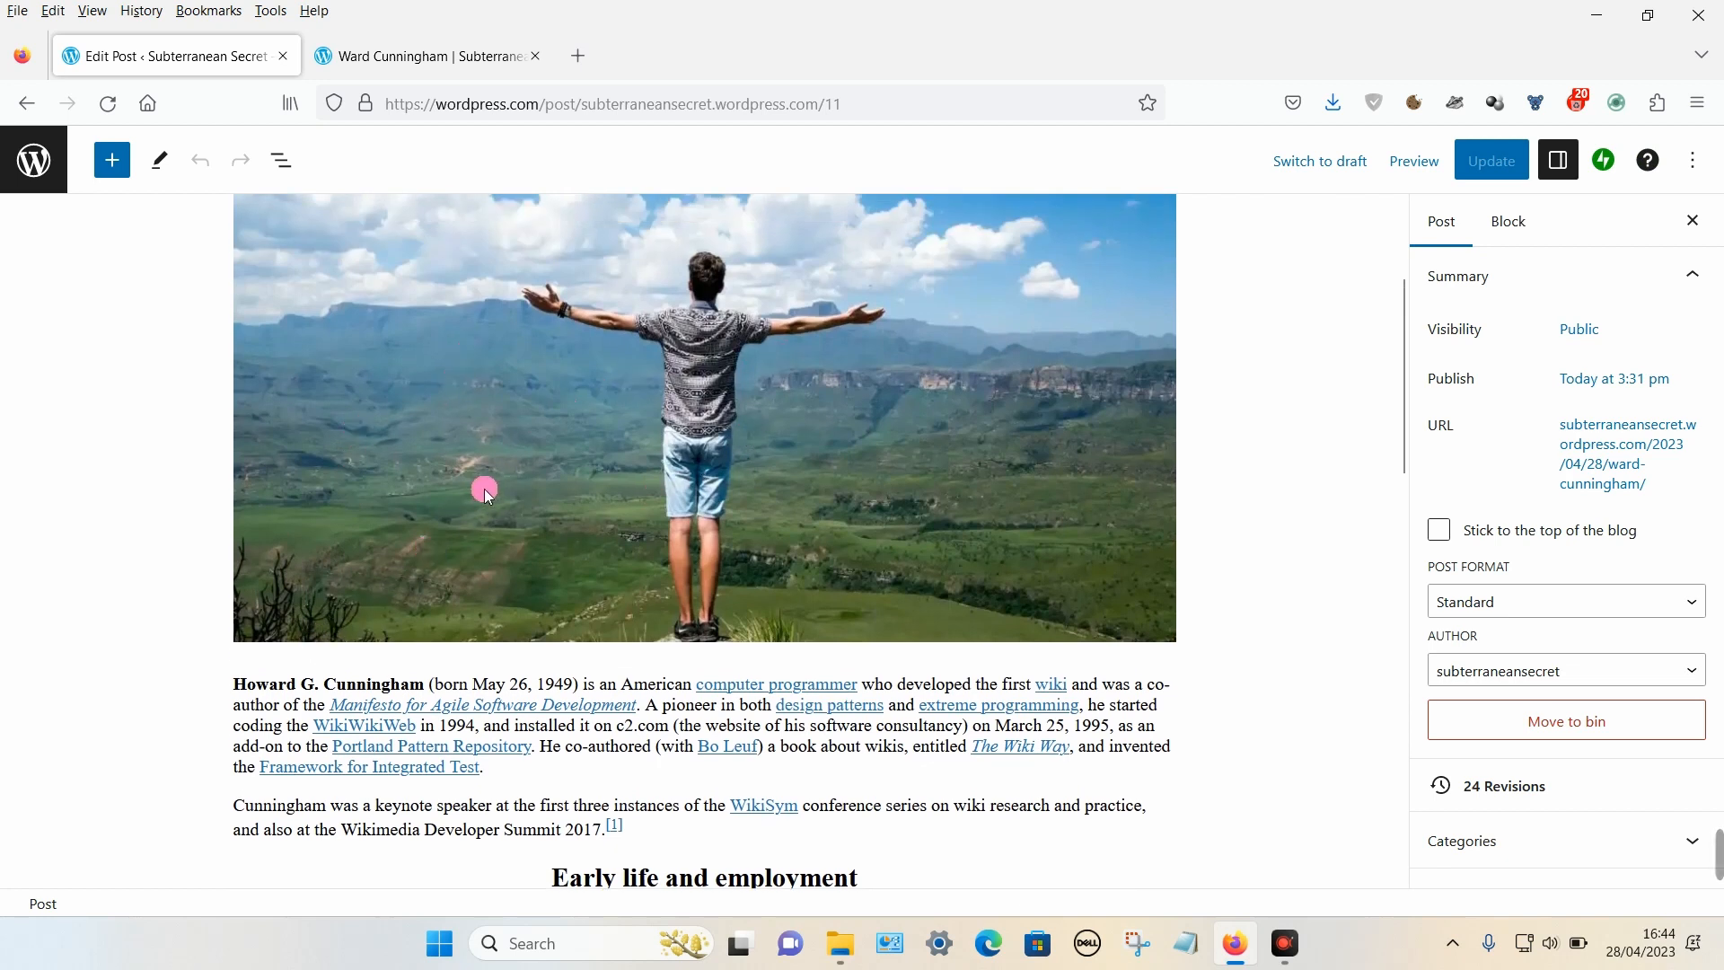
left_click(240, 688)
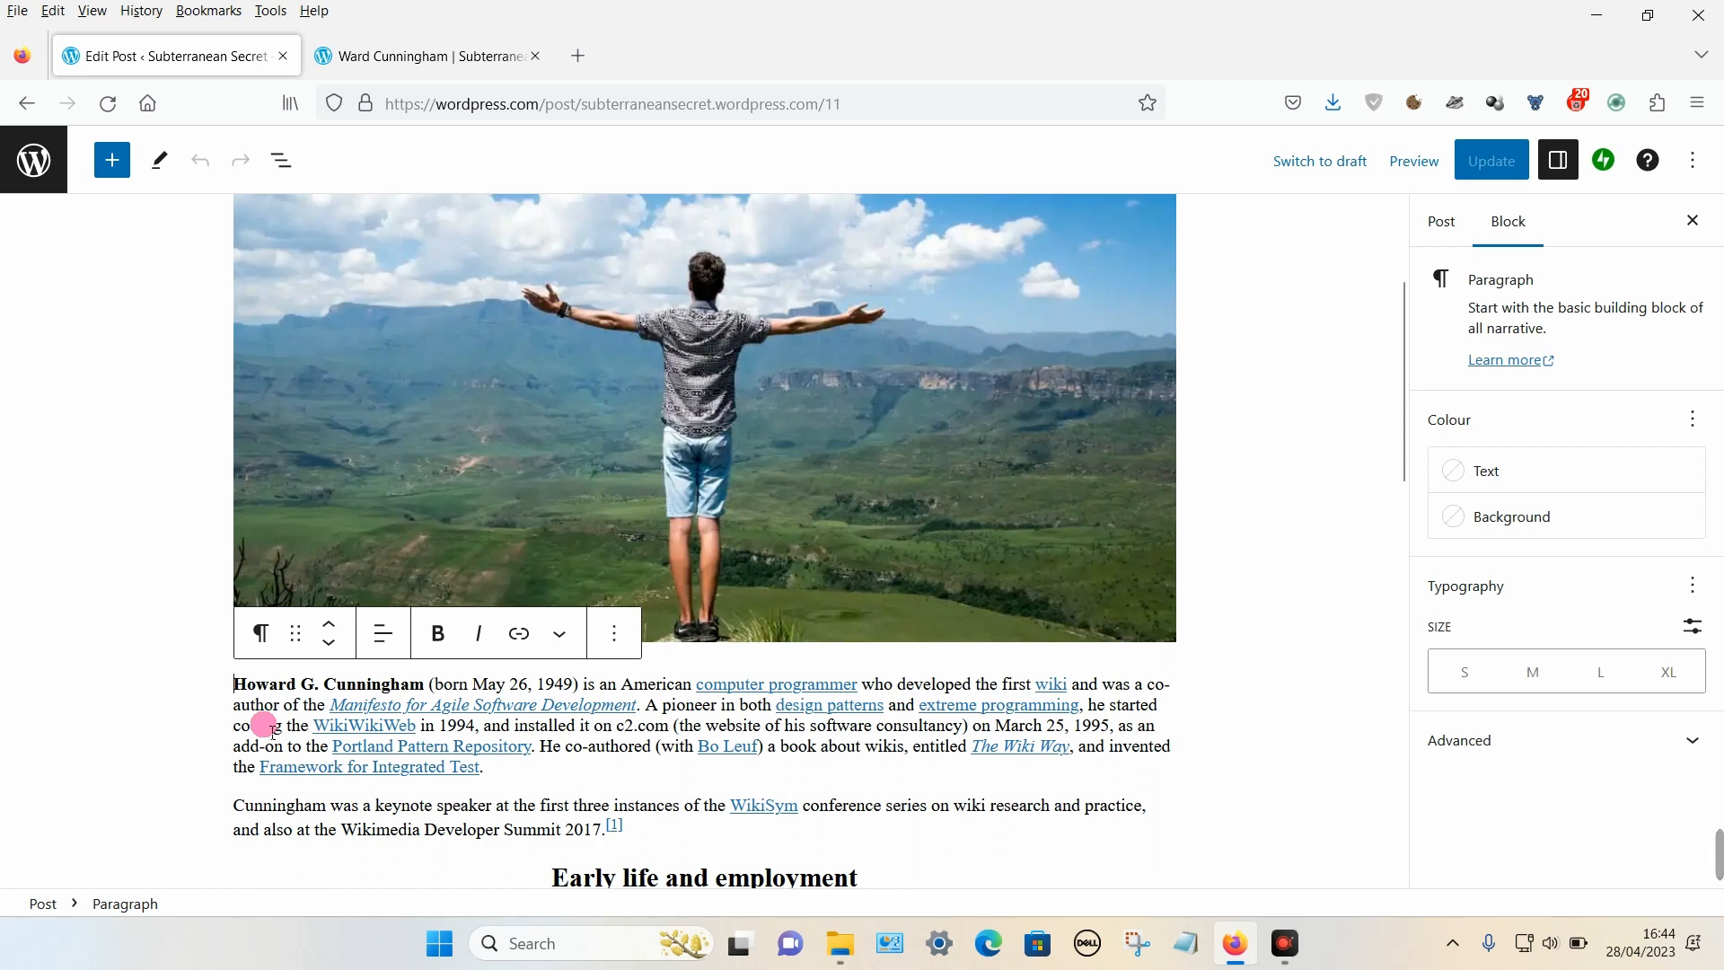
key("Return")
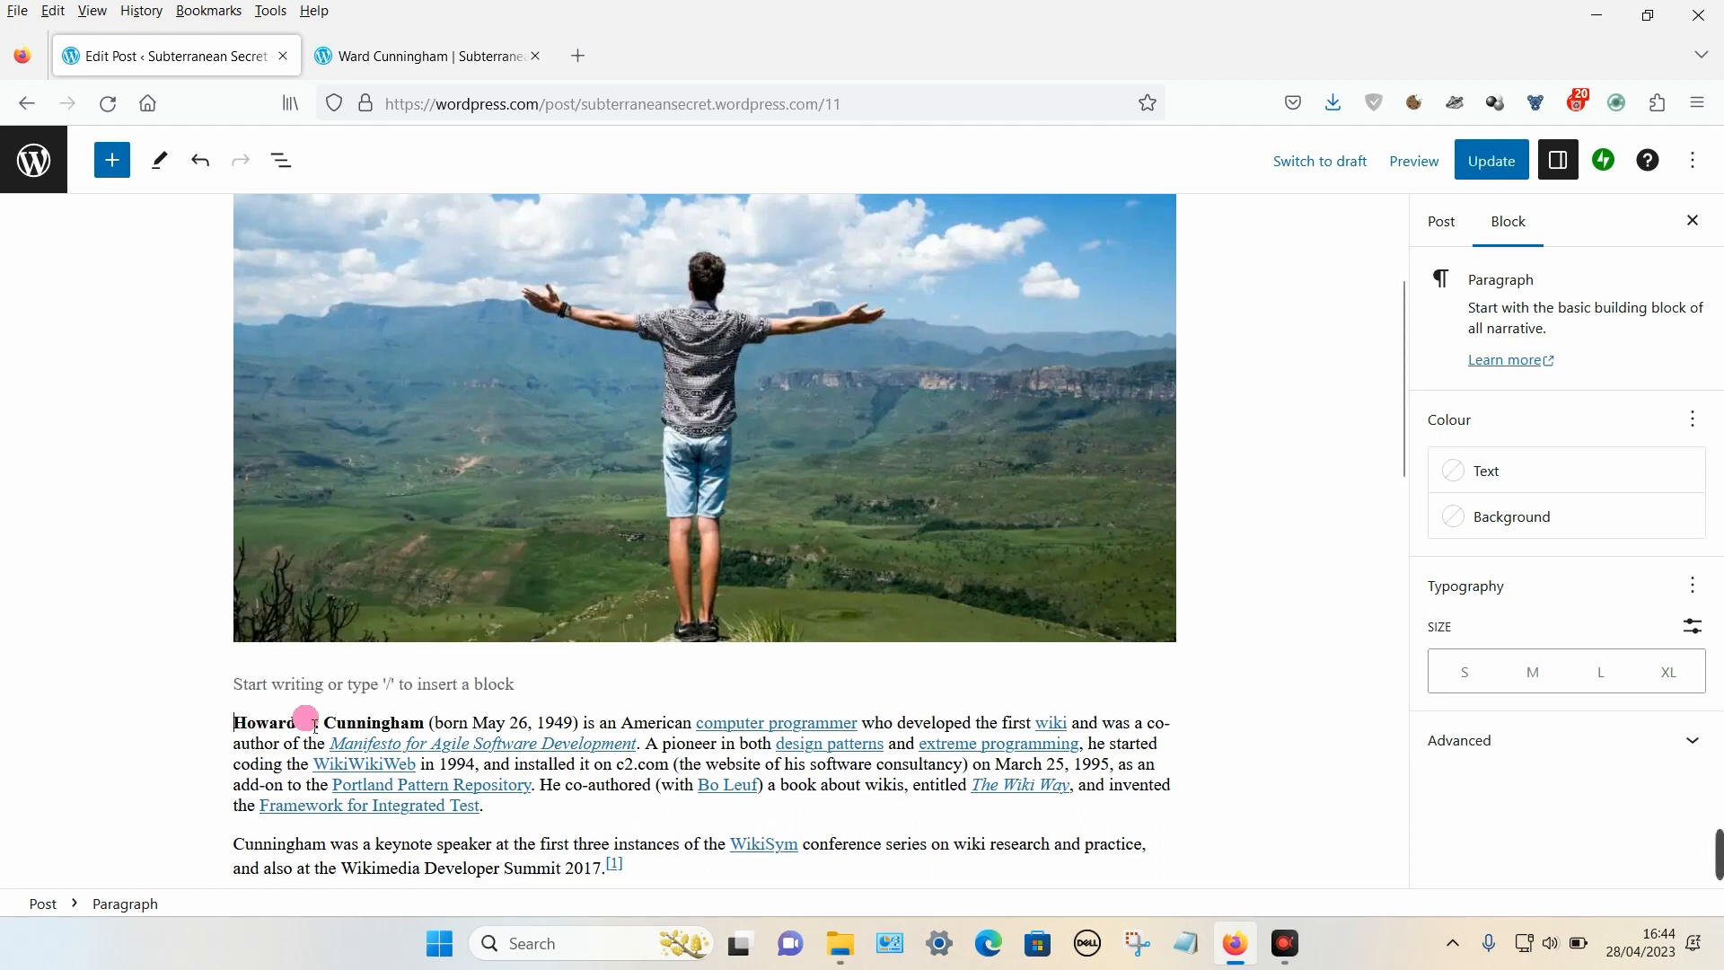
key("Up")
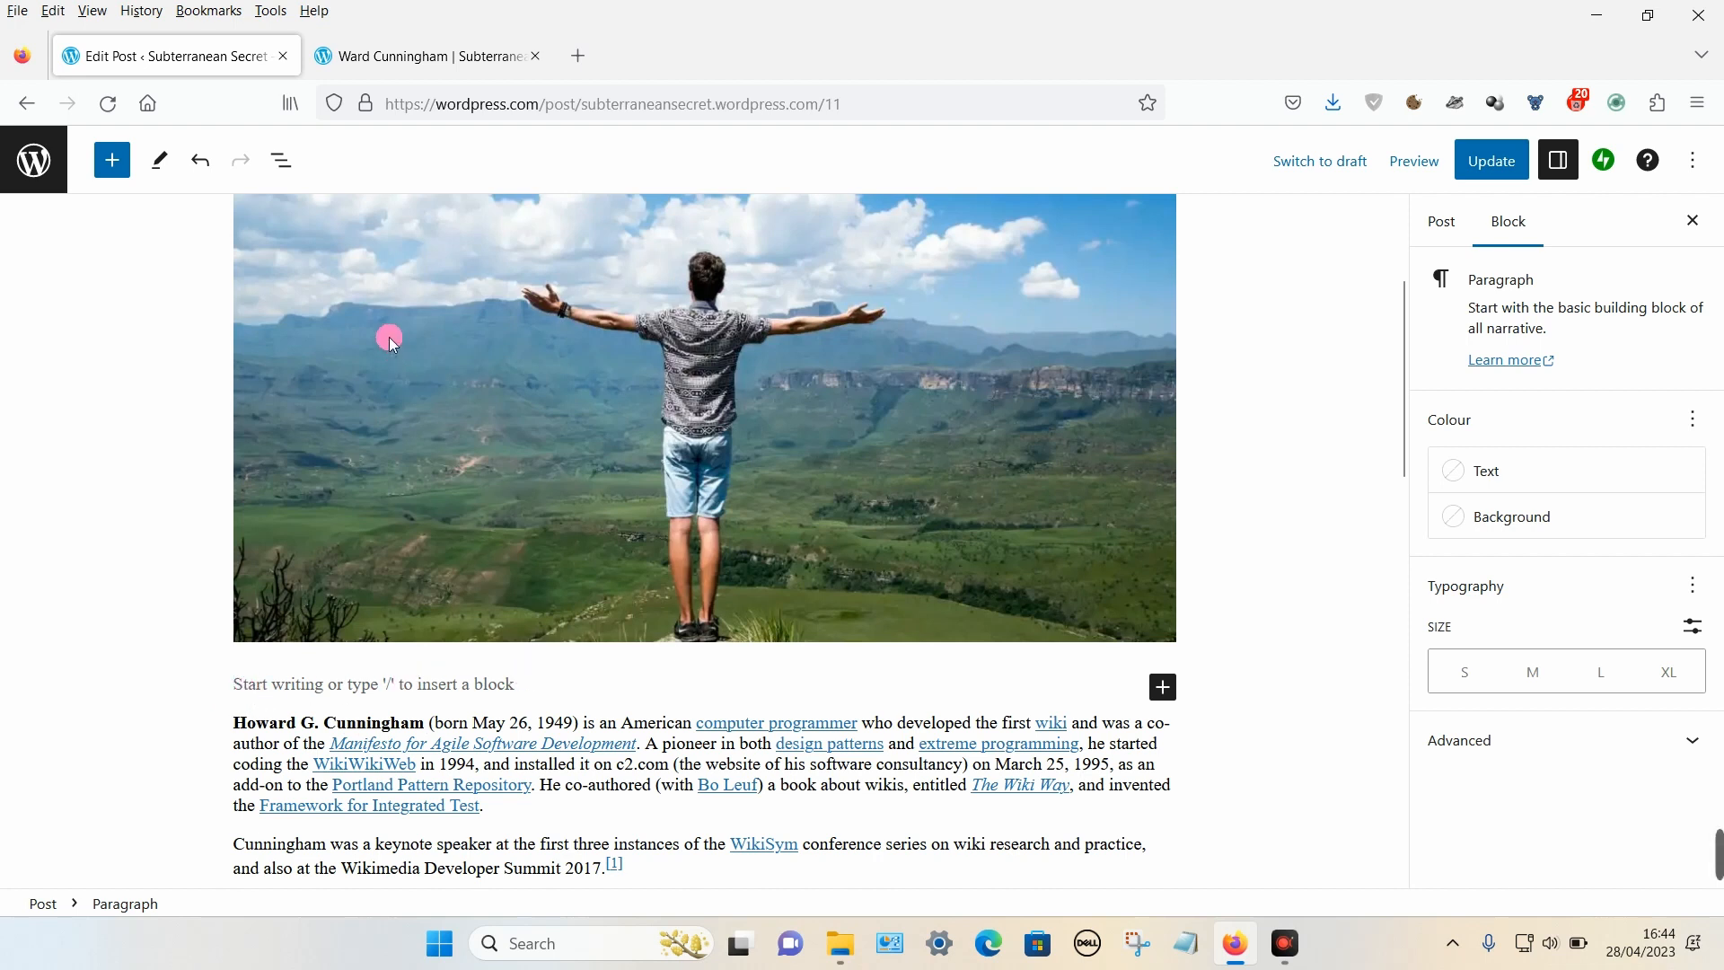
left_click(284, 164)
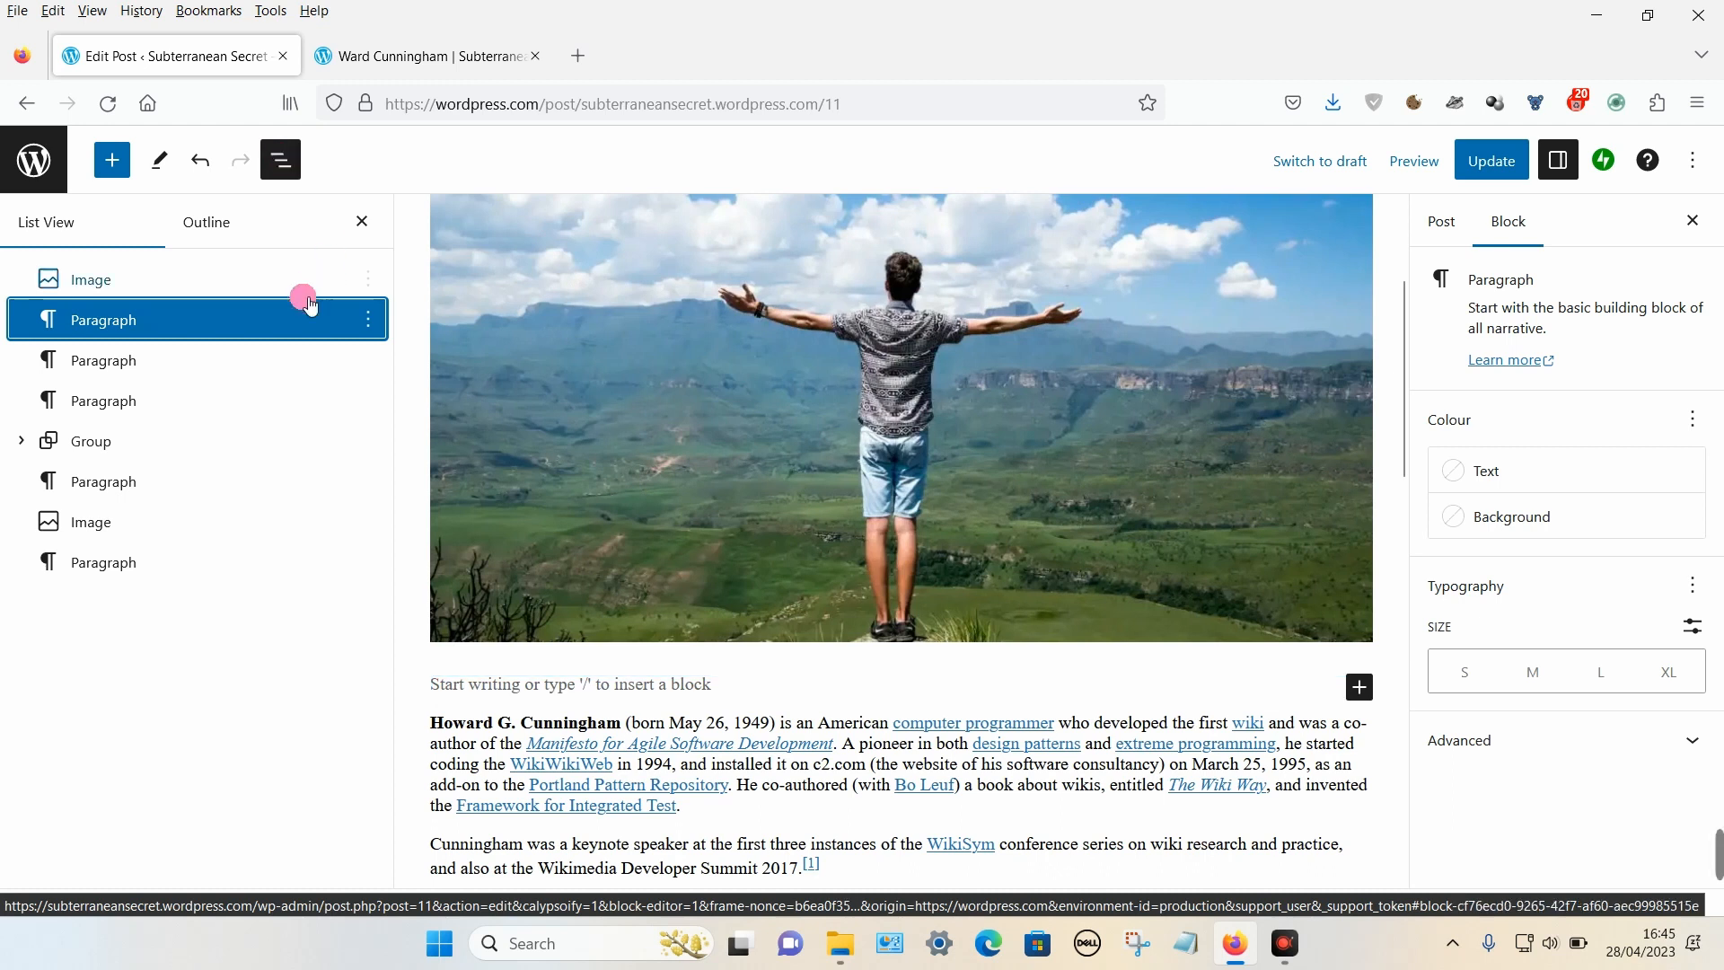
left_click(85, 354)
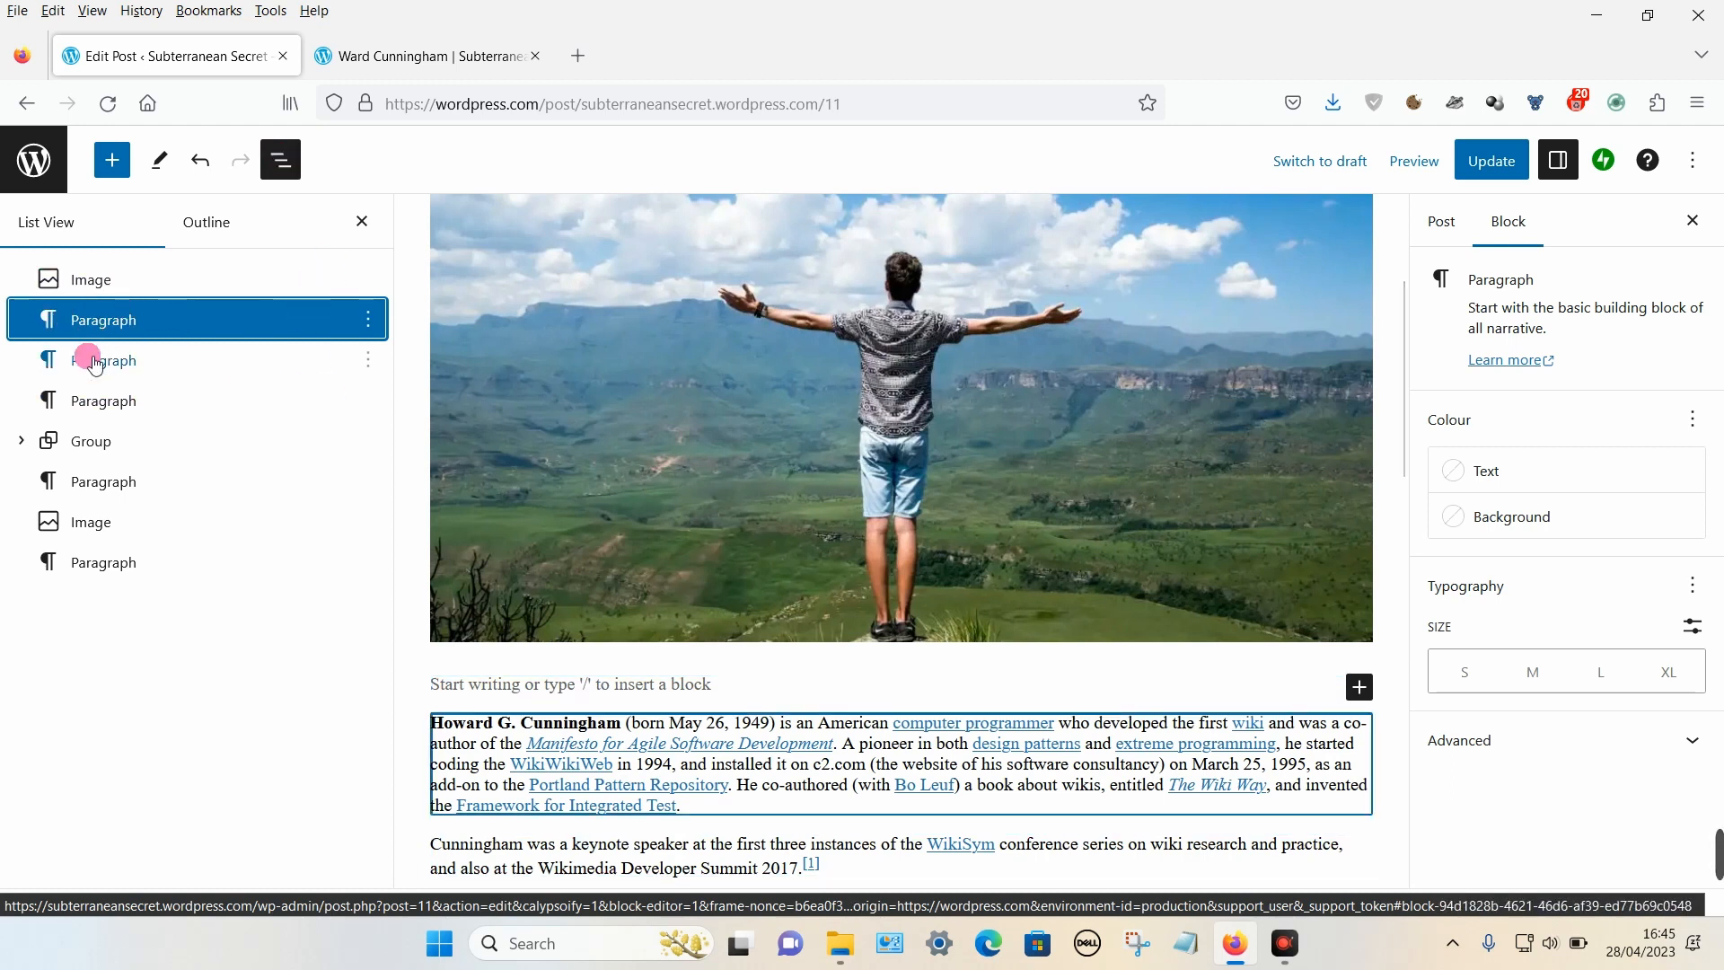
left_click(108, 323)
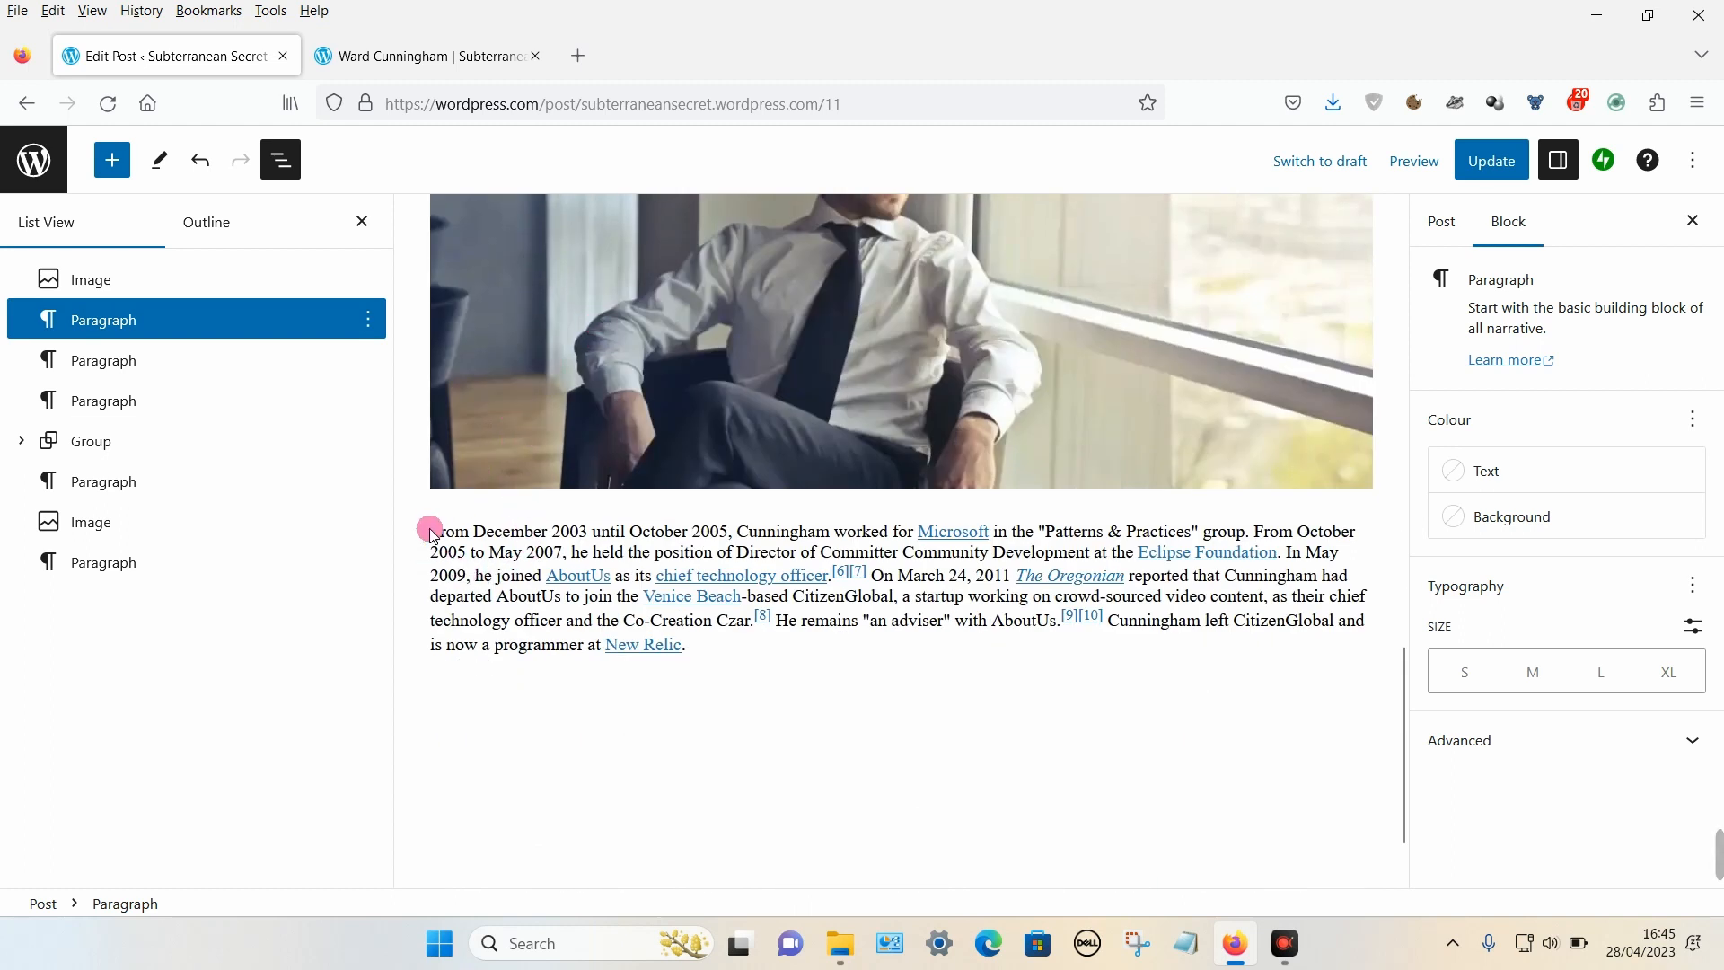
Step: Insert an empty paragraph between the second image and the "From December 2003" text, and update the post
left_click(431, 535)
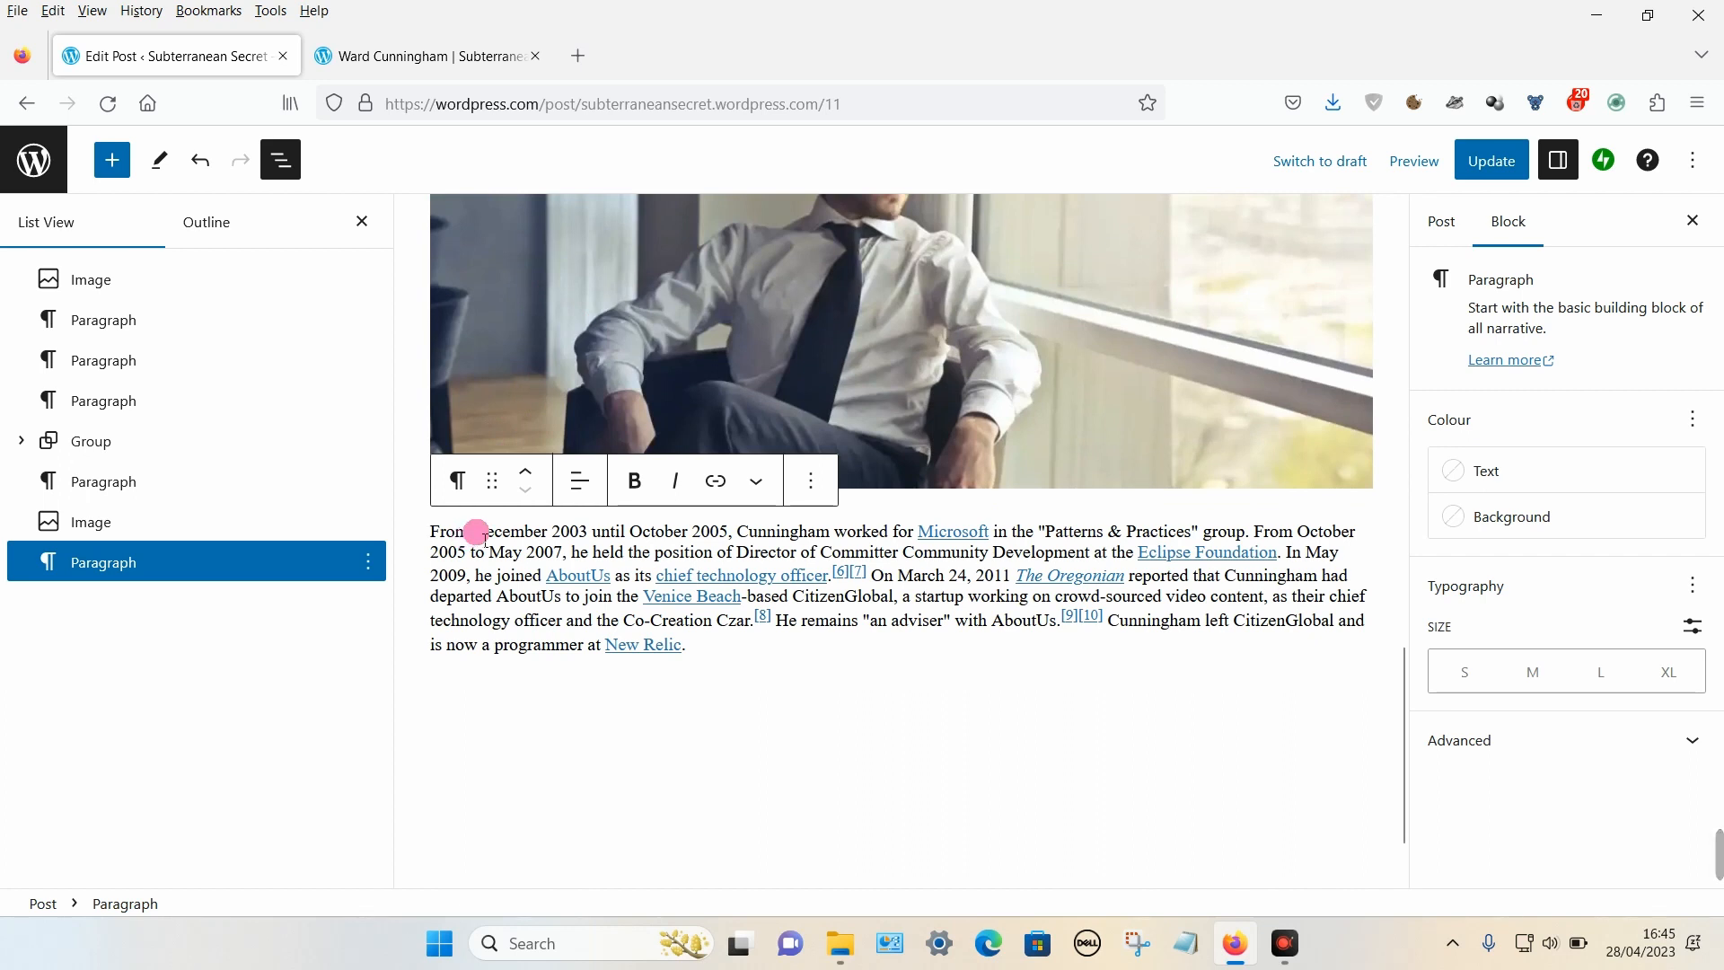
key("Return")
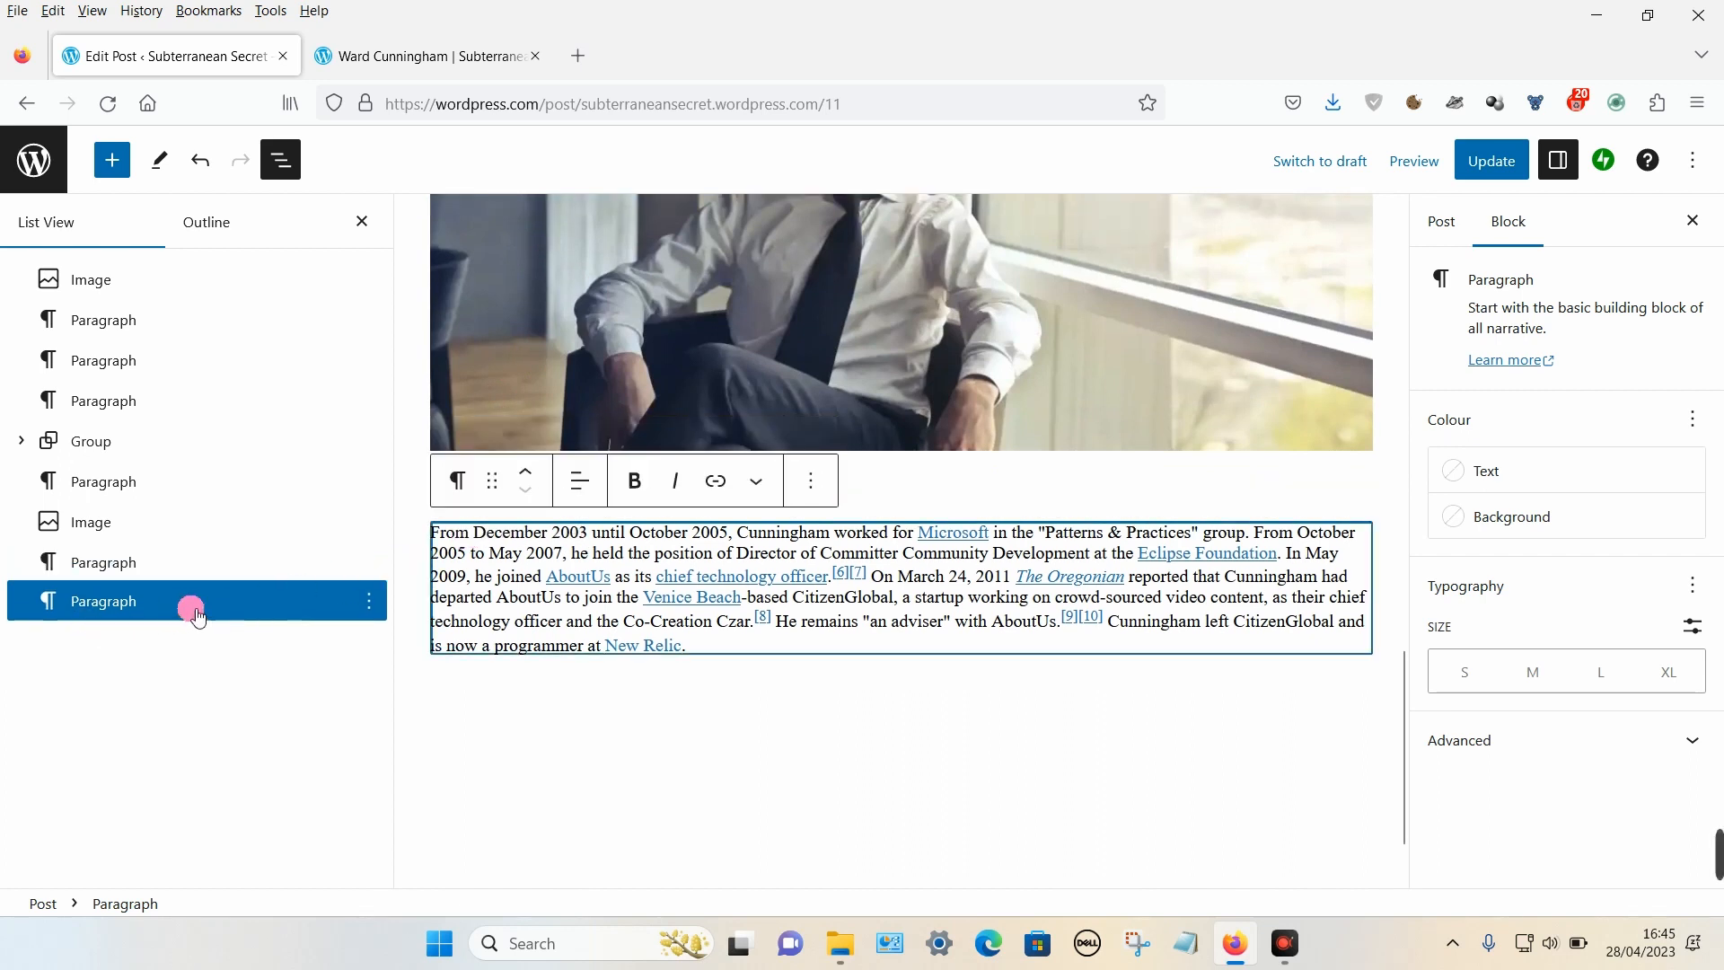
left_click(166, 562)
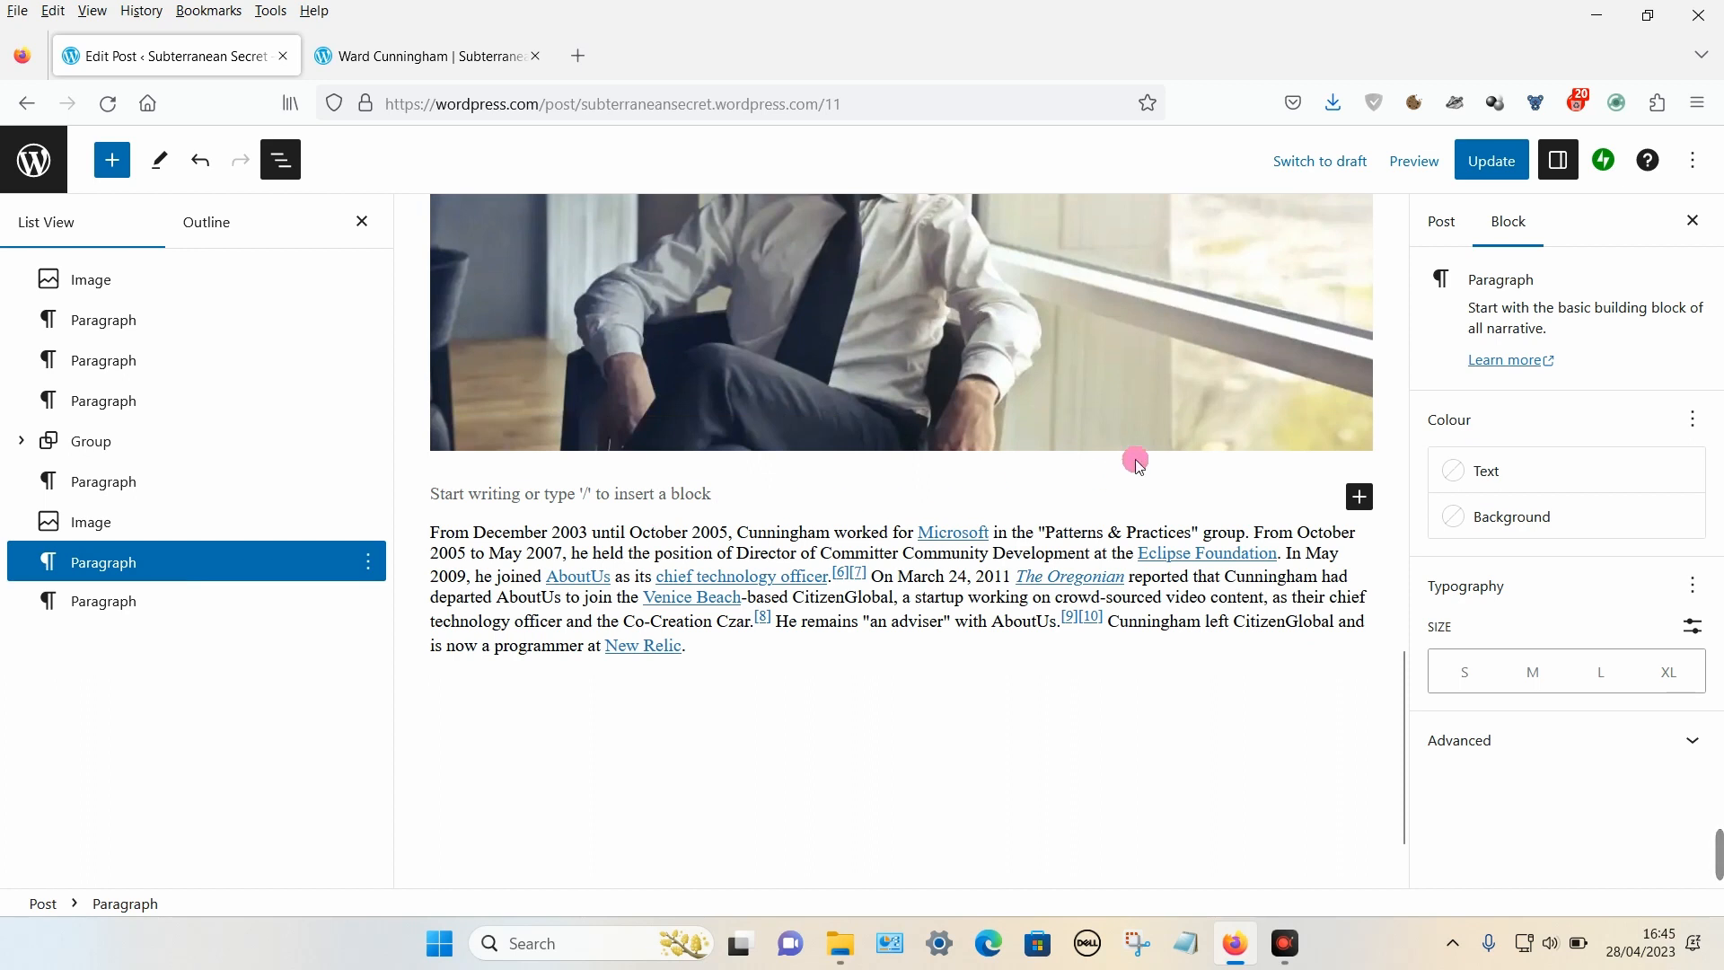
left_click(1491, 162)
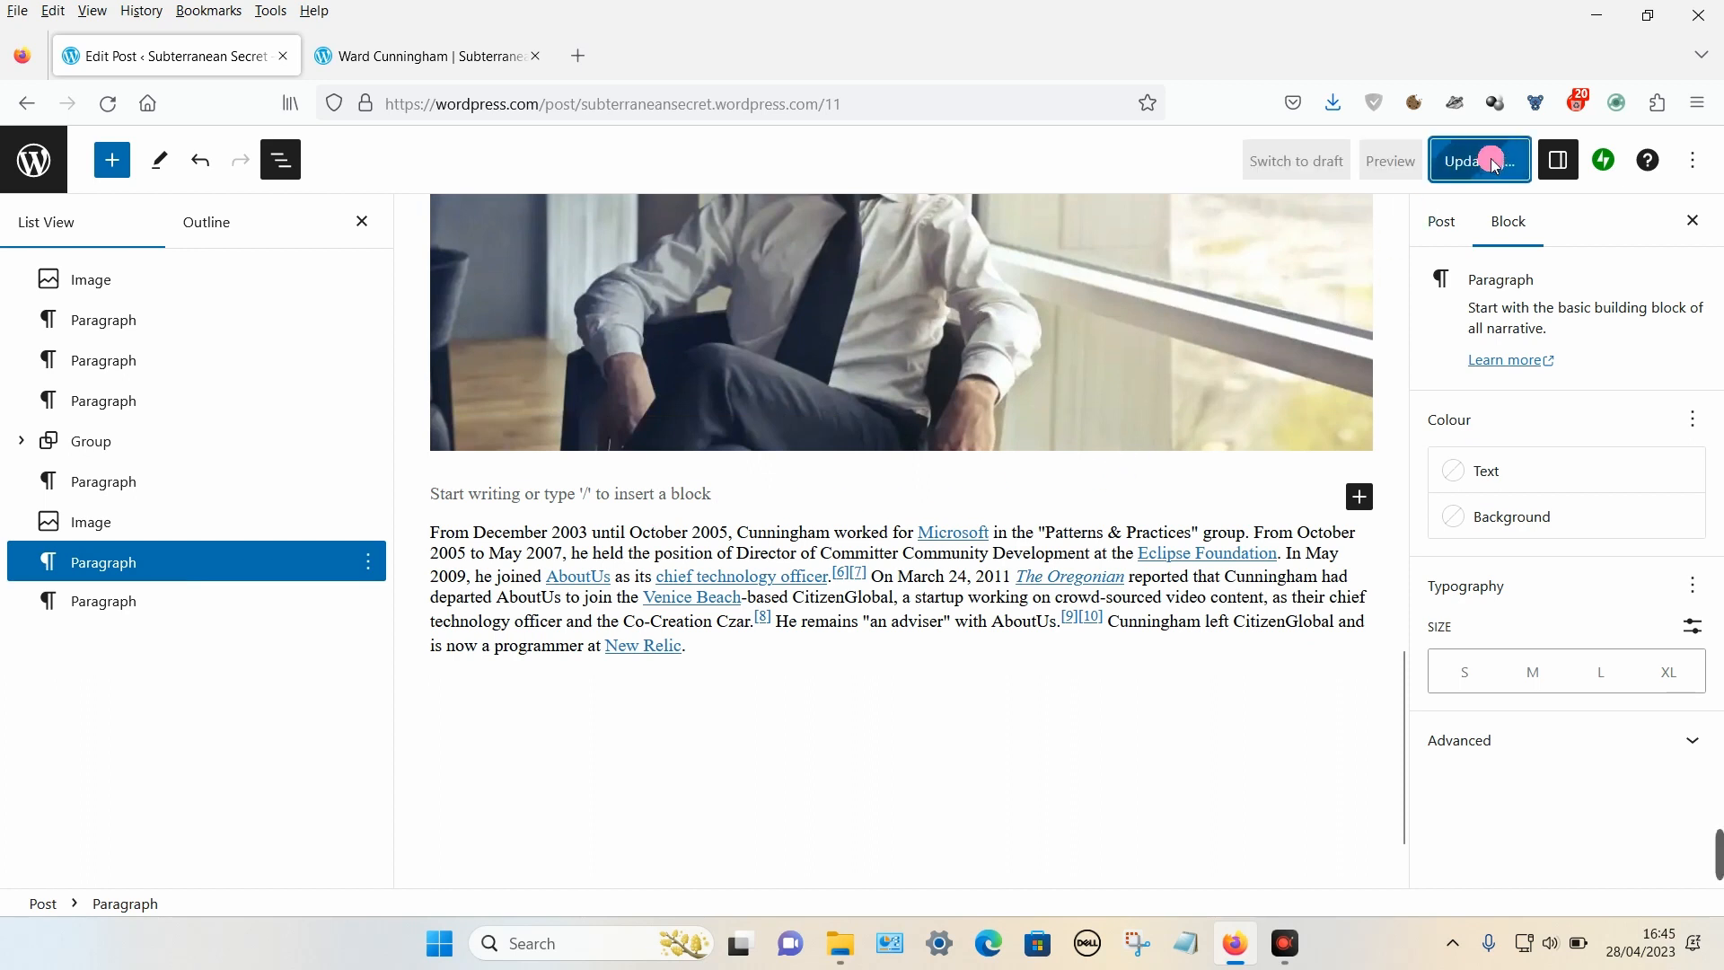
Step: Reload the published Ward Cunningham post and examine the spacing below both images
left_click(414, 70)
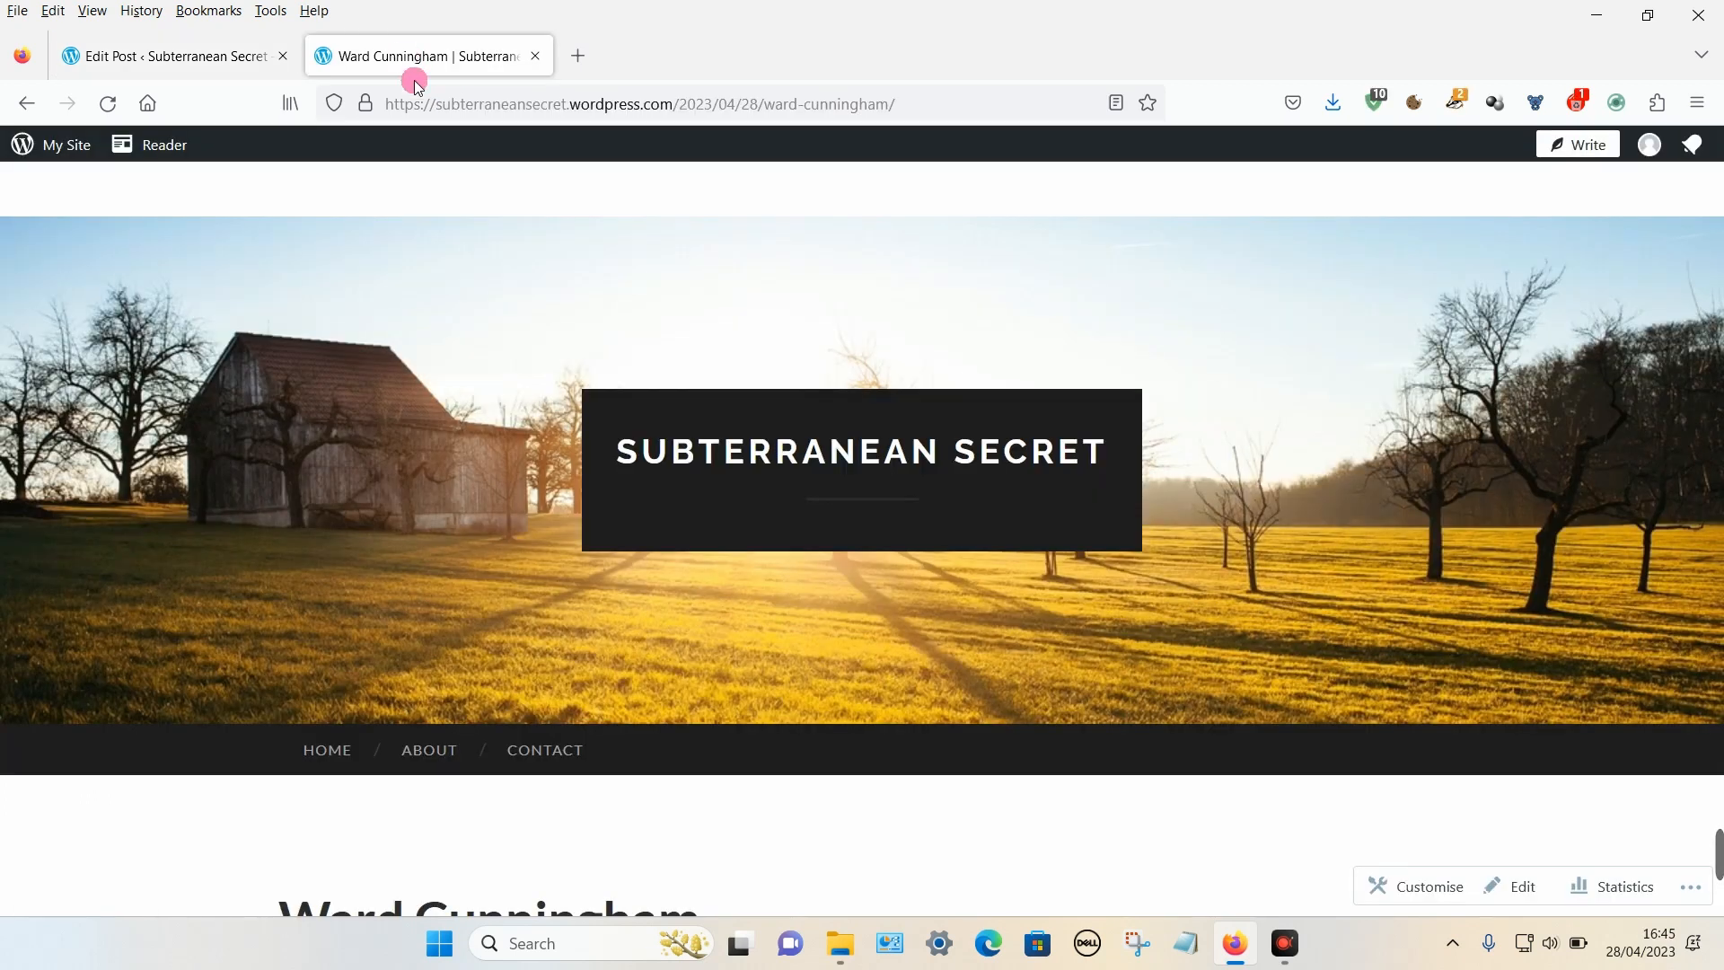
scroll(500, 527, "down", 10)
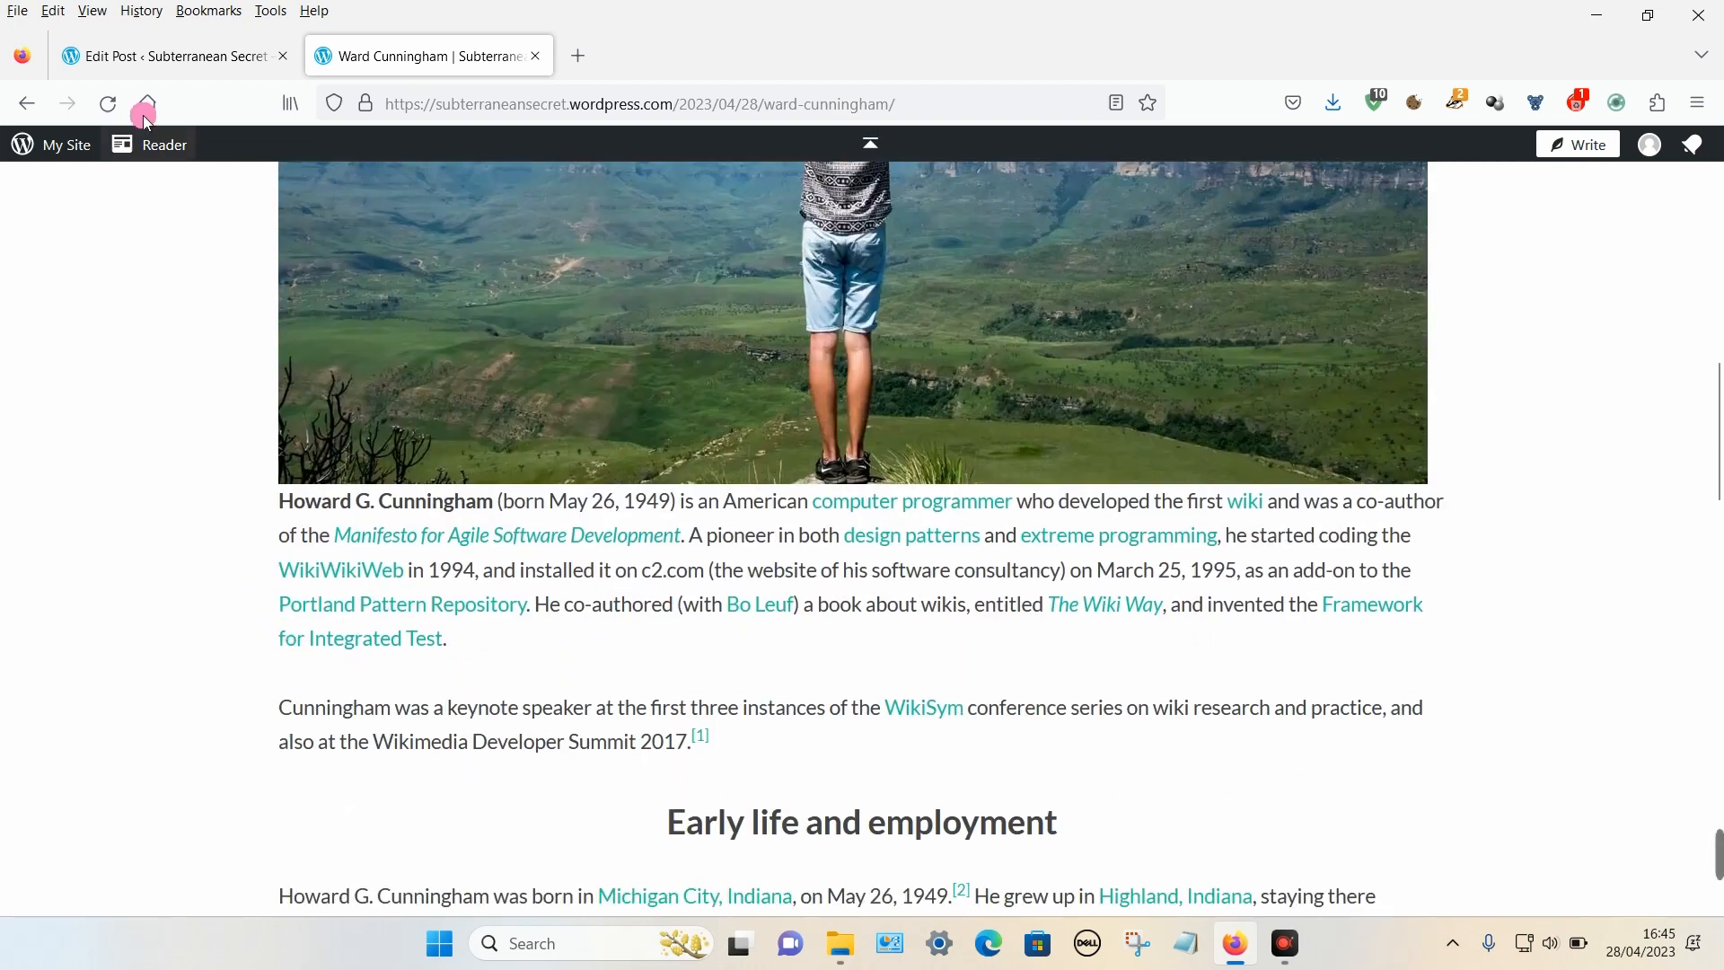
left_click(110, 103)
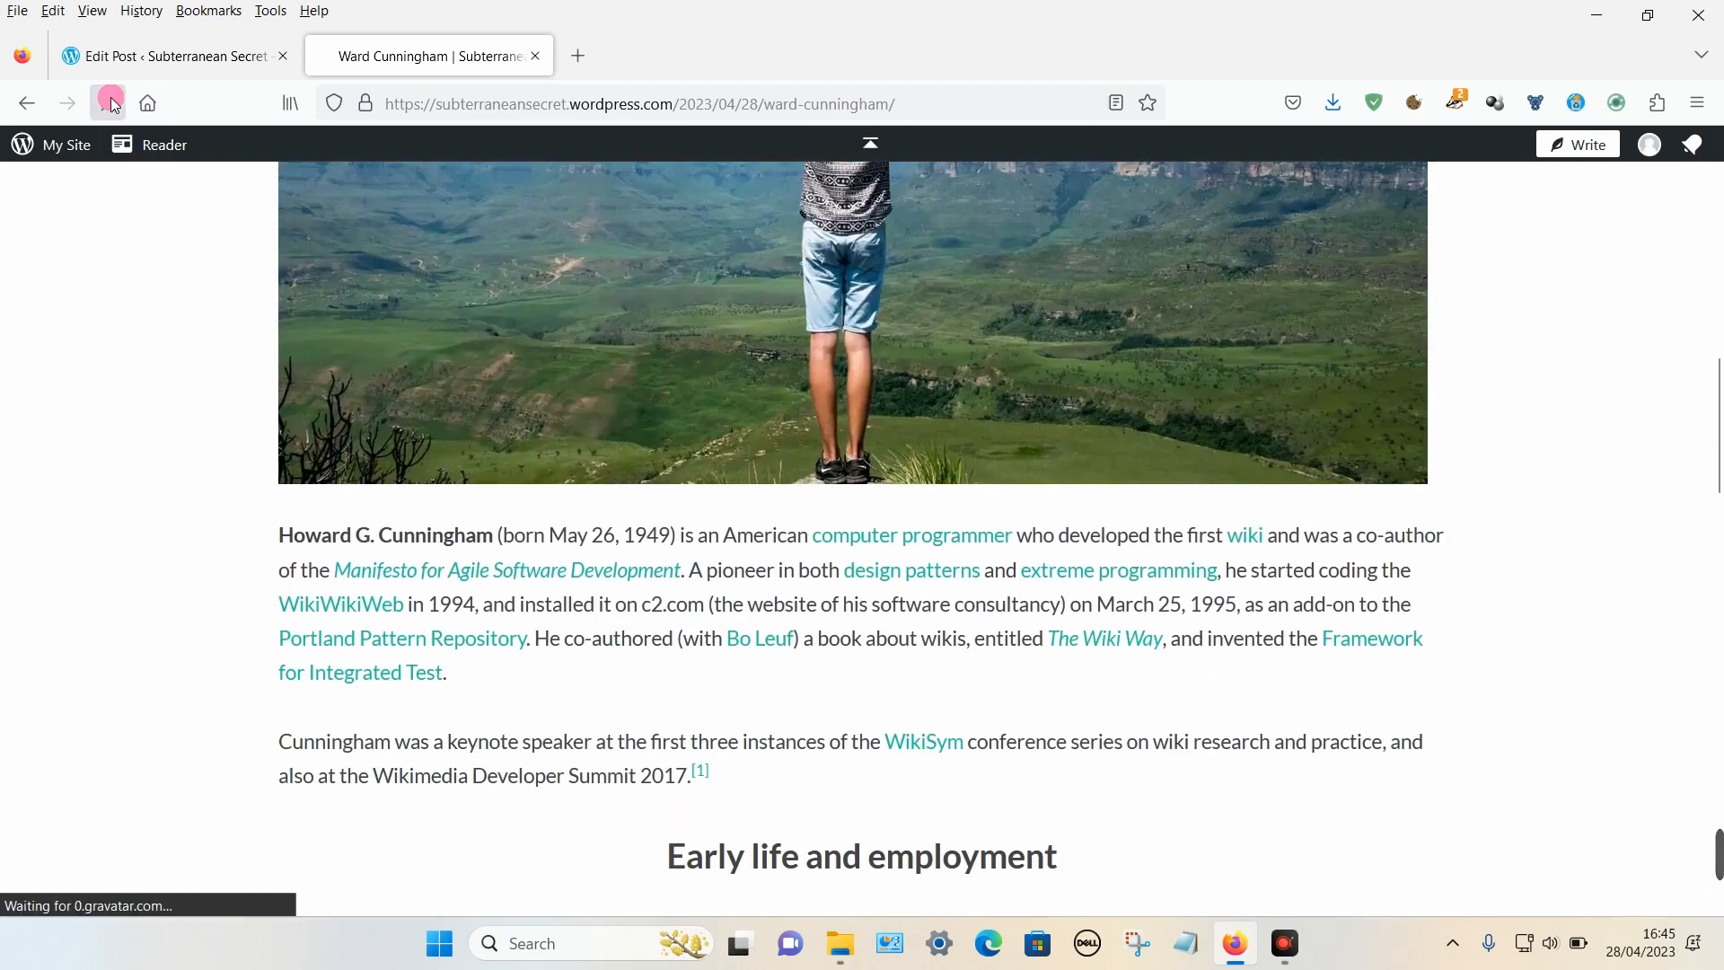
scroll(465, 392, "down", 15)
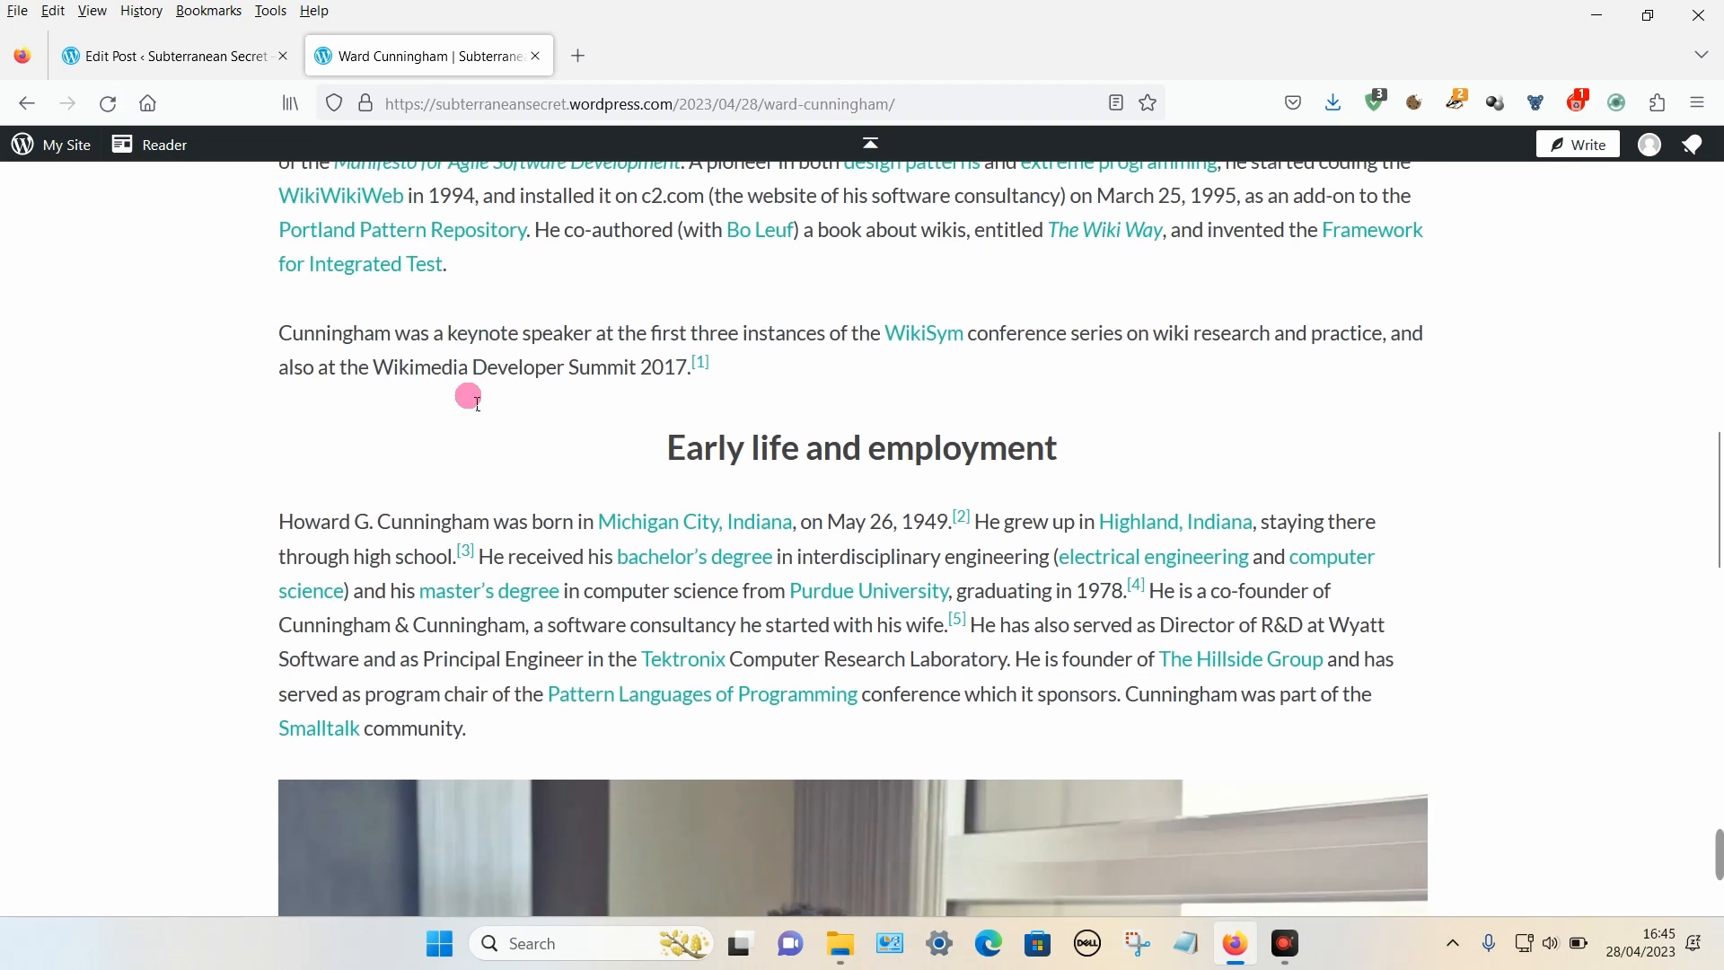
scroll(368, 429, "up", 2)
scroll(552, 534, "up", 12)
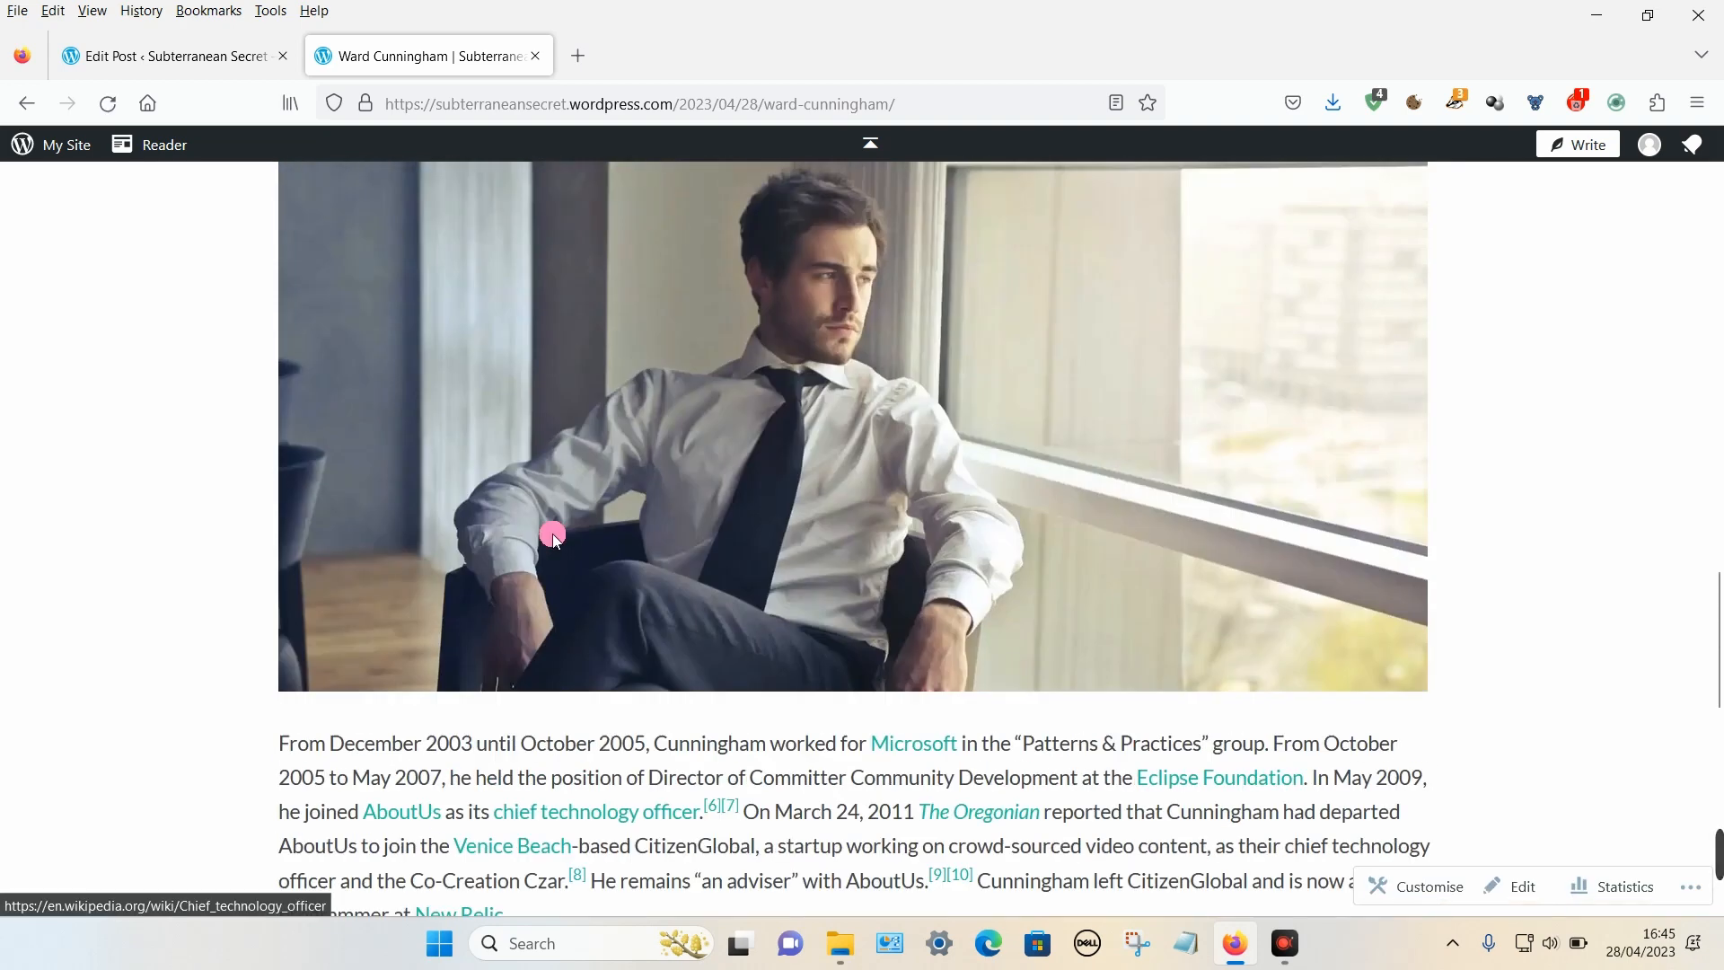
scroll(568, 576, "up", 4)
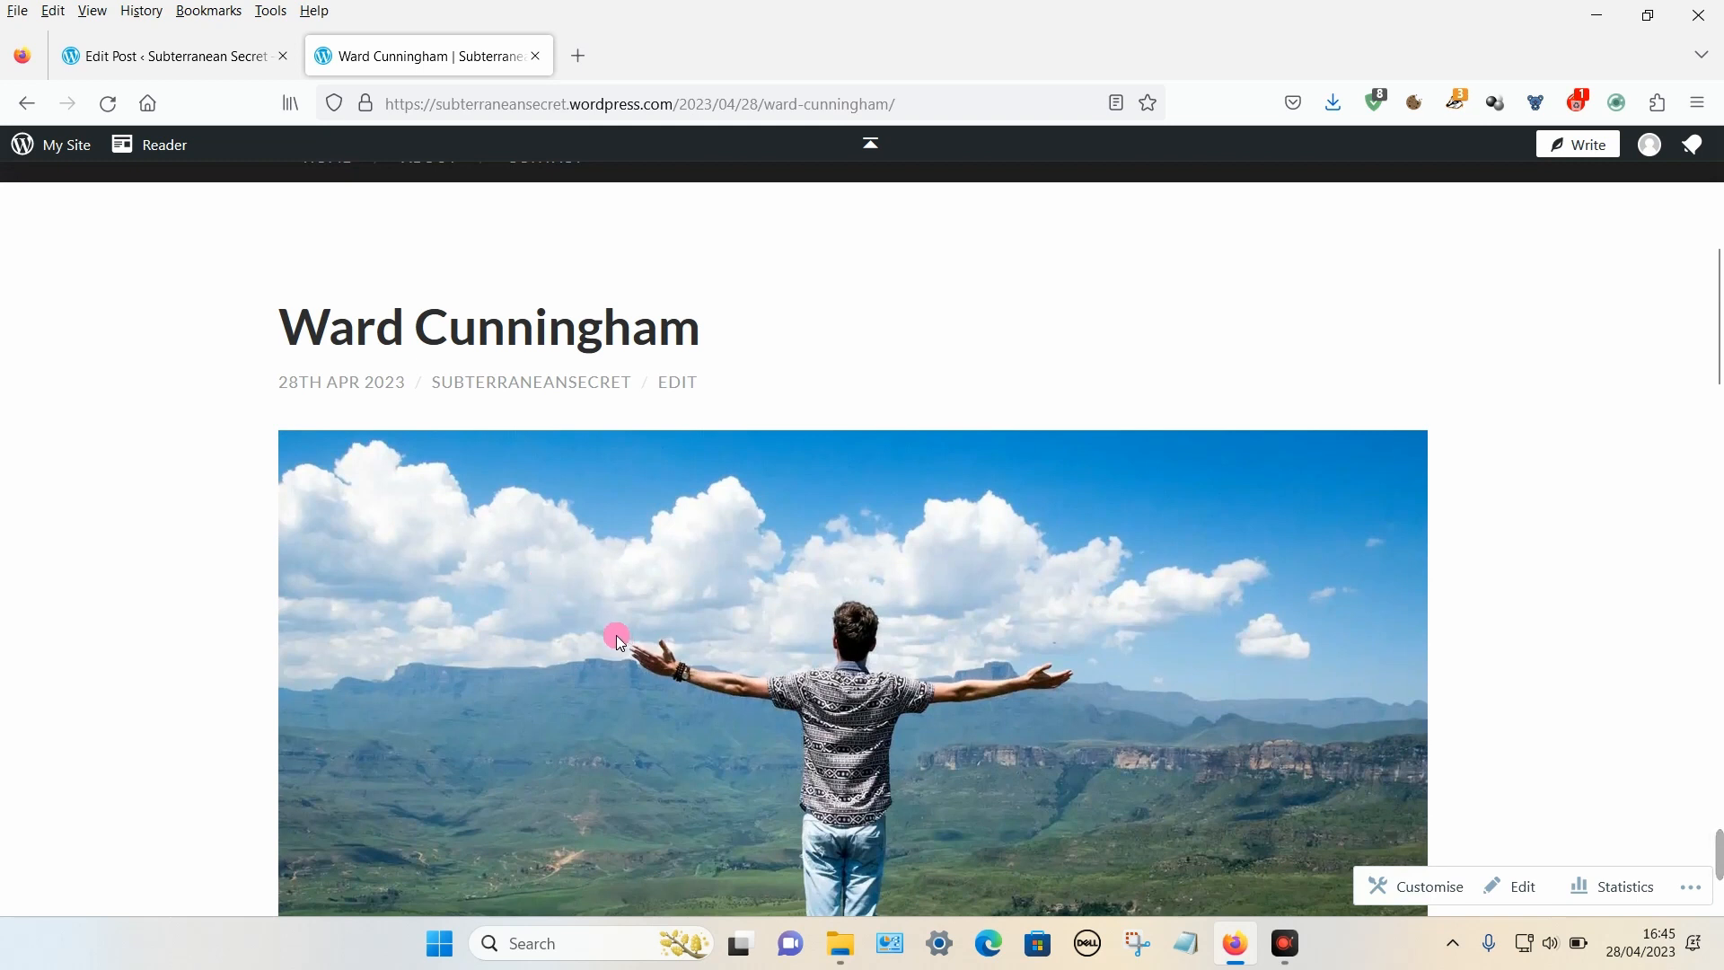
Step: Return to the post editor and delete the empty paragraph block below the second image
left_click(169, 67)
scroll(500, 520, "up", 5)
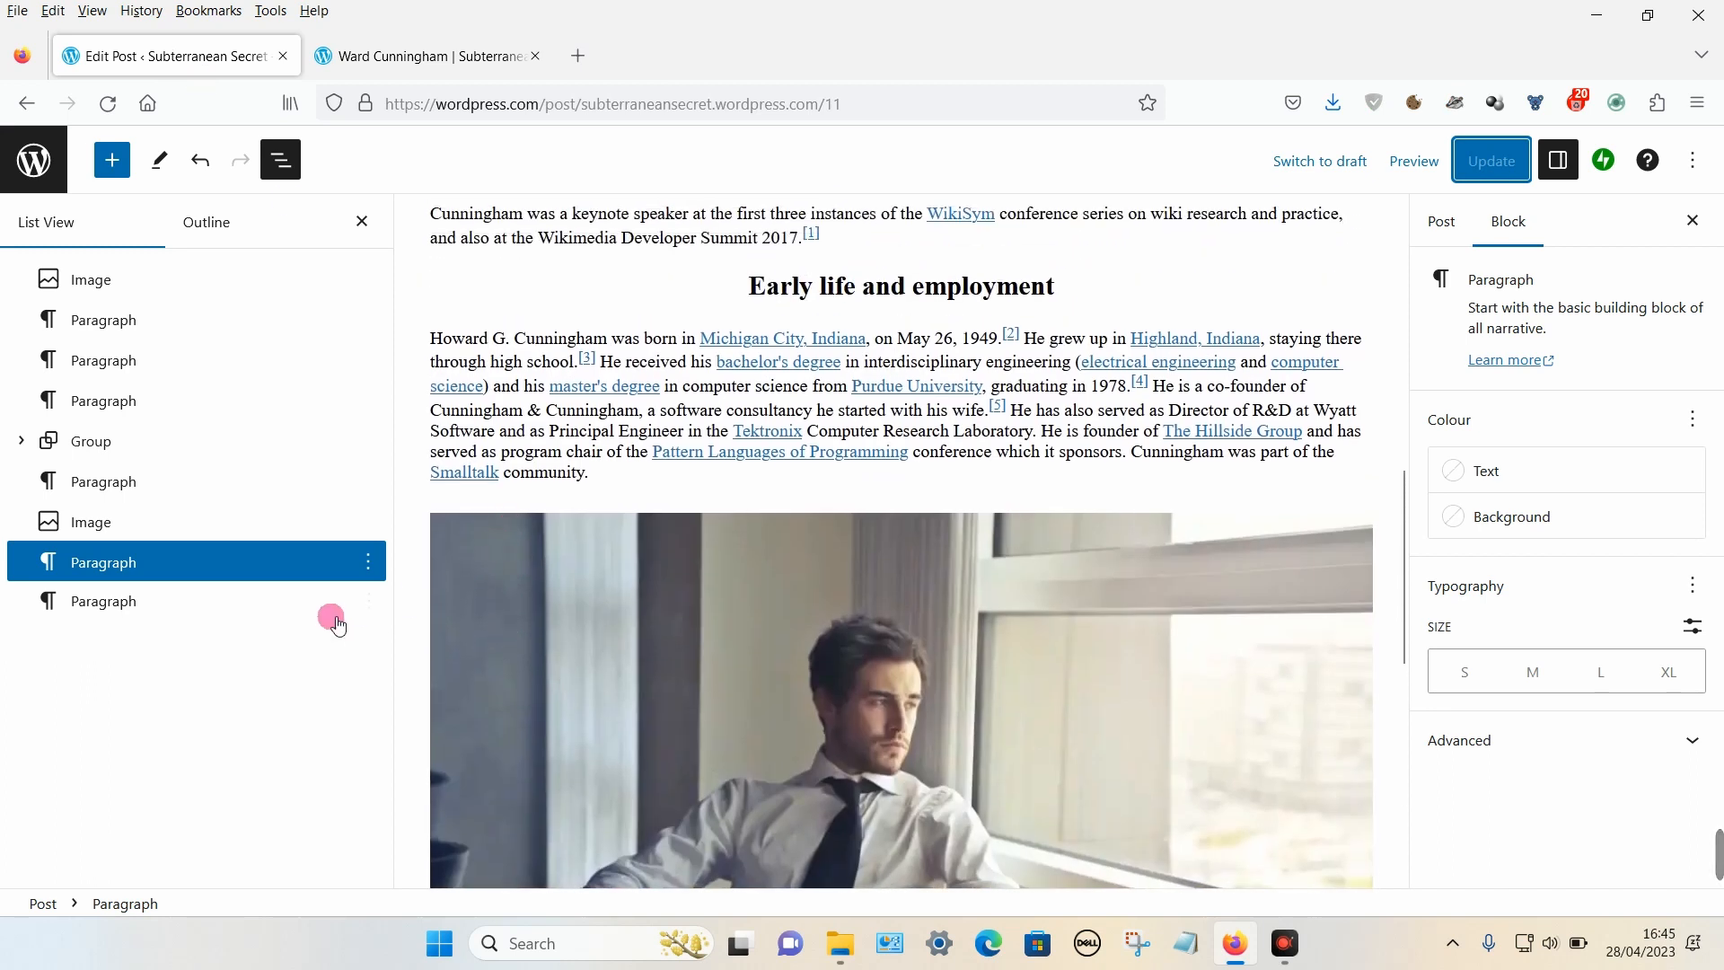
left_click(109, 599)
left_click(116, 561)
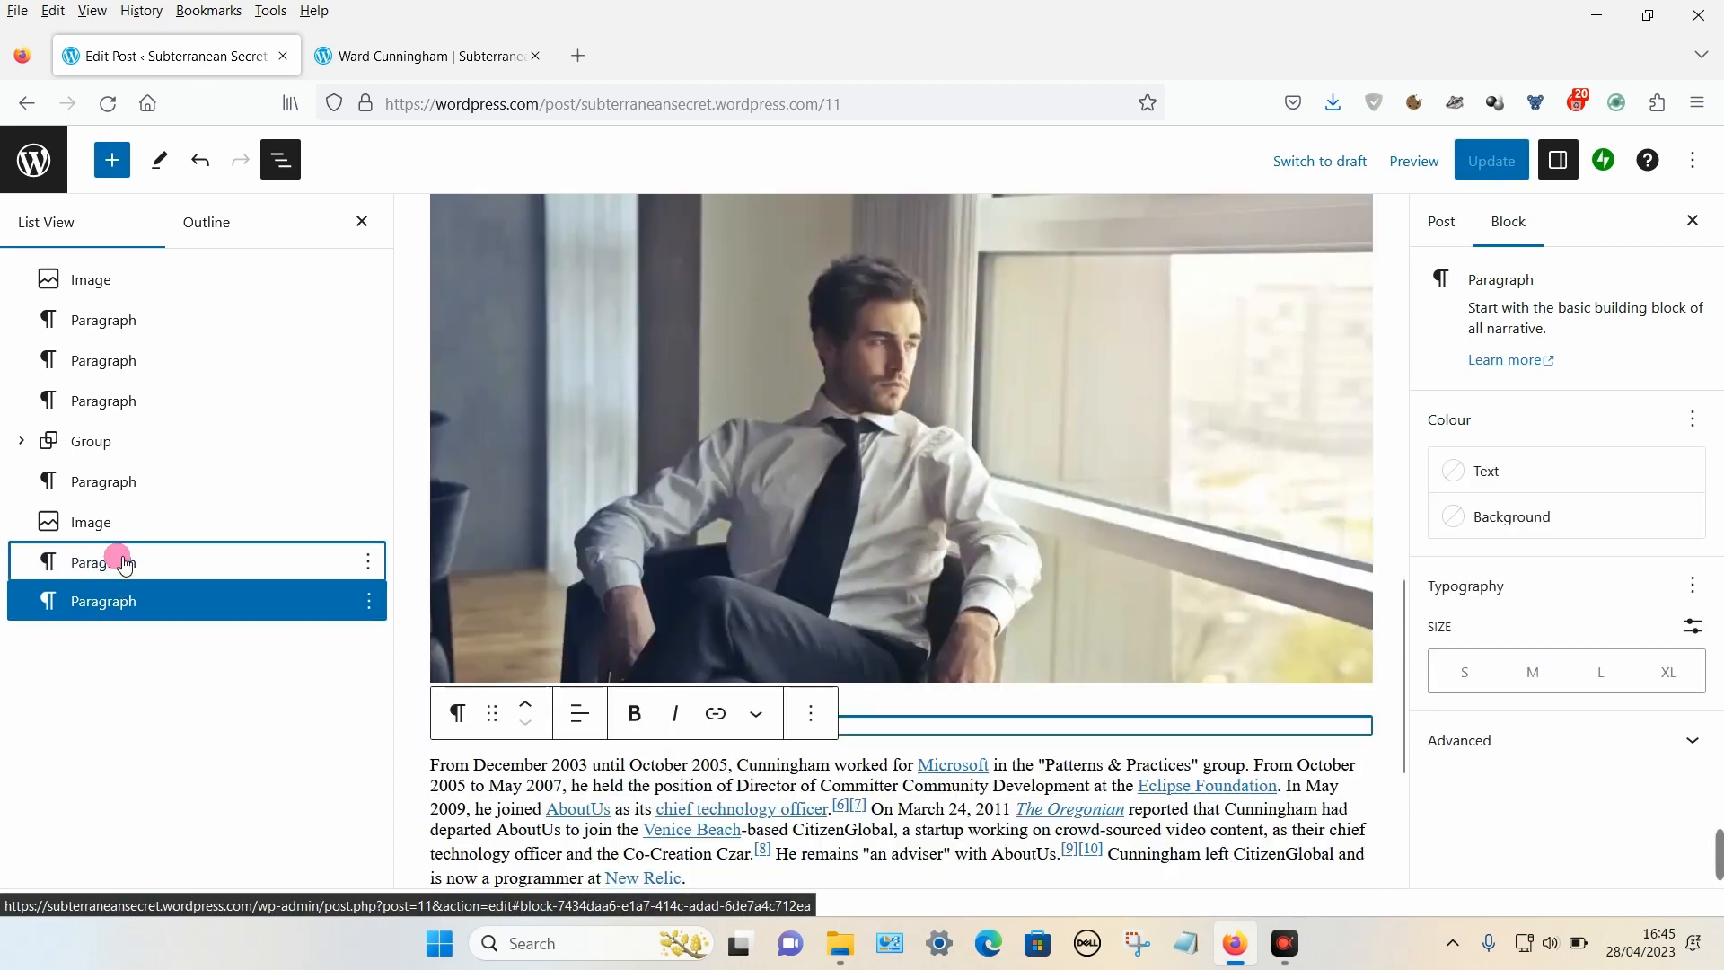
left_click(363, 561)
scroll(395, 502, "down", 3)
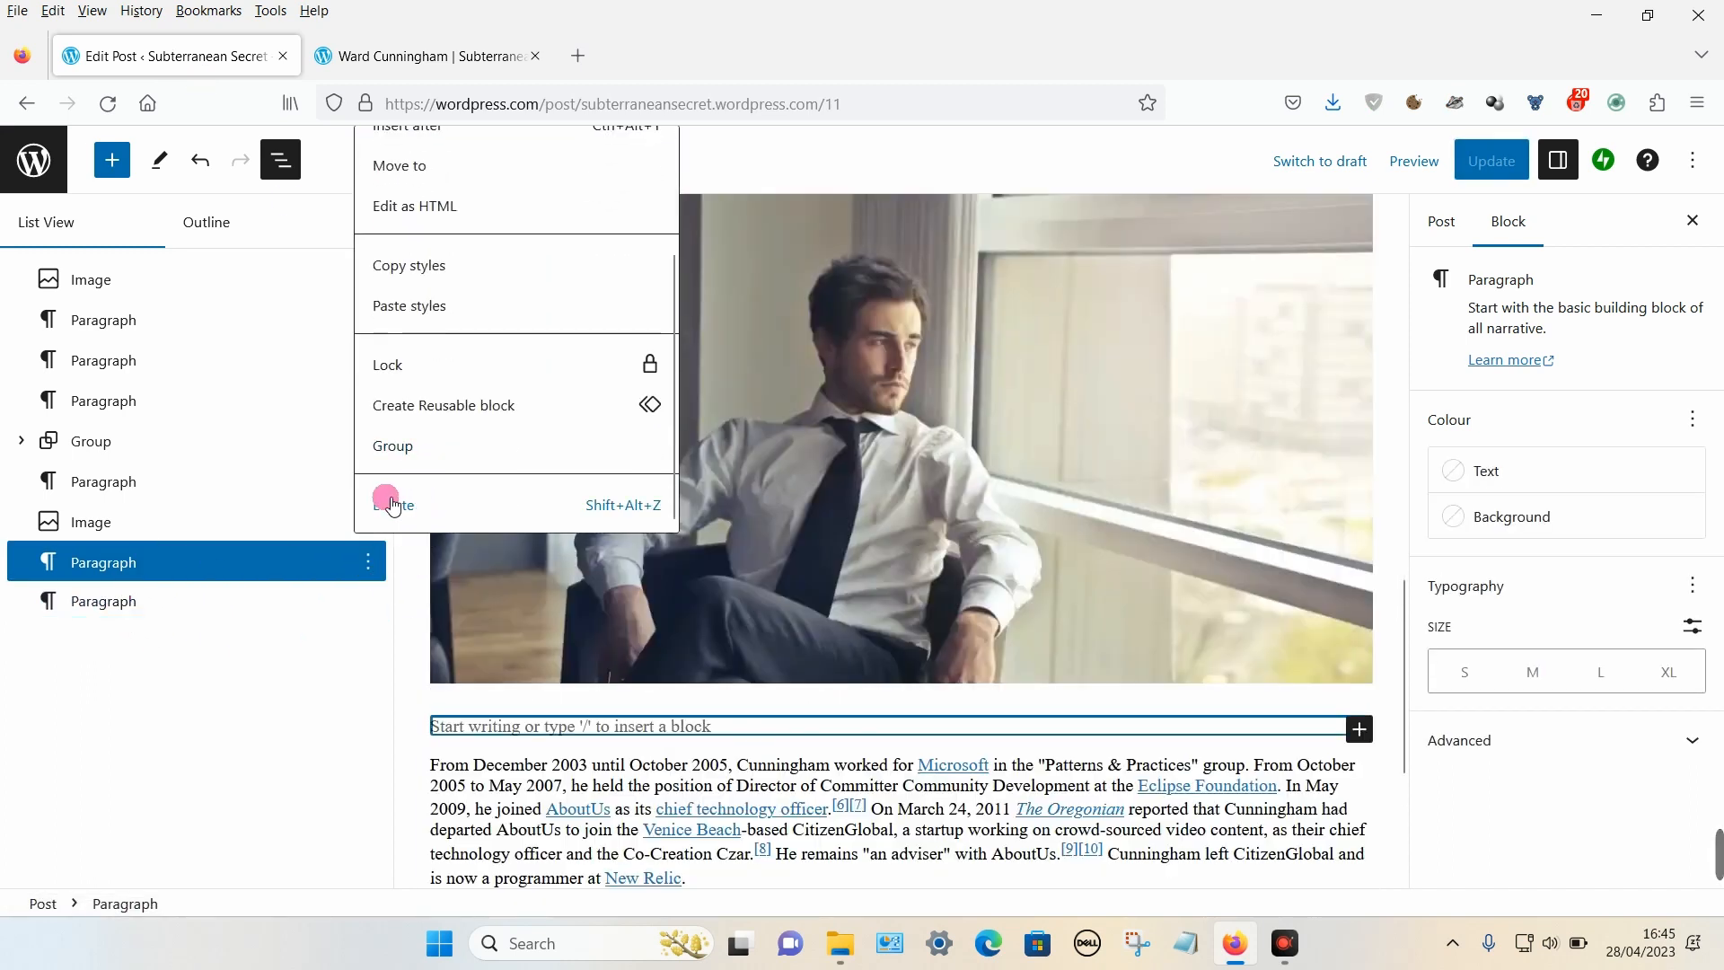
left_click(385, 496)
Step: Delete the empty paragraph block below the first image, and close the block List View
left_click(126, 320)
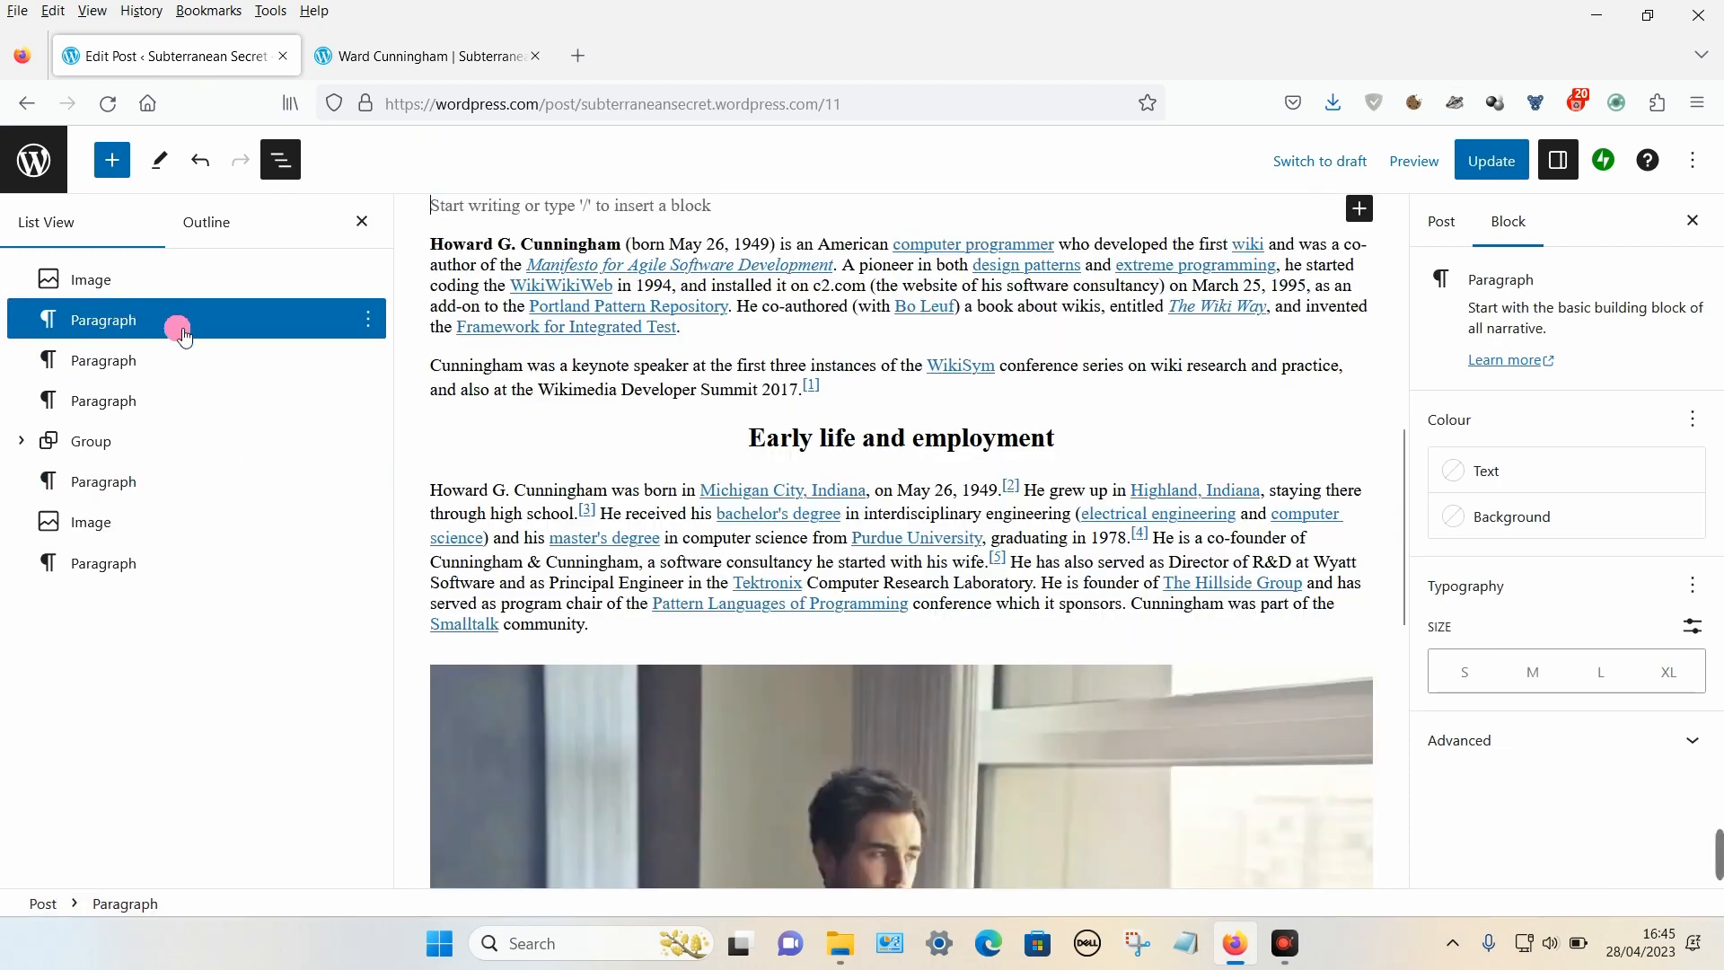
scroll(718, 421, "up", 5)
scroll(703, 550, "down", 2)
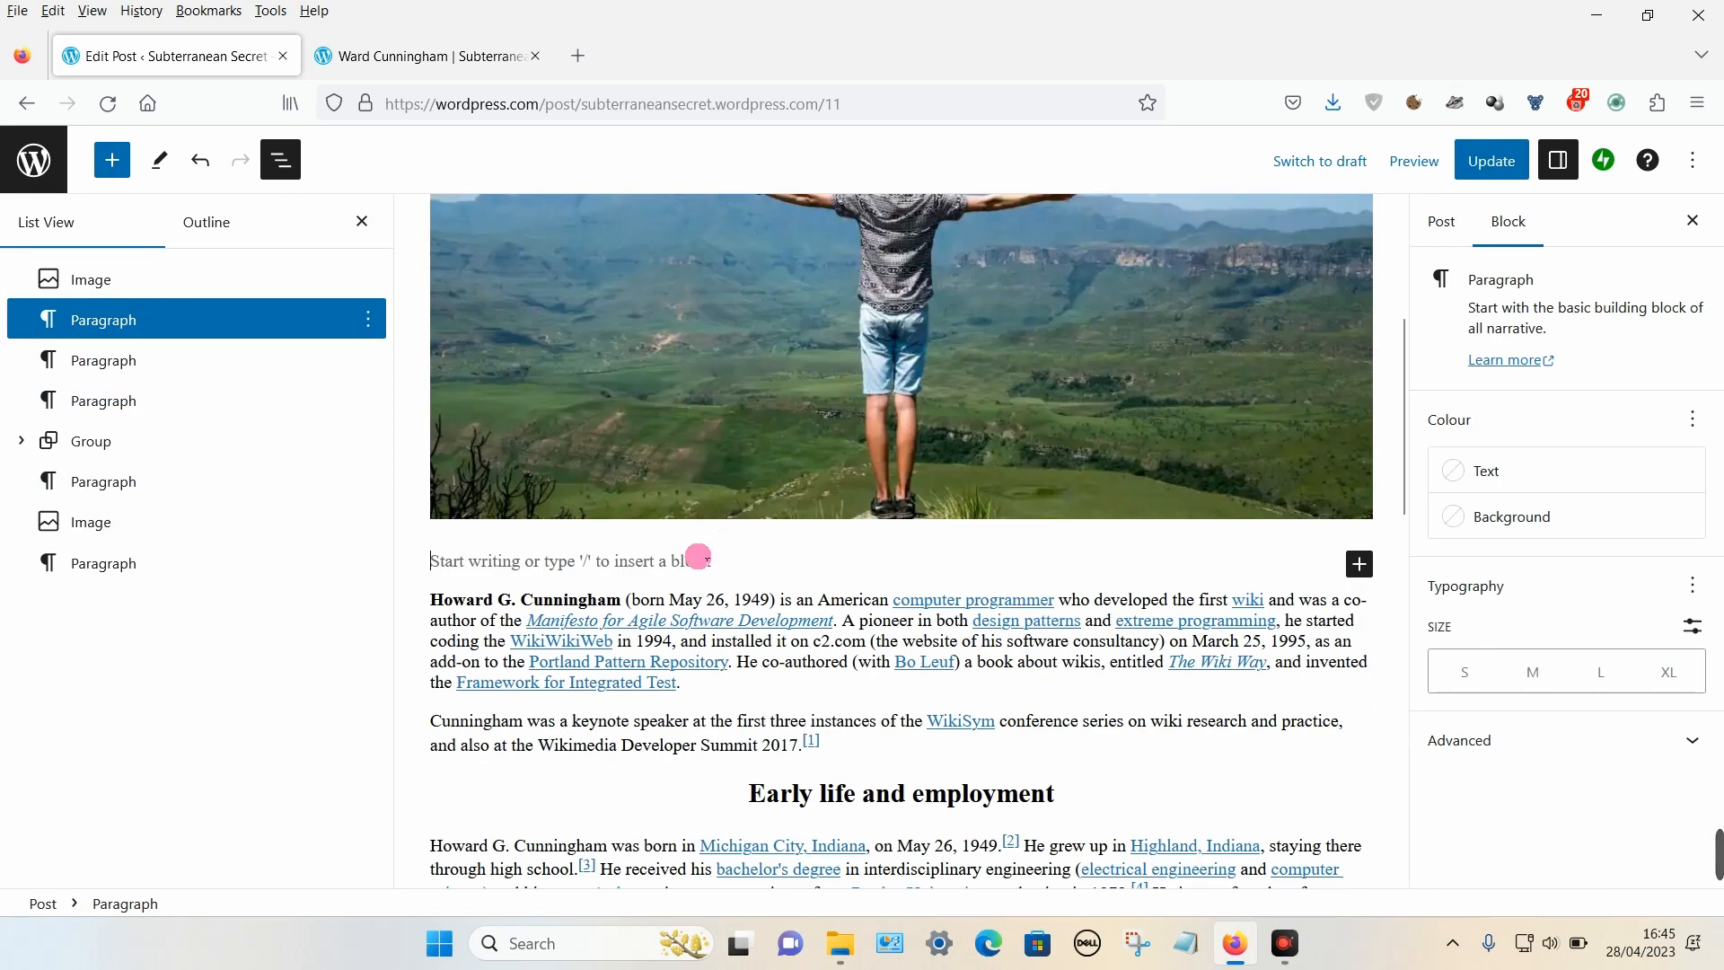
left_click(378, 320)
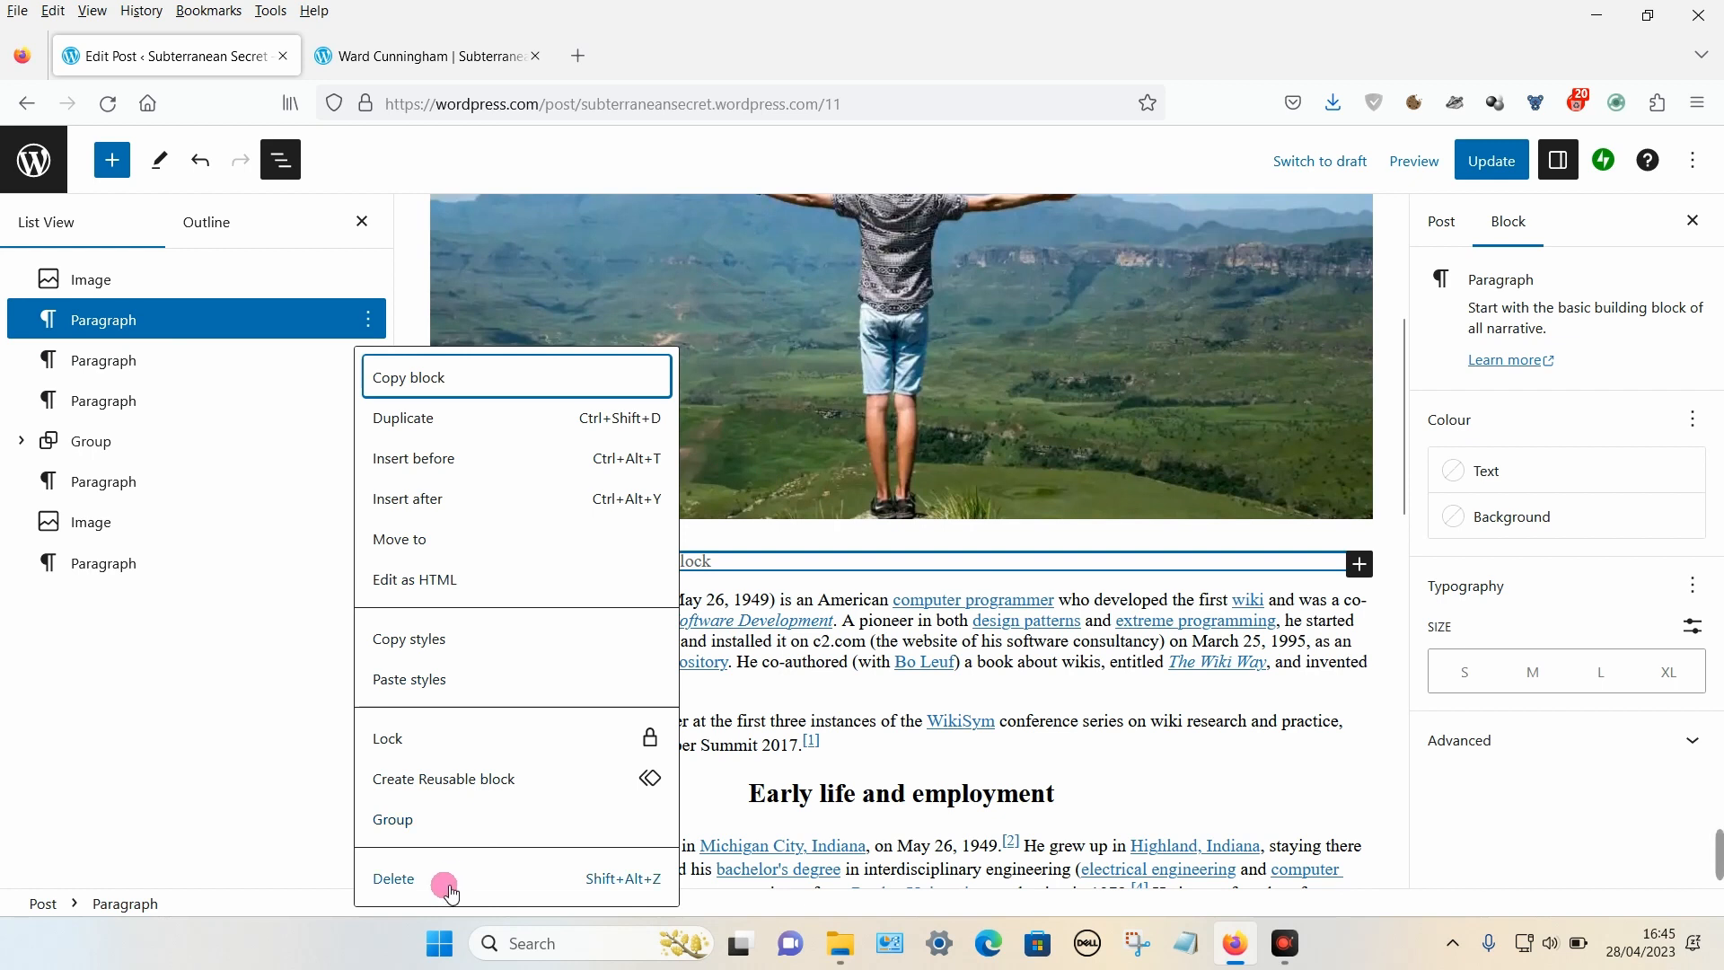
left_click(443, 878)
scroll(552, 616, "down", 10)
scroll(552, 616, "up", 12)
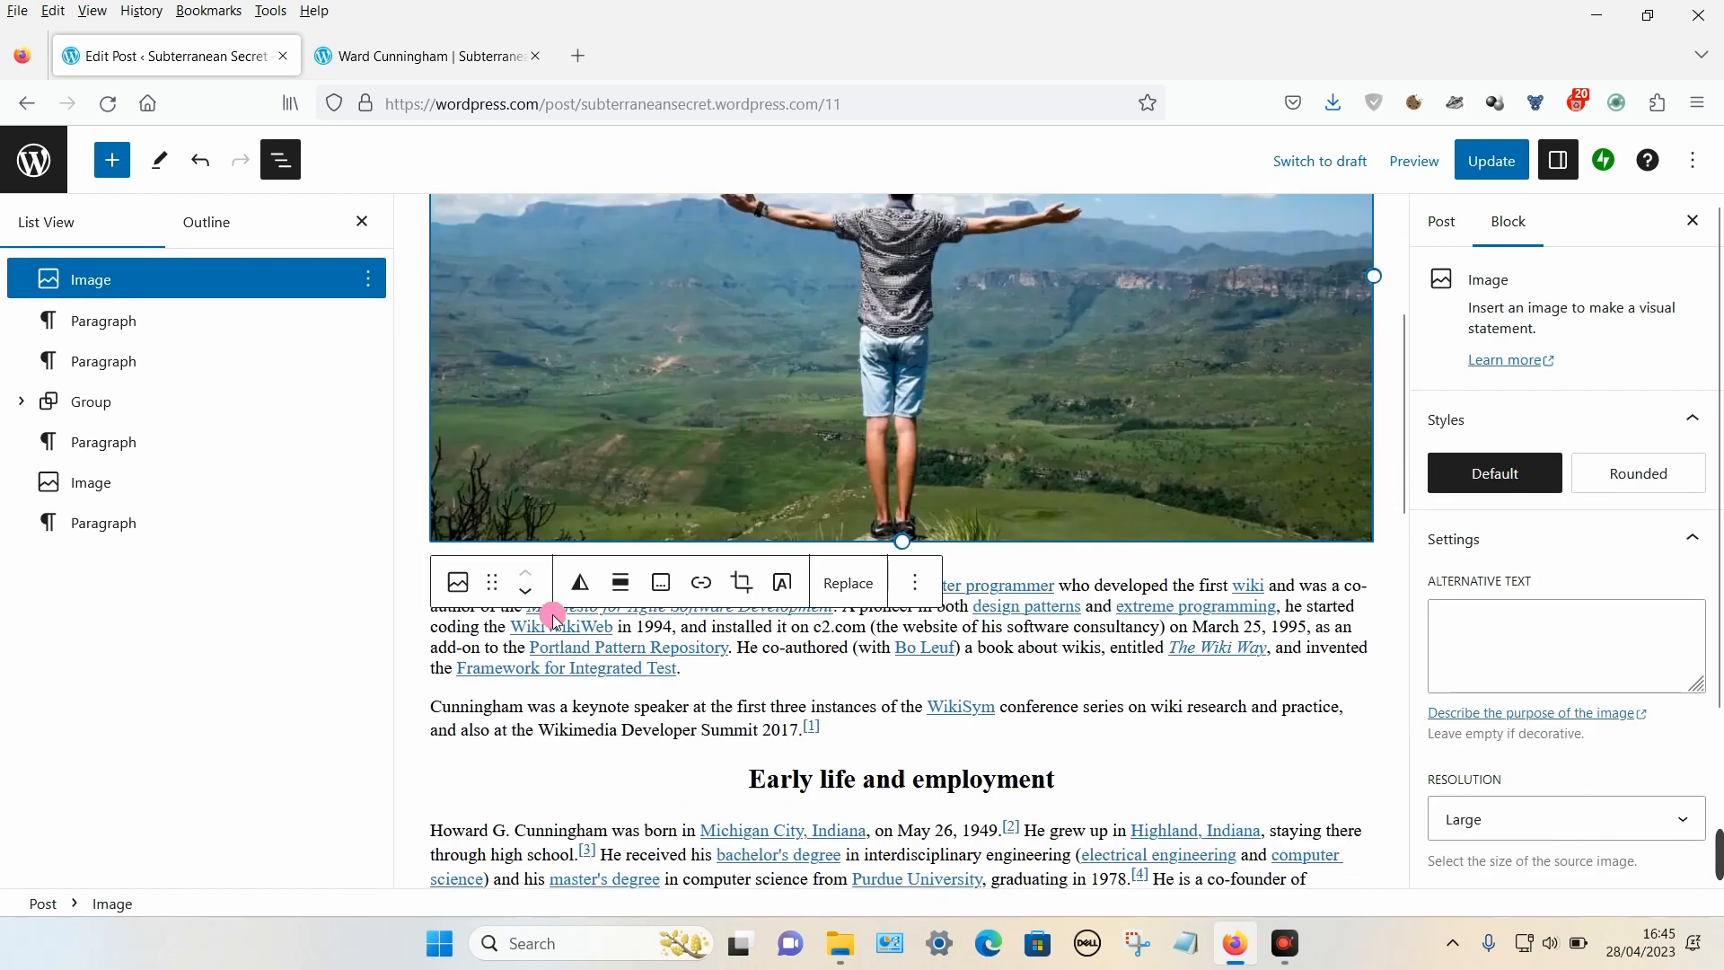
left_click(360, 222)
scroll(554, 334, "down", 4)
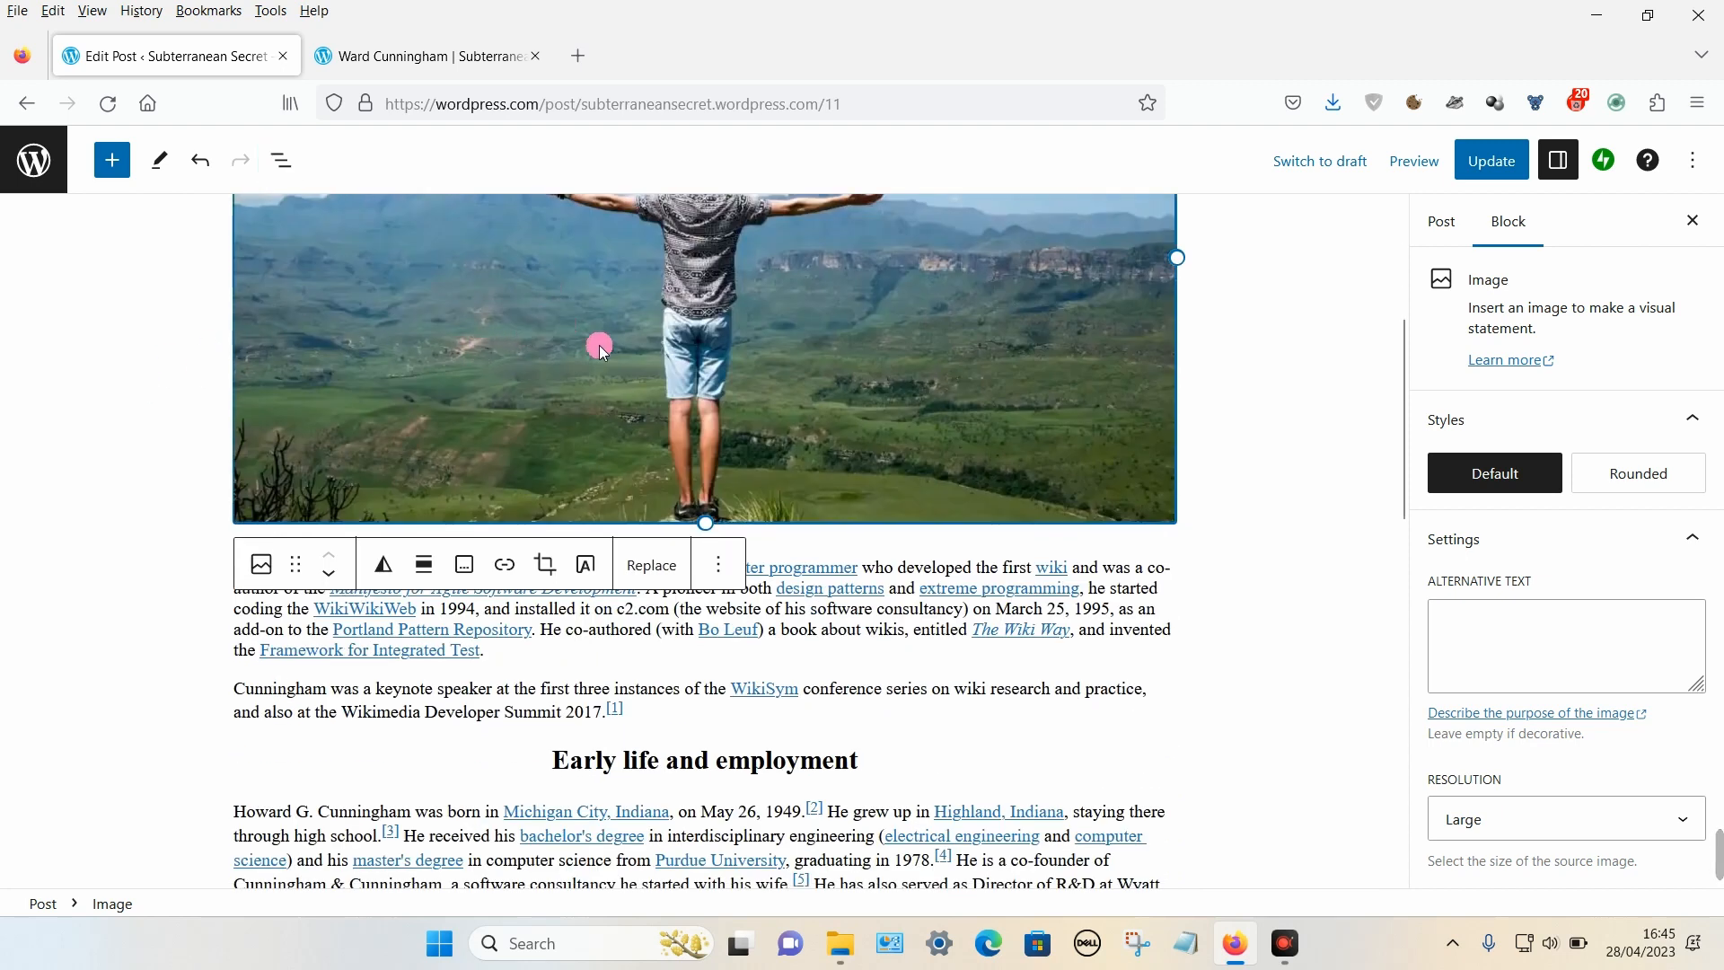
left_click(1252, 597)
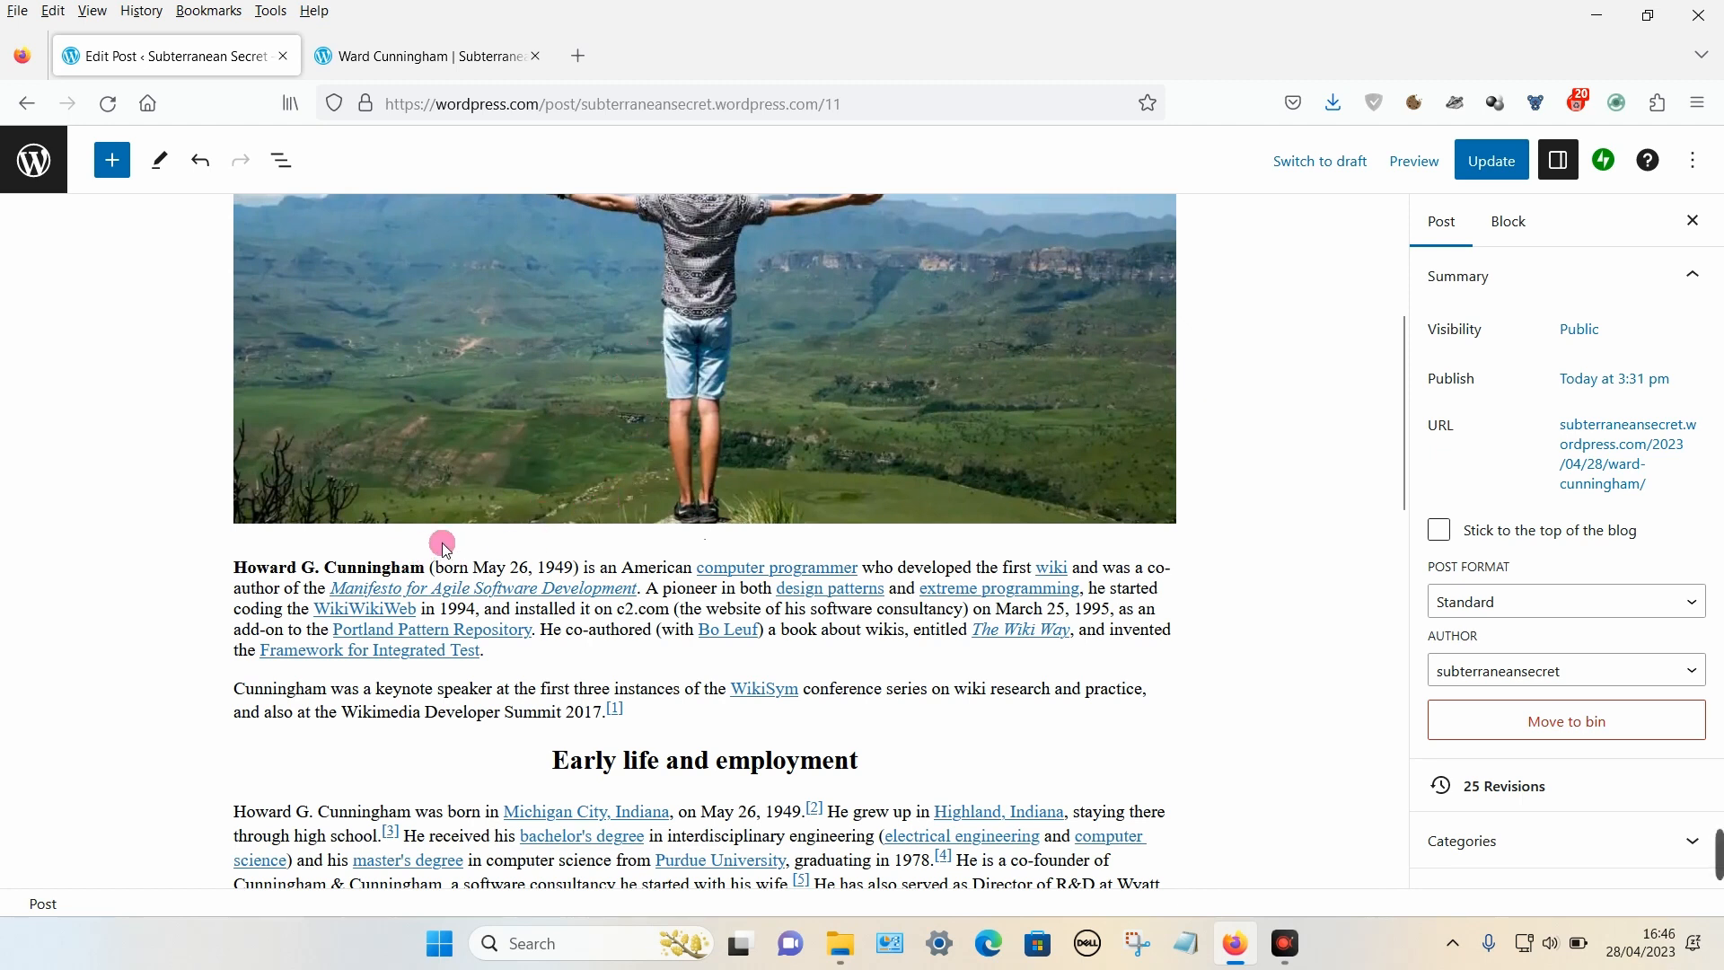
Step: Insert a Spacer block between the first image and the opening "Howard G. Cunningham" paragraph
mouse_move(686, 546)
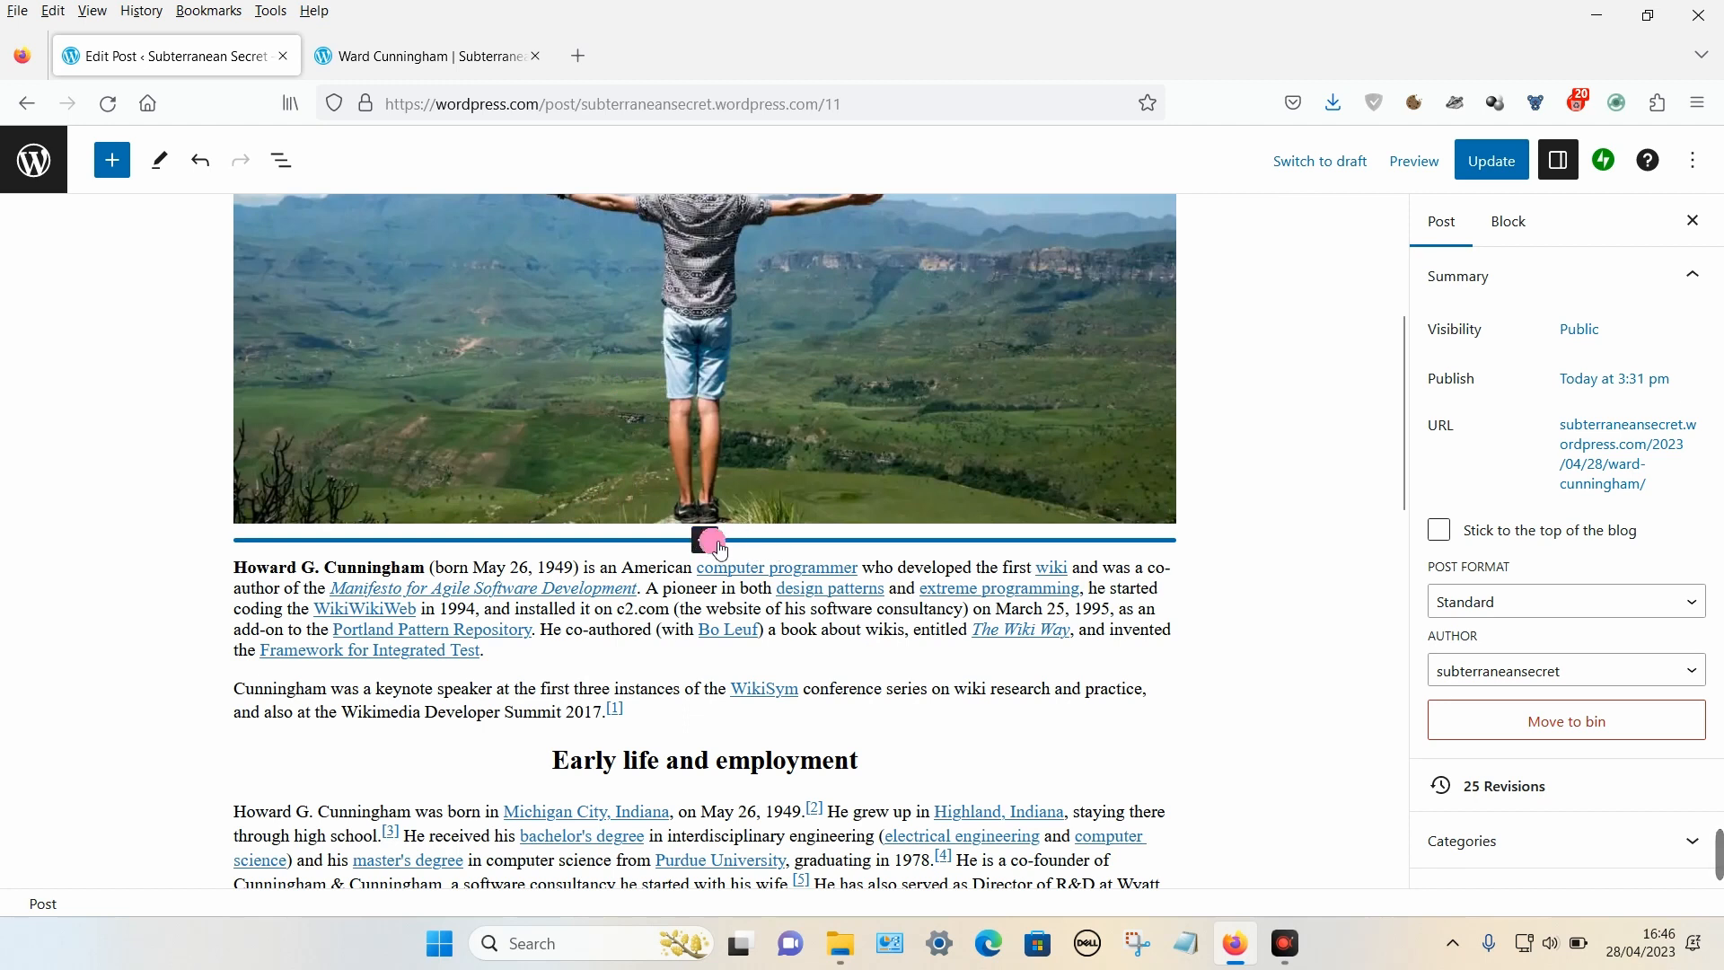
left_click(707, 542)
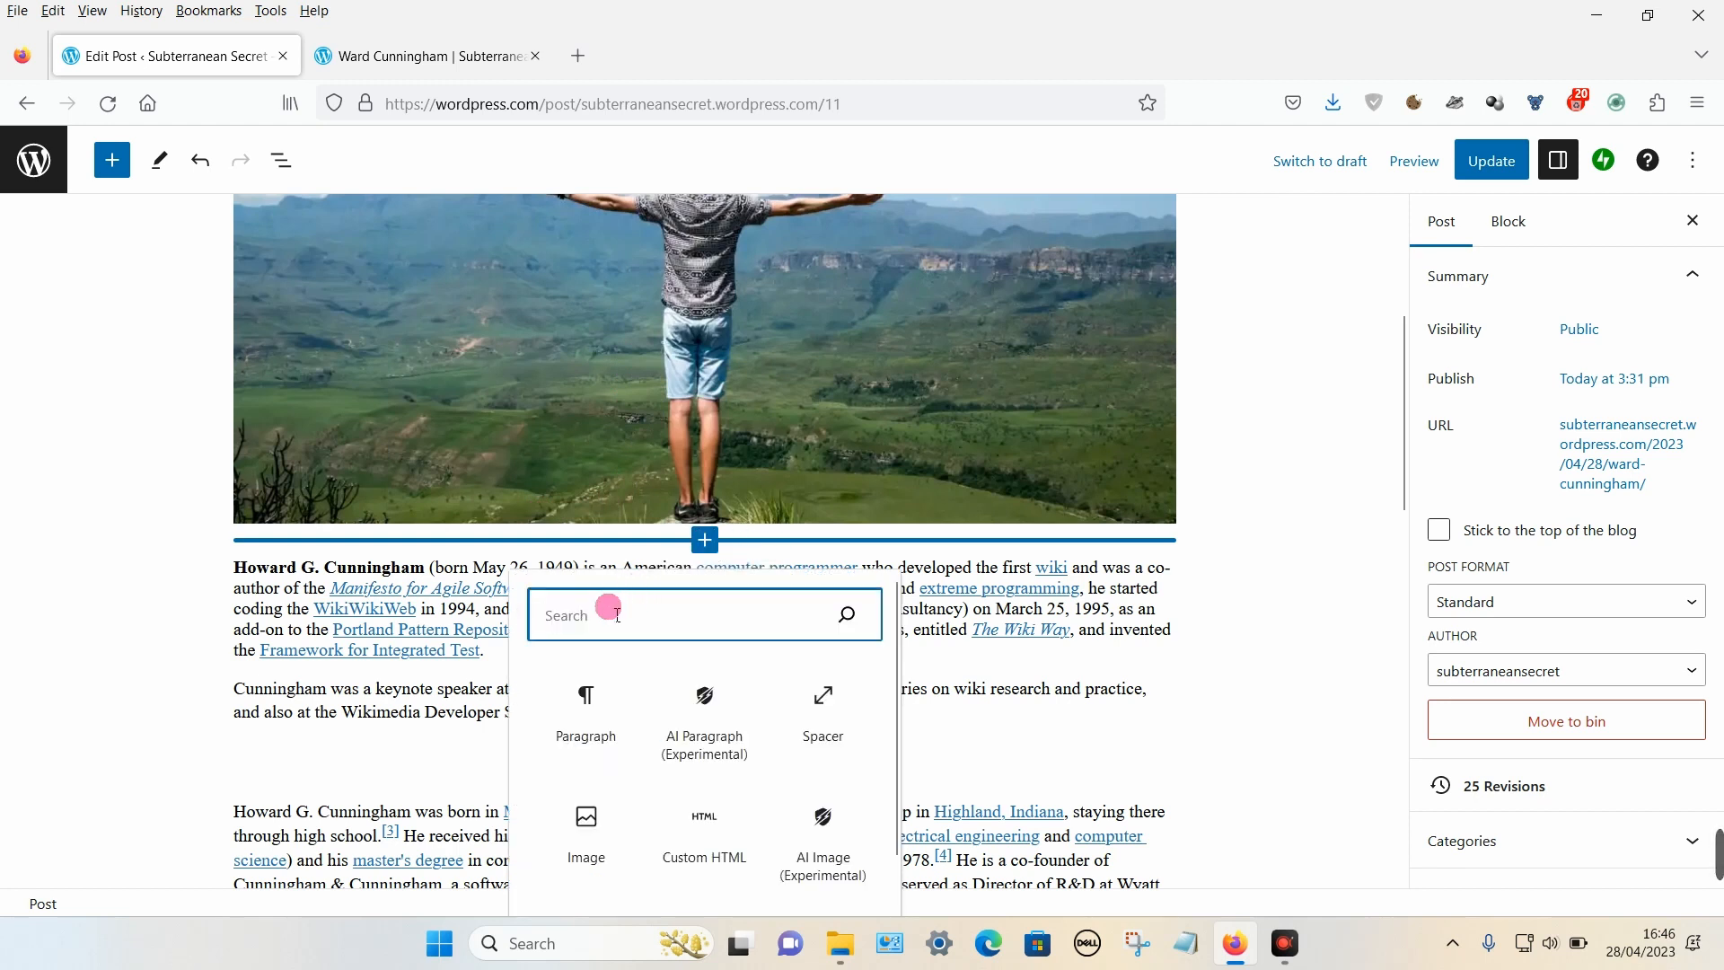
type("s")
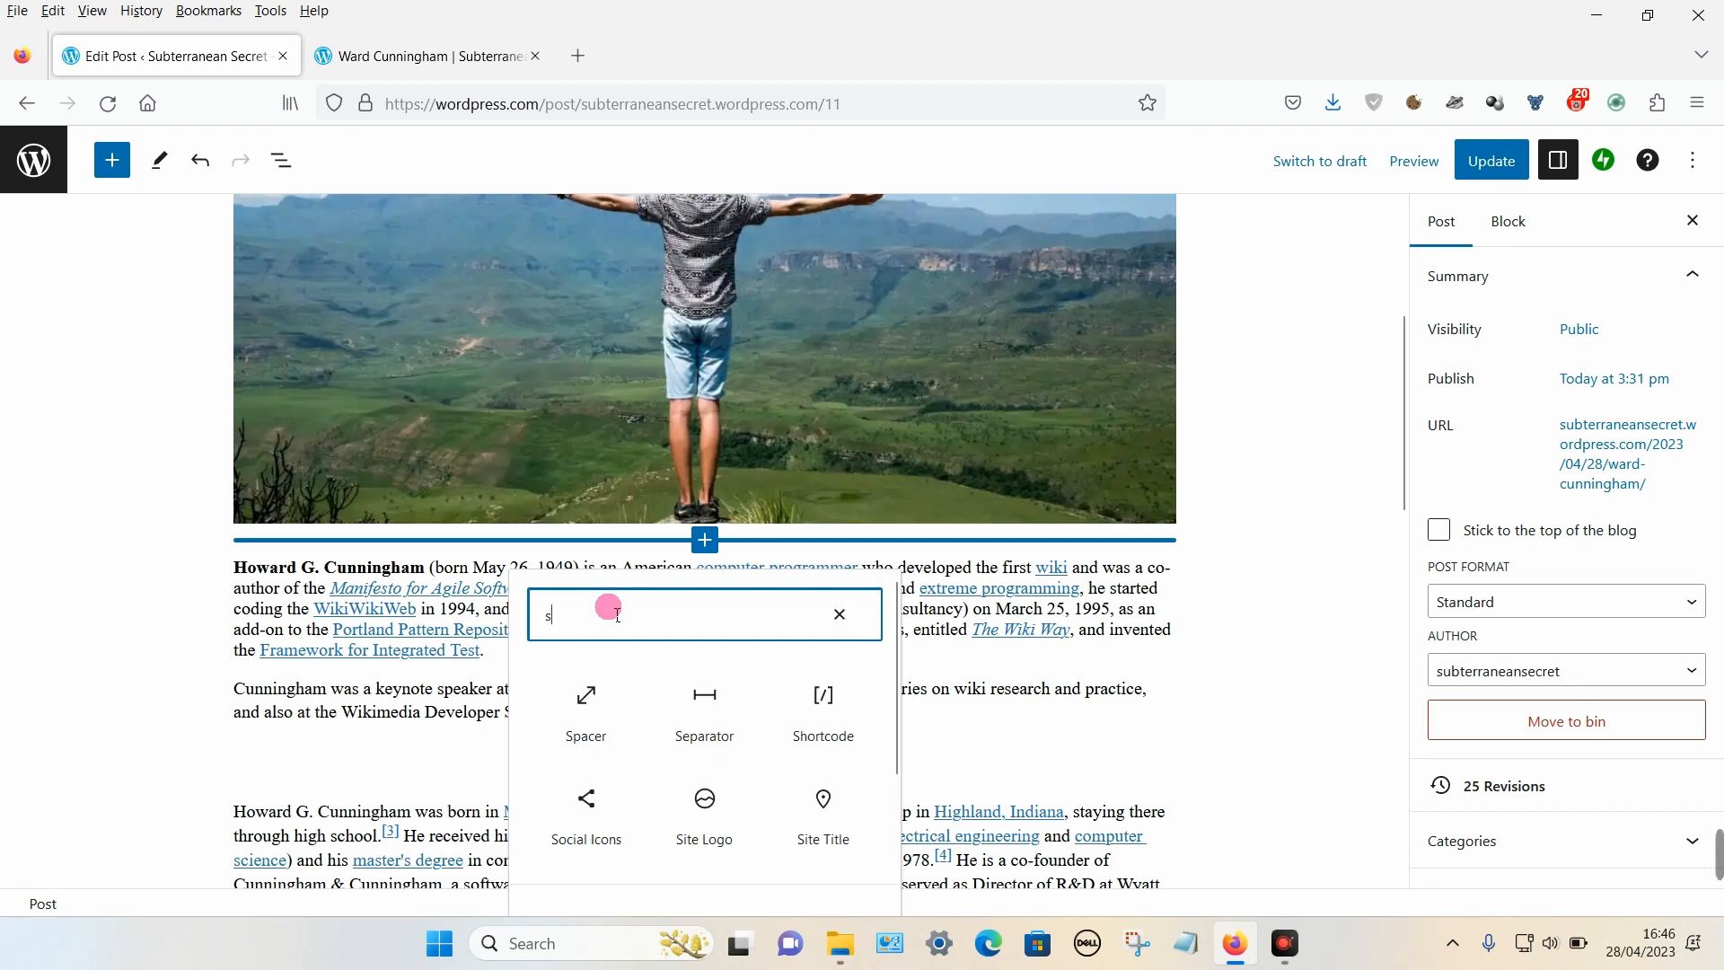
type("p")
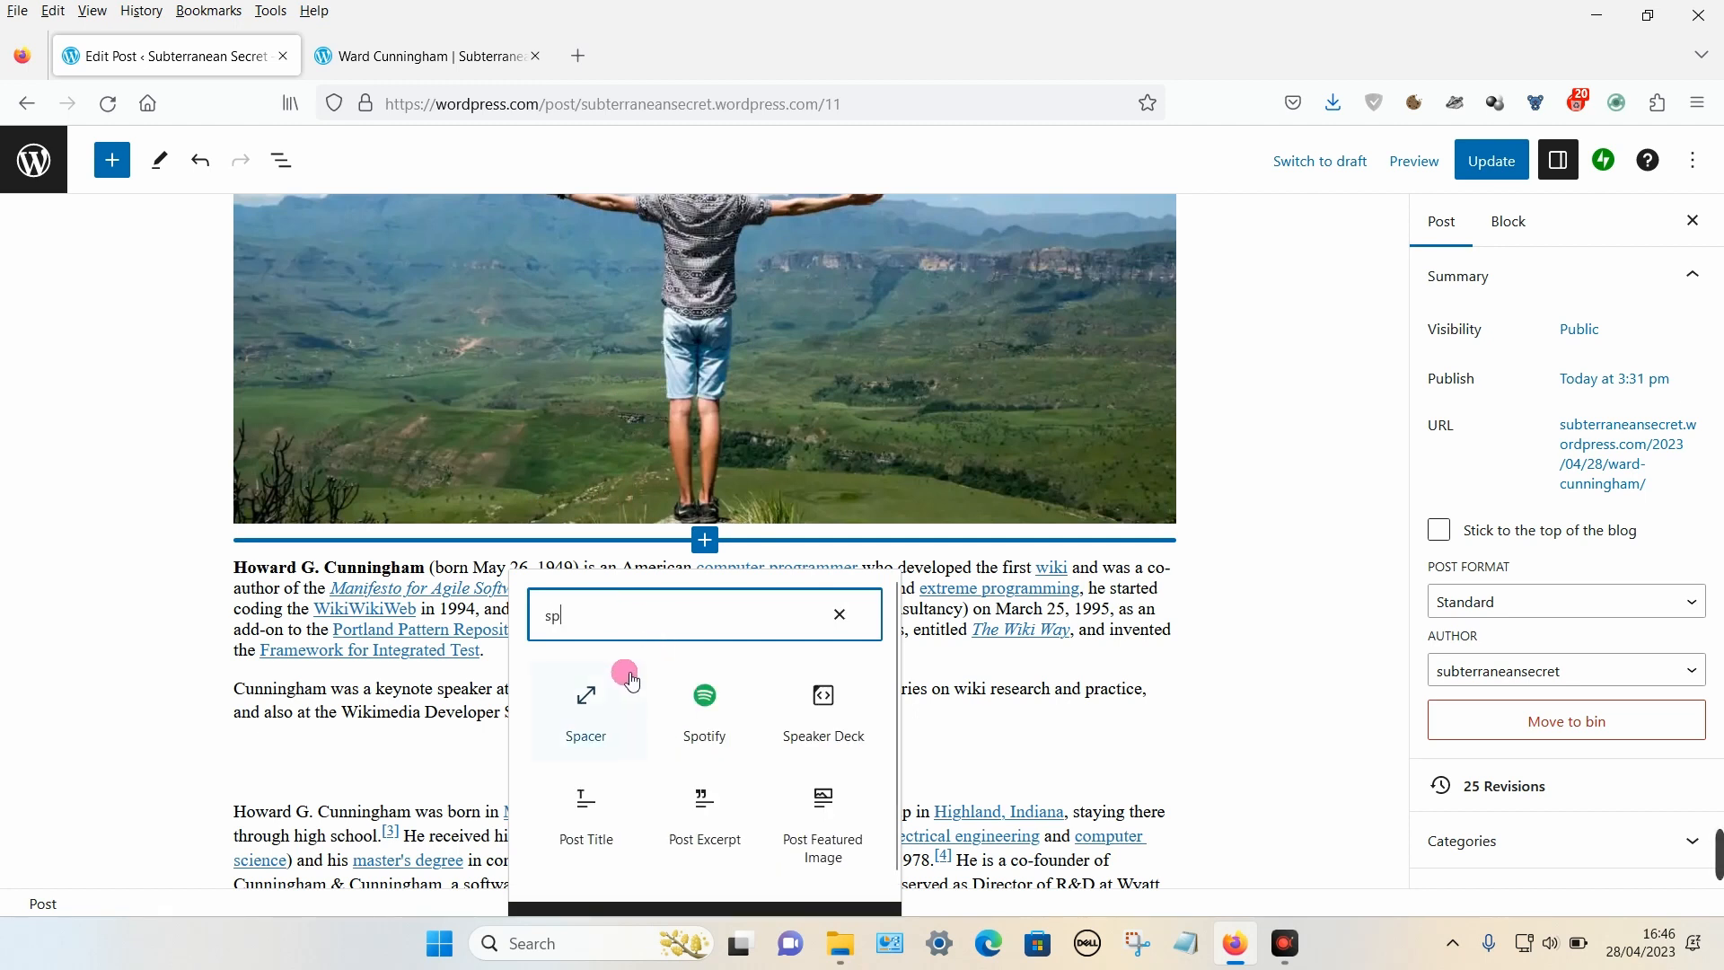
left_click(601, 693)
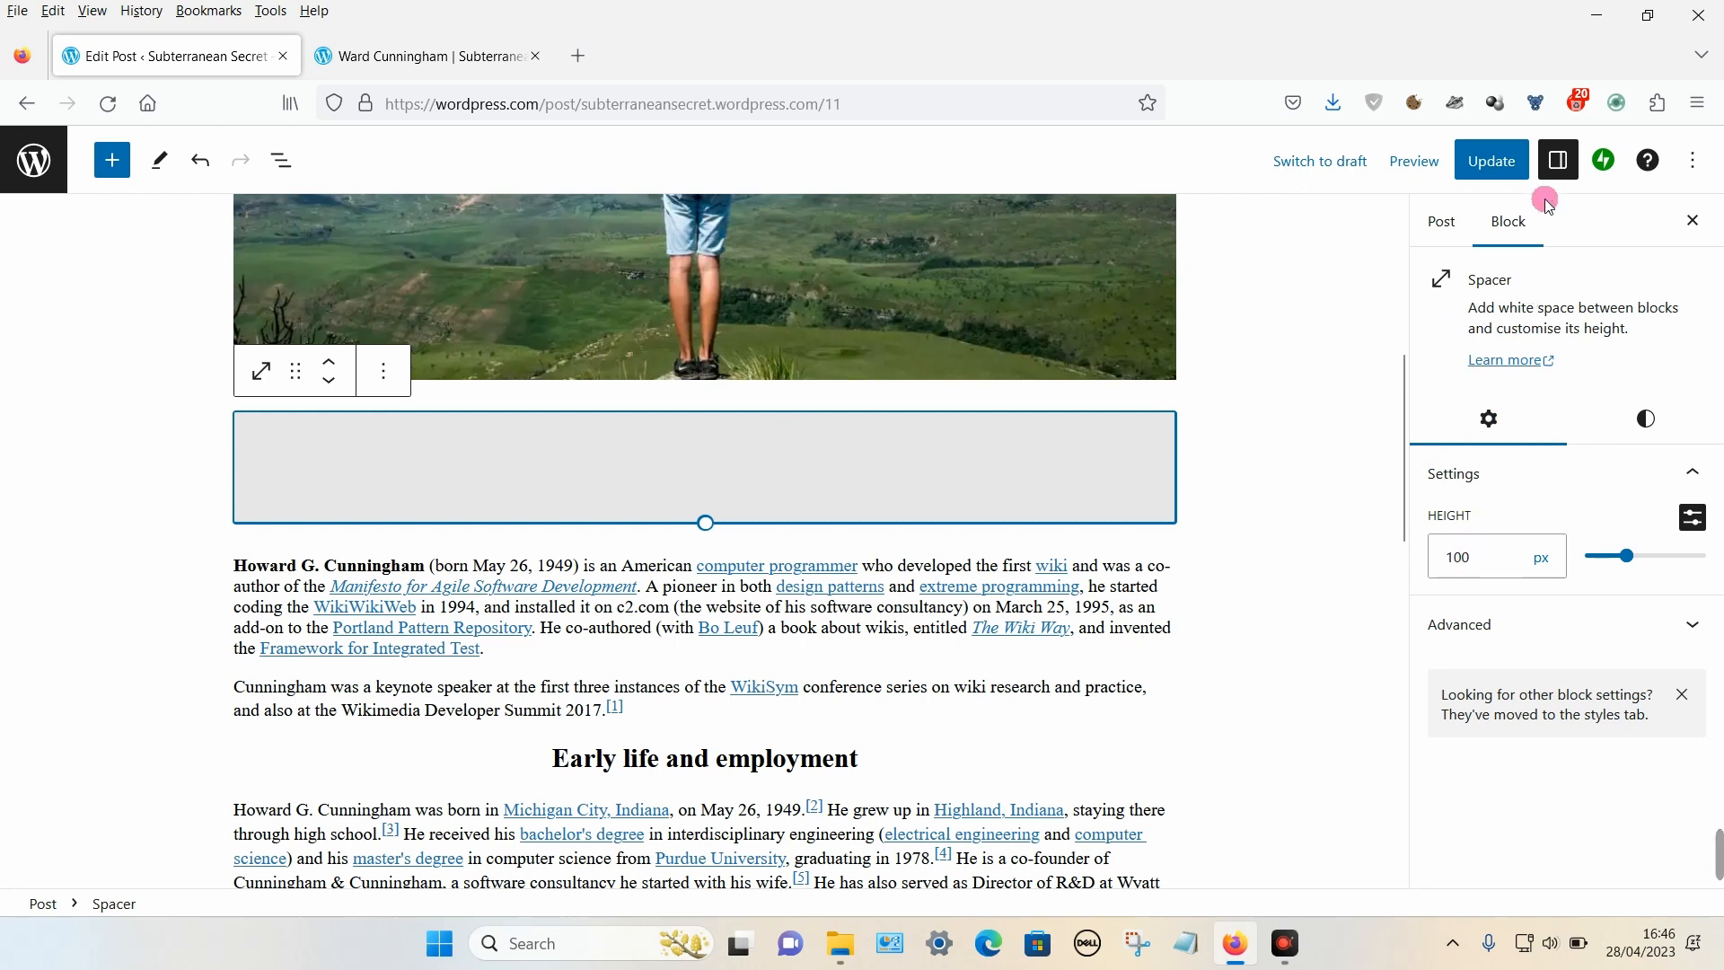
Step: Set the height of the spacer below the first image to 25 px
left_click(1563, 171)
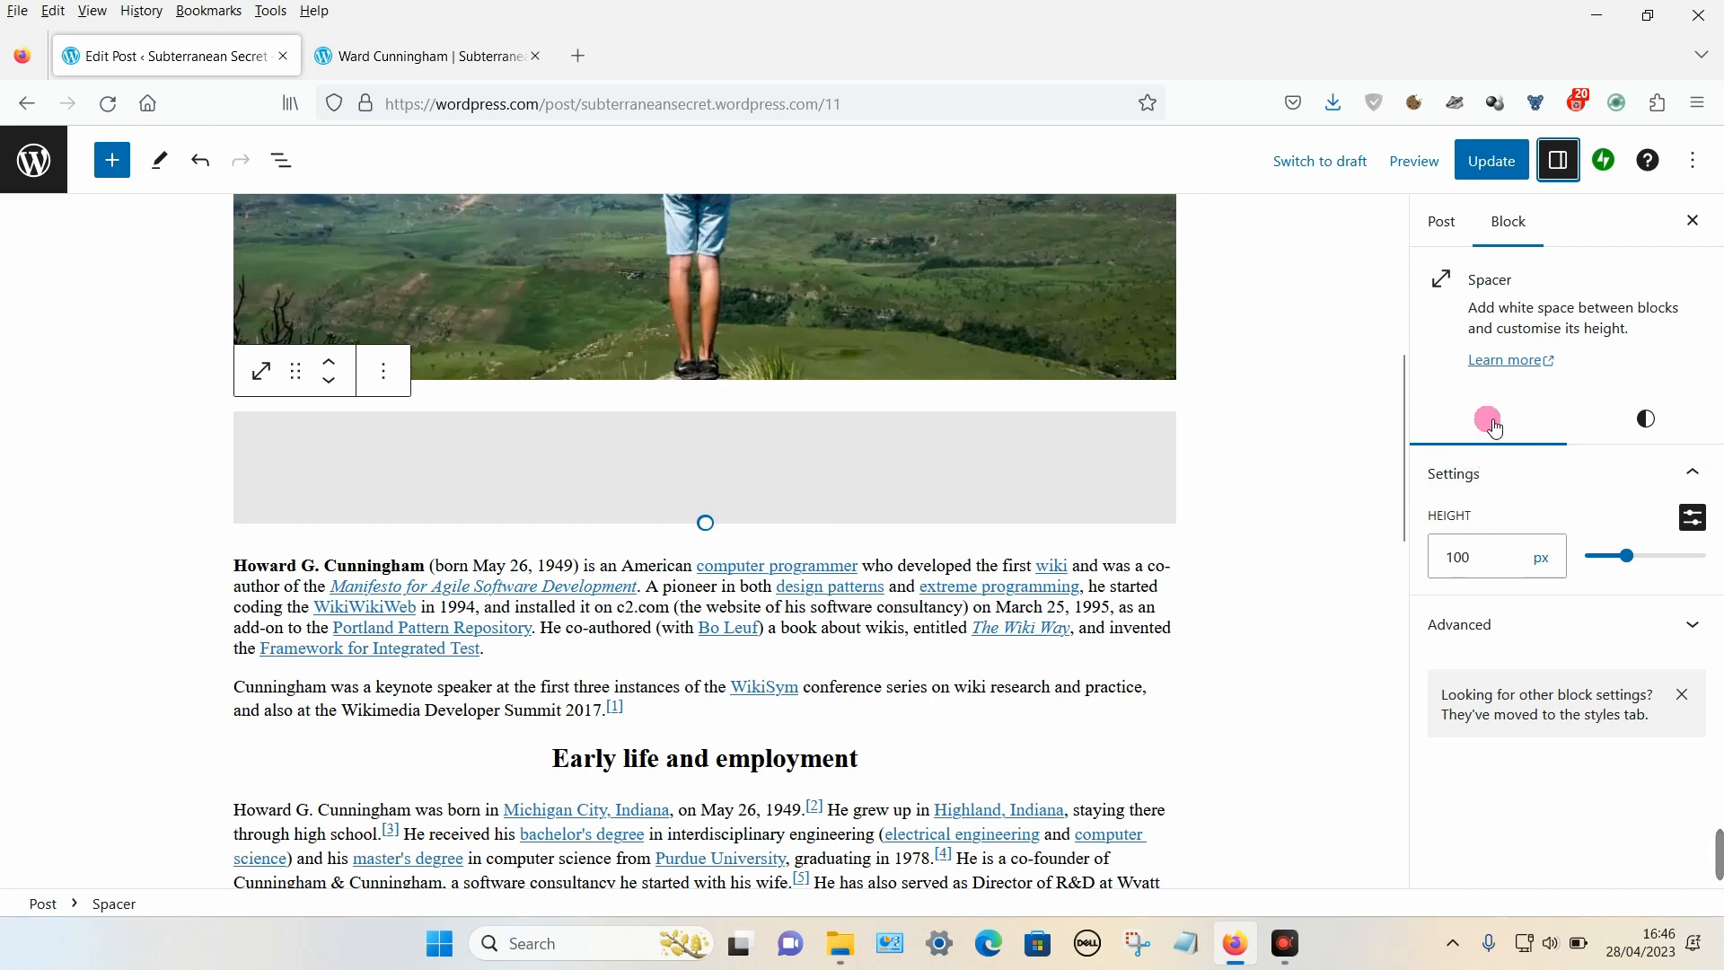
left_click(1491, 554)
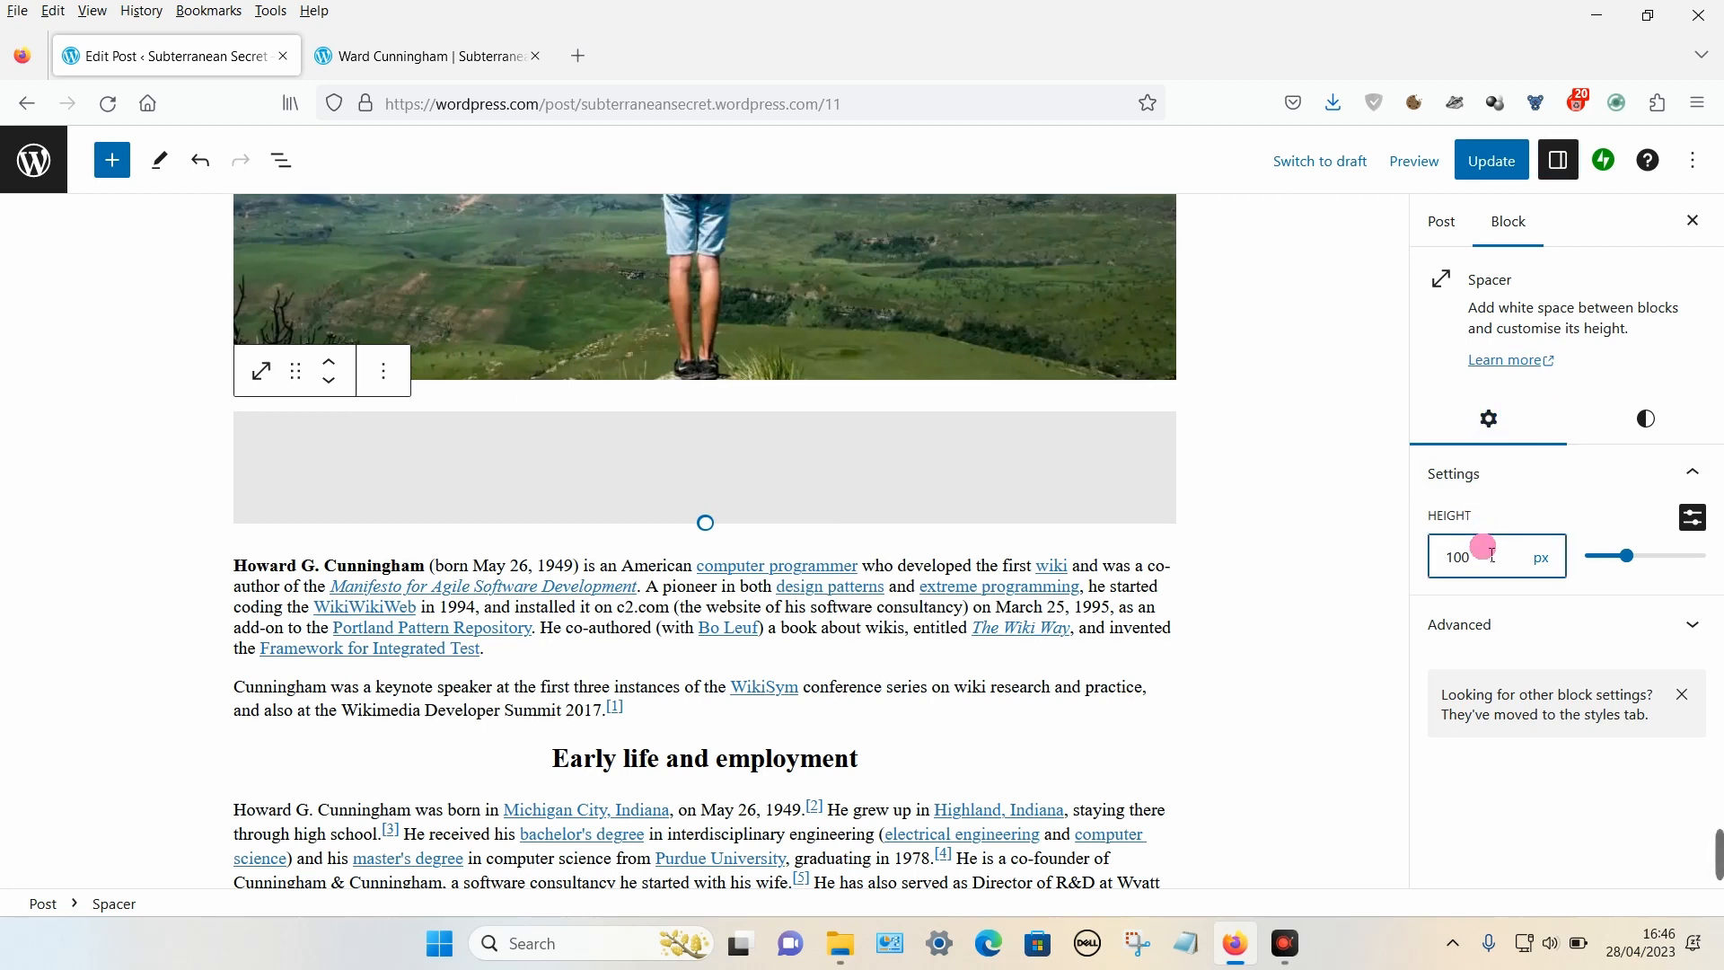
key("BackSpace")
key("BackSpace")
key("BackSpace")
type("25")
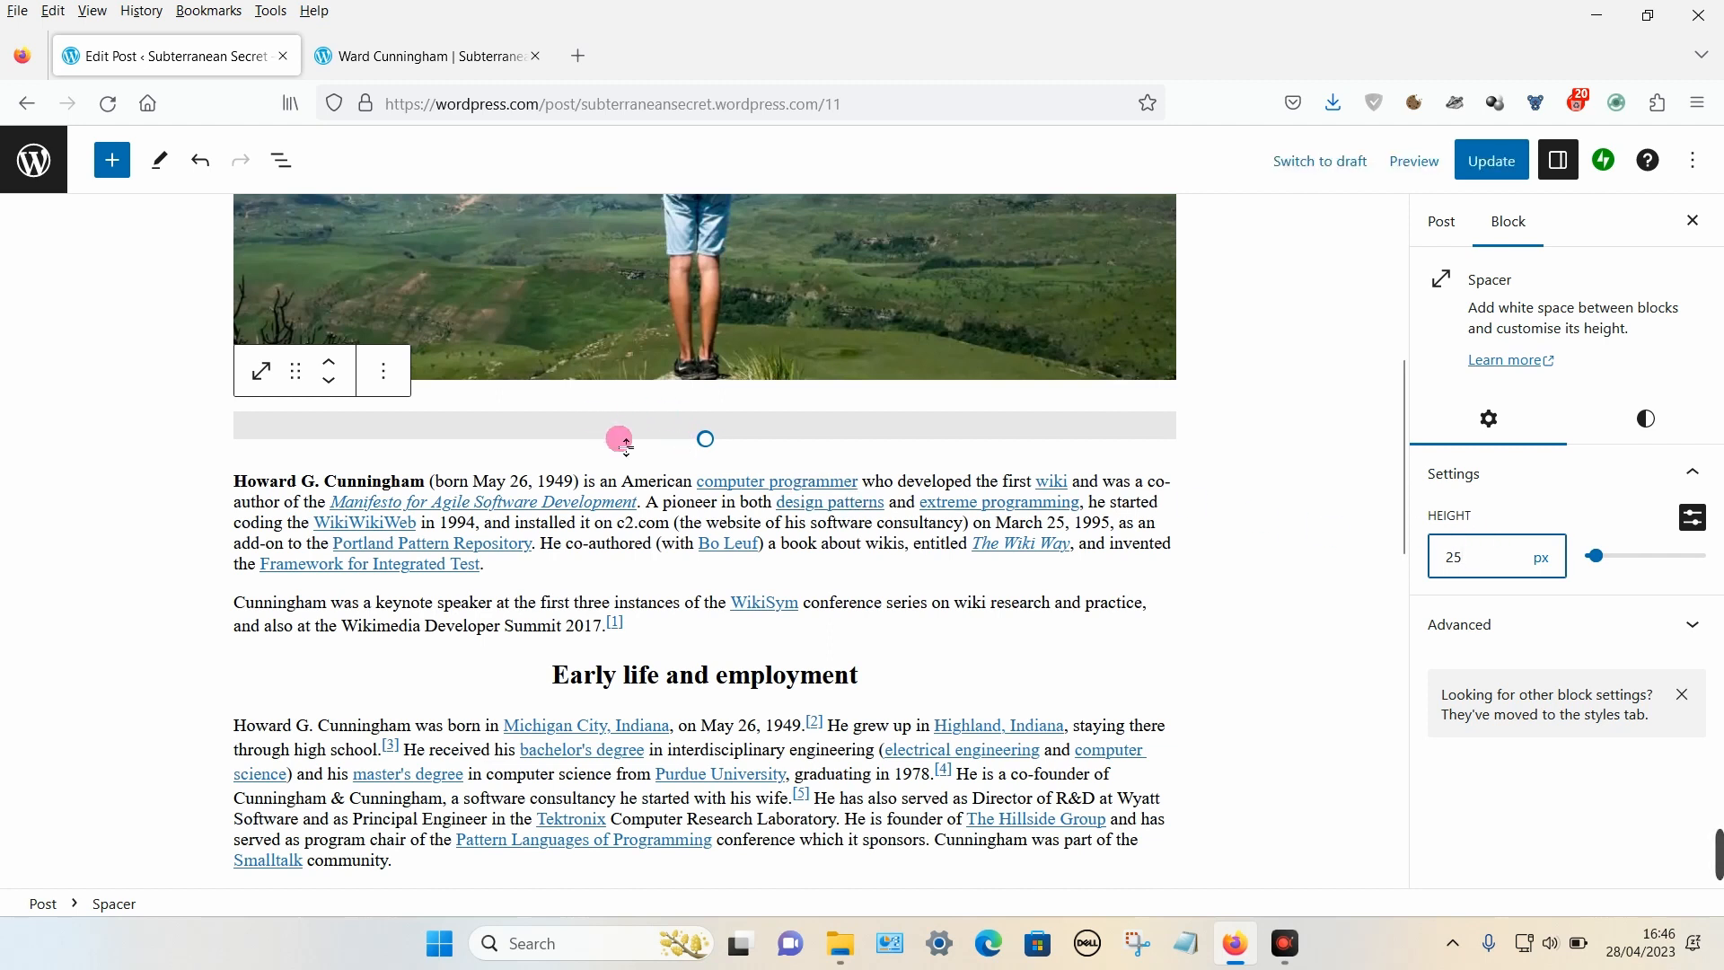
Step: Duplicate the spacer block below the first image from the block List View
scroll(530, 555, "down", 10)
scroll(537, 560, "up", 6)
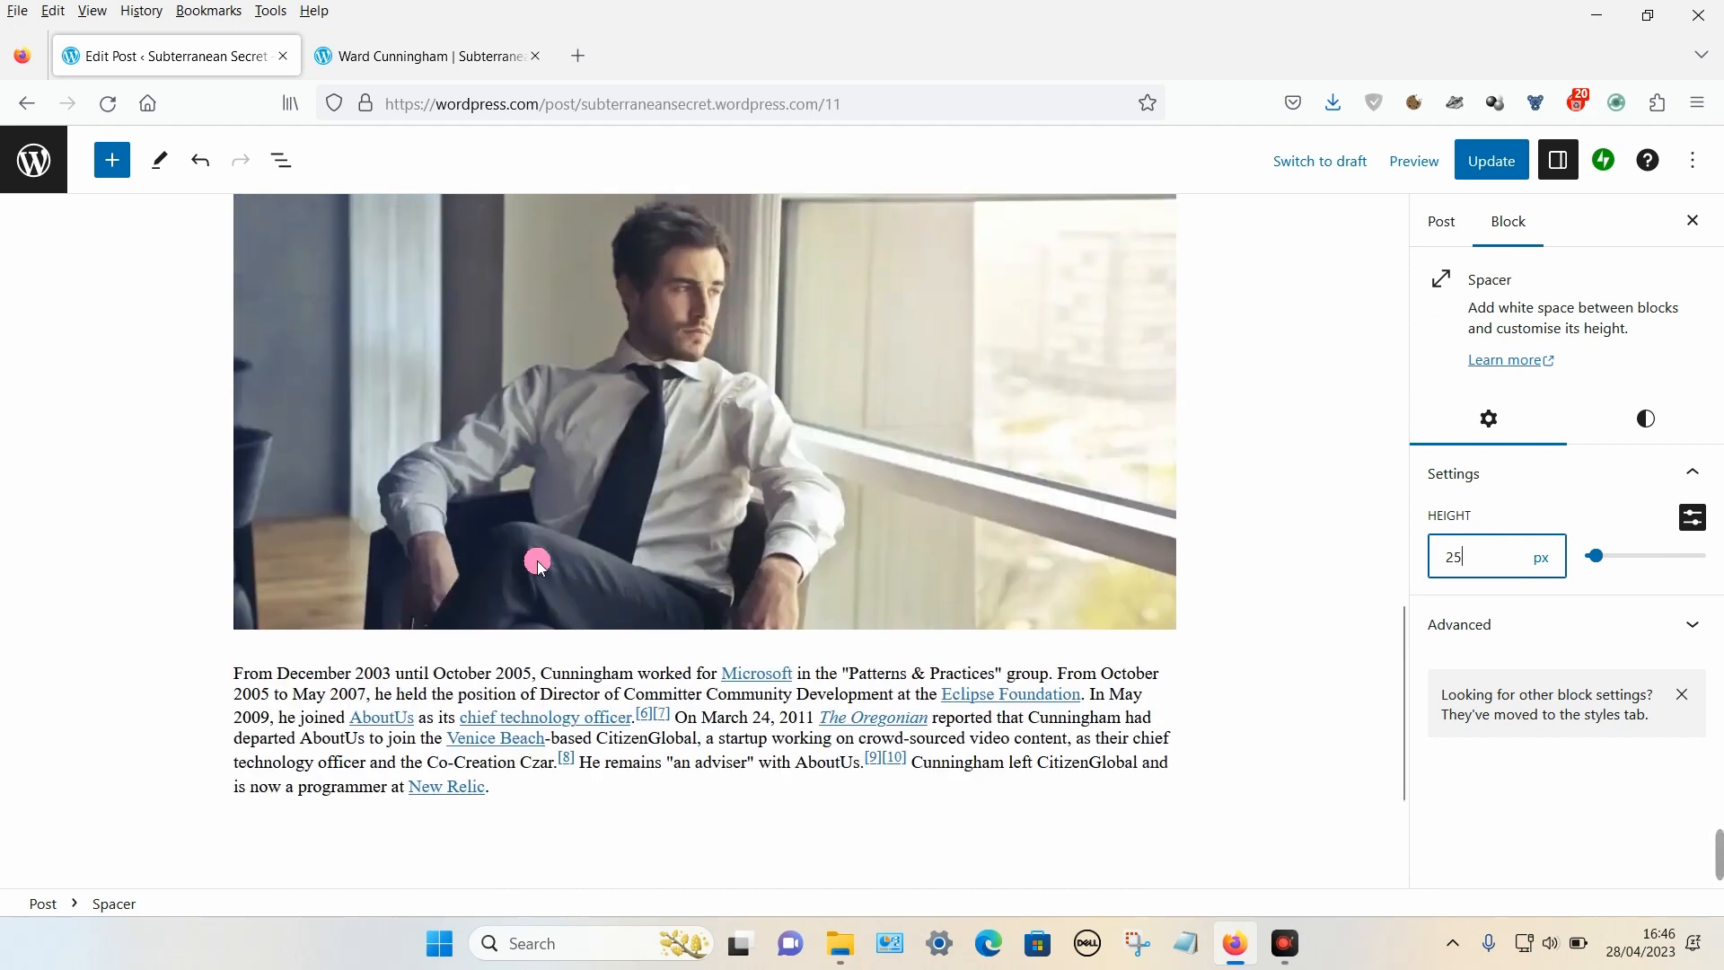
scroll(537, 560, "up", 5)
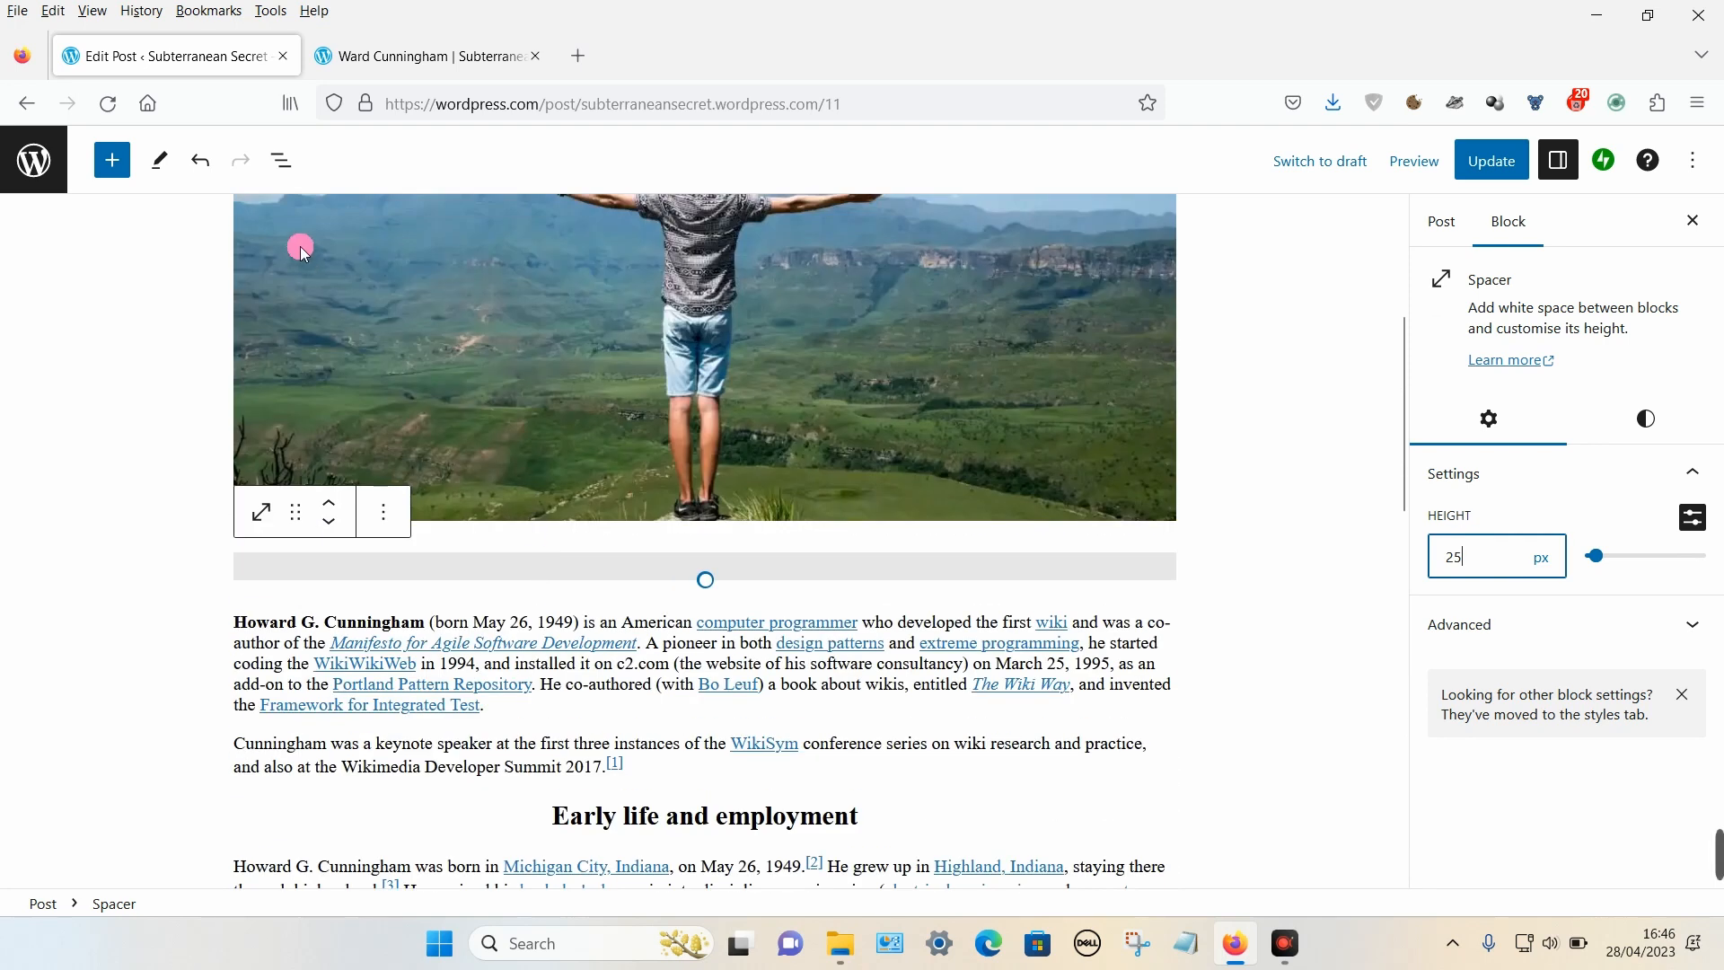
left_click(281, 162)
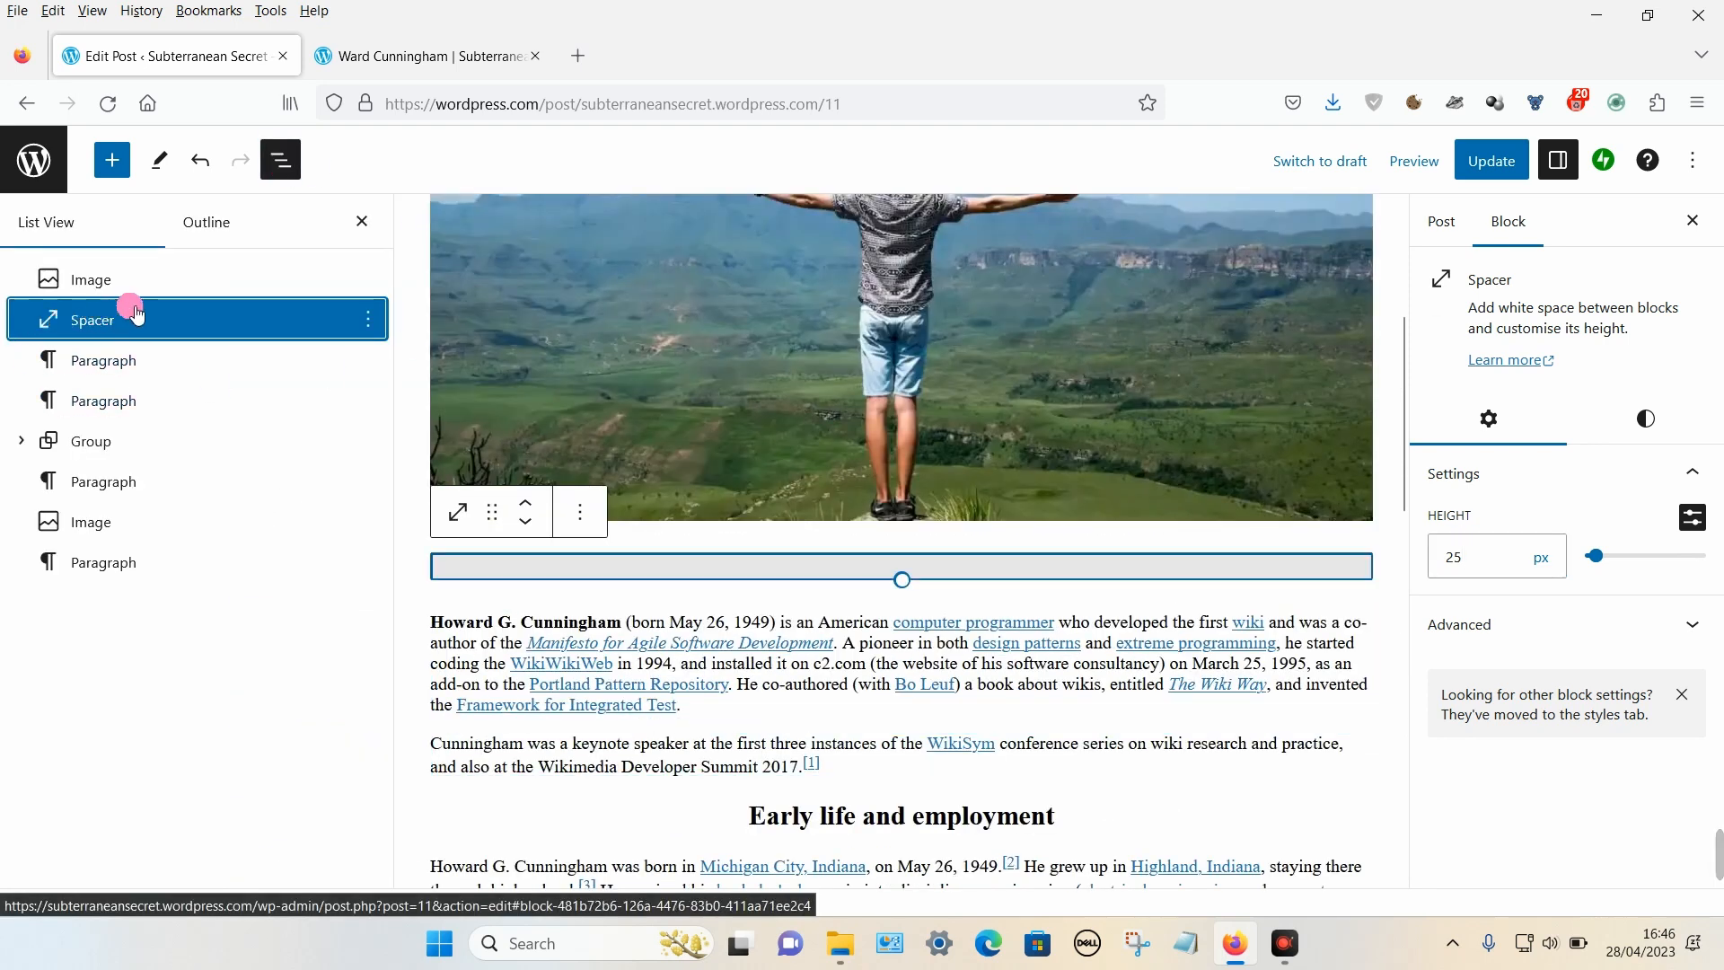
left_click(368, 321)
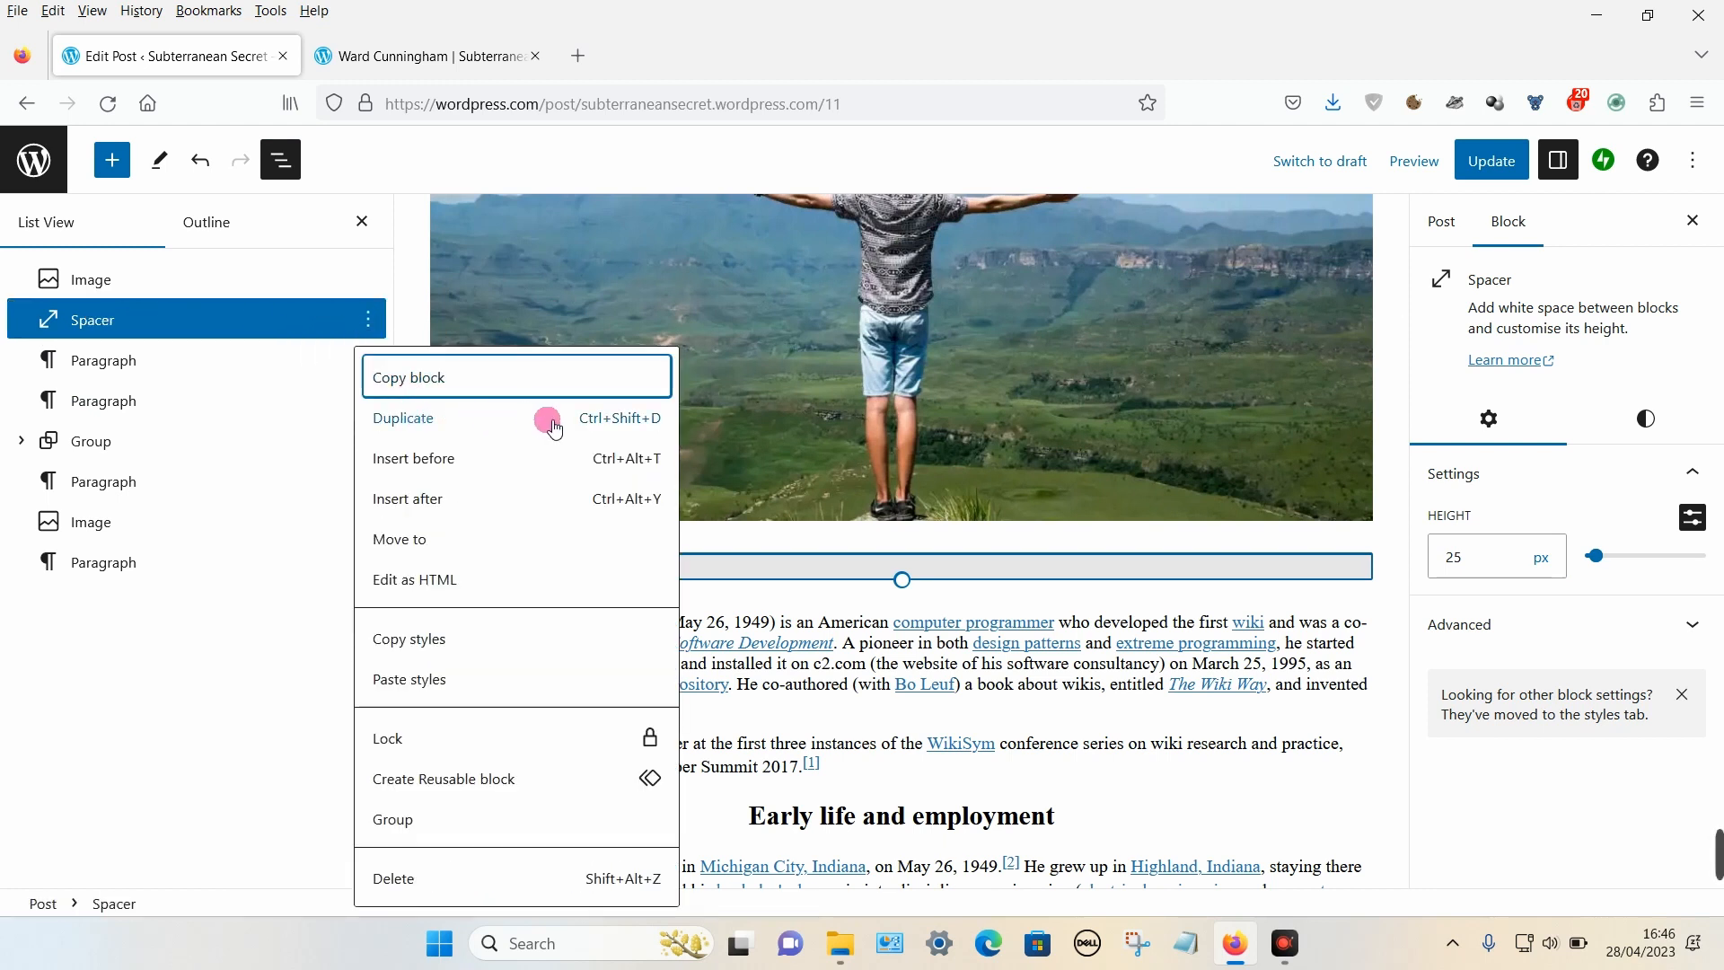
left_click(427, 428)
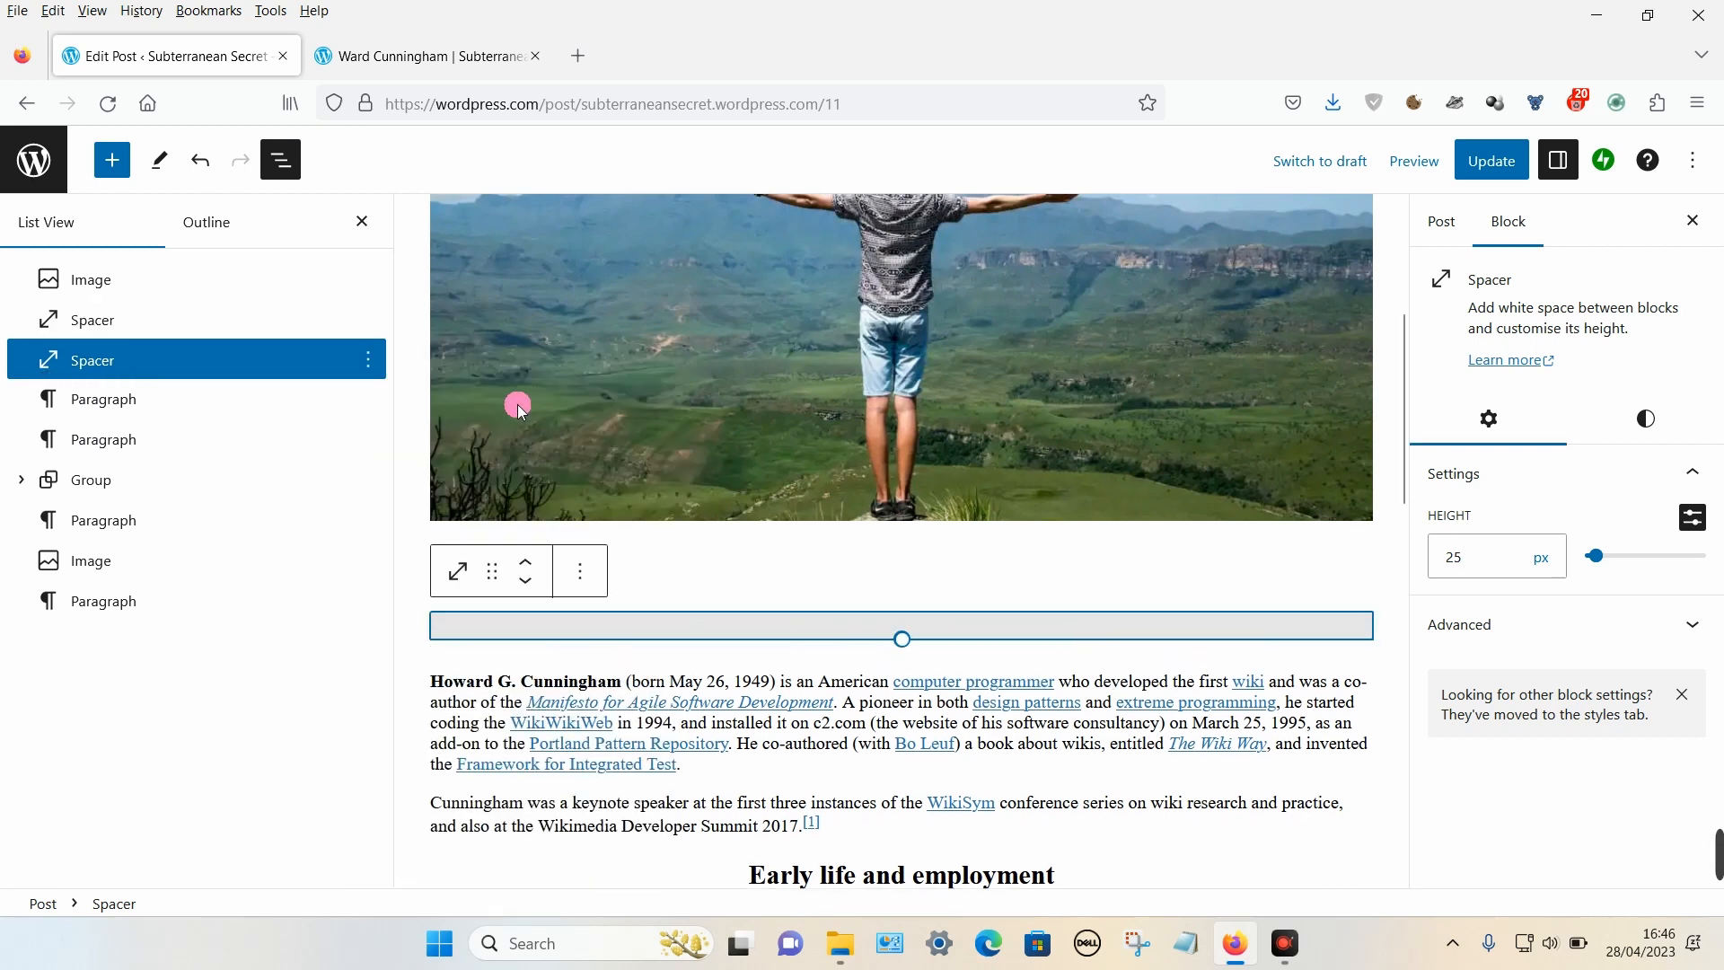
Step: Move the duplicate spacer between the second image and the "From December 2003" paragraph, and update the post
left_click(117, 361)
left_click_drag(117, 361, 155, 539)
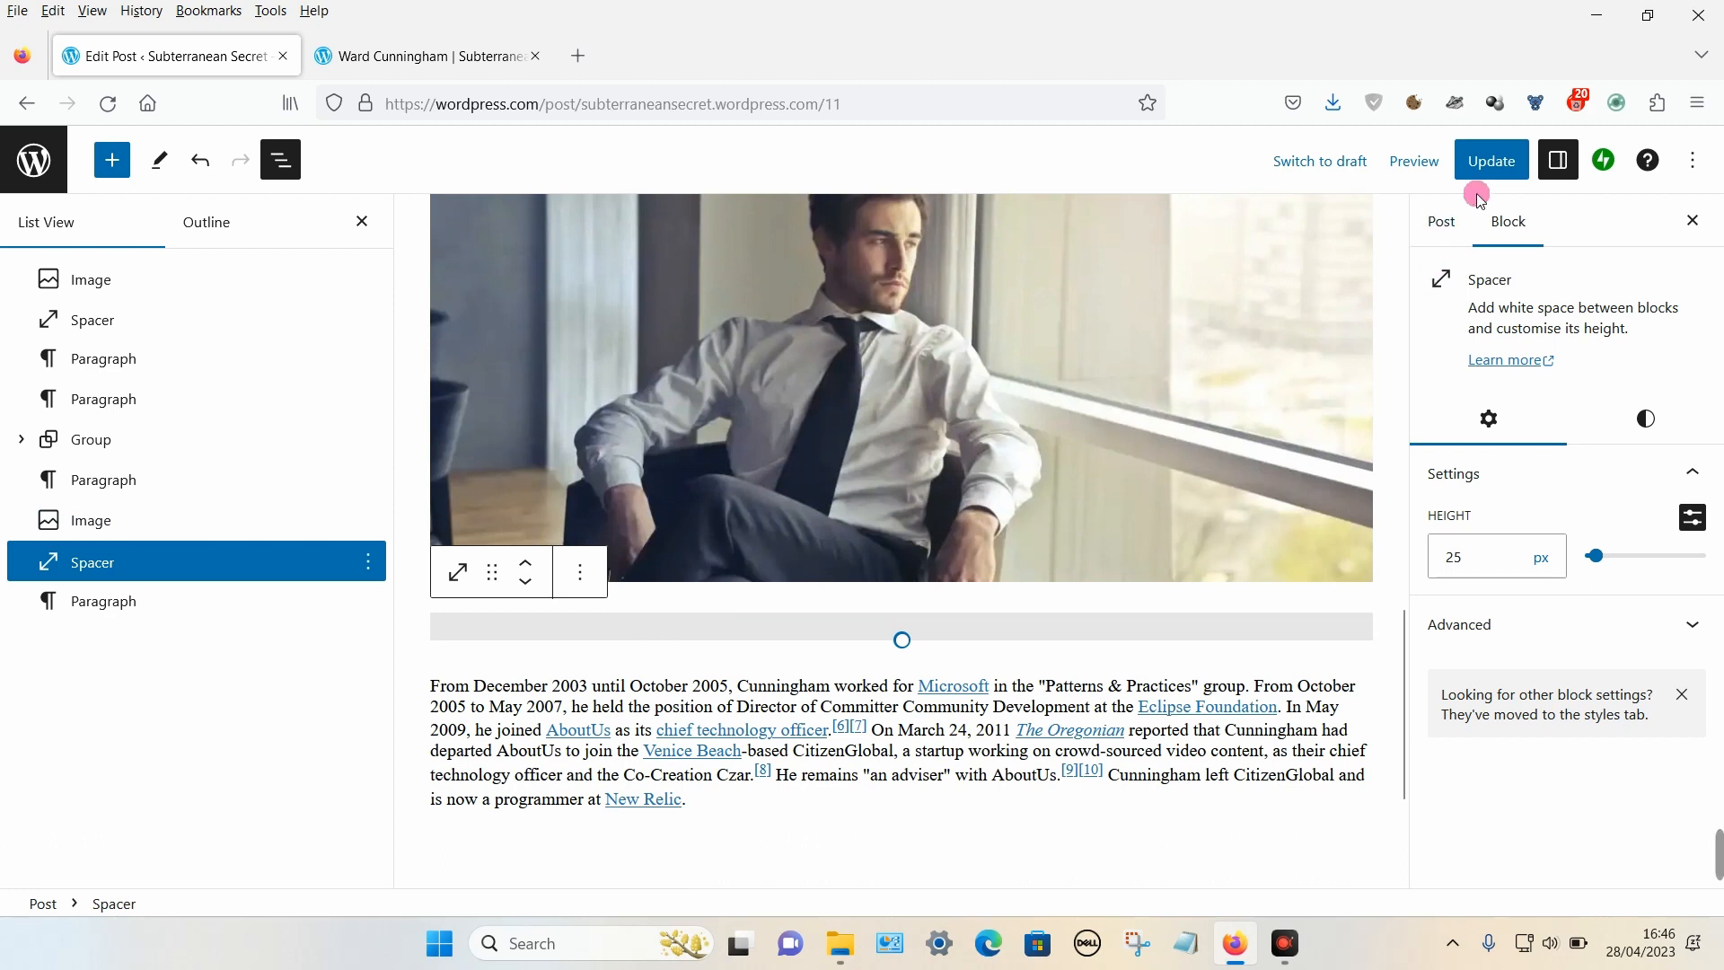
left_click(1493, 163)
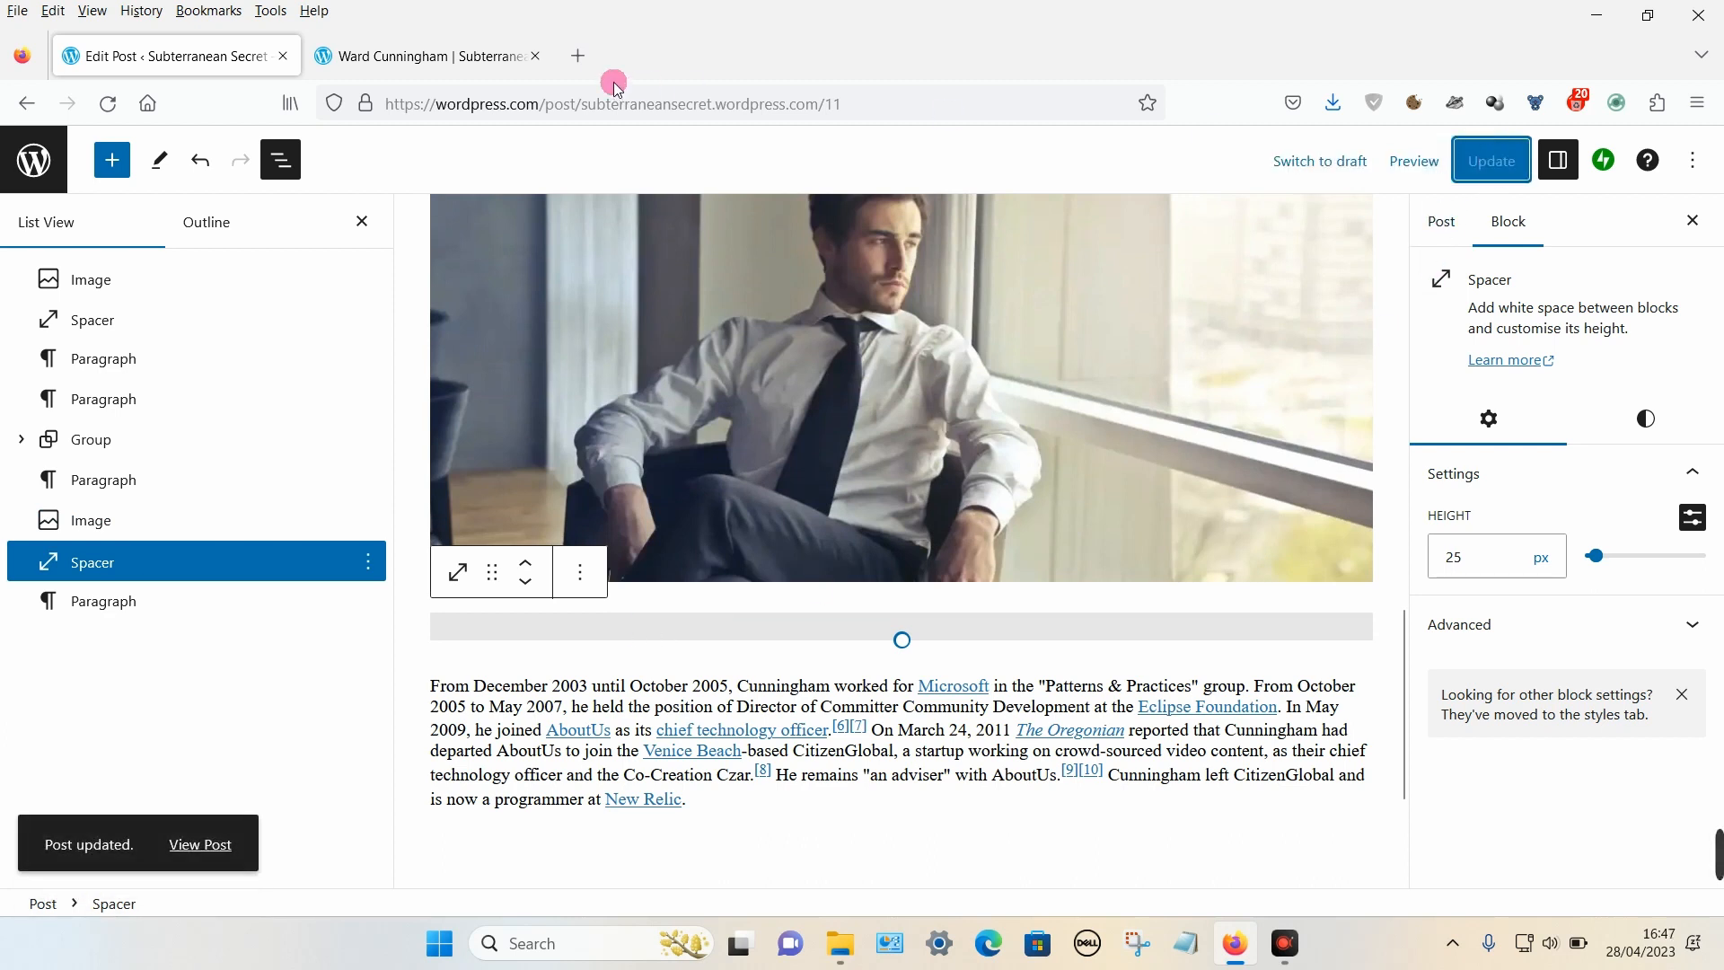
Step: Switch to the published Ward Cunningham post, reload it, and examine the spacing between each image and the text below
left_click(393, 60)
scroll(404, 170, "down", 6)
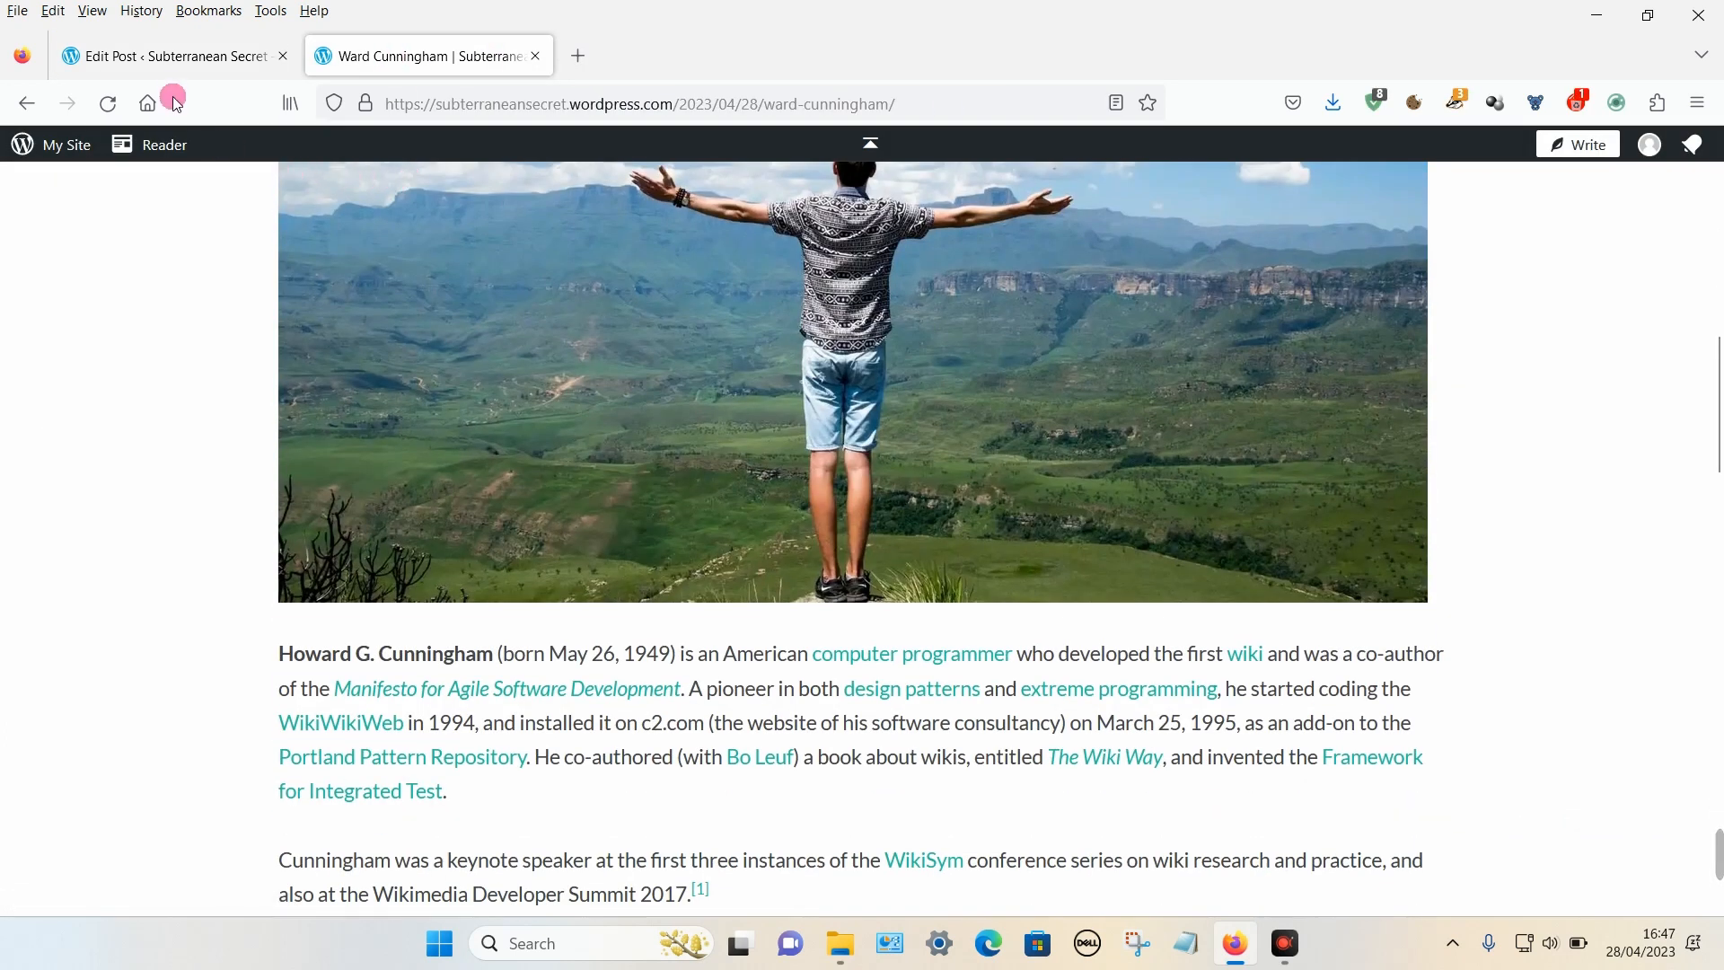
left_click(119, 99)
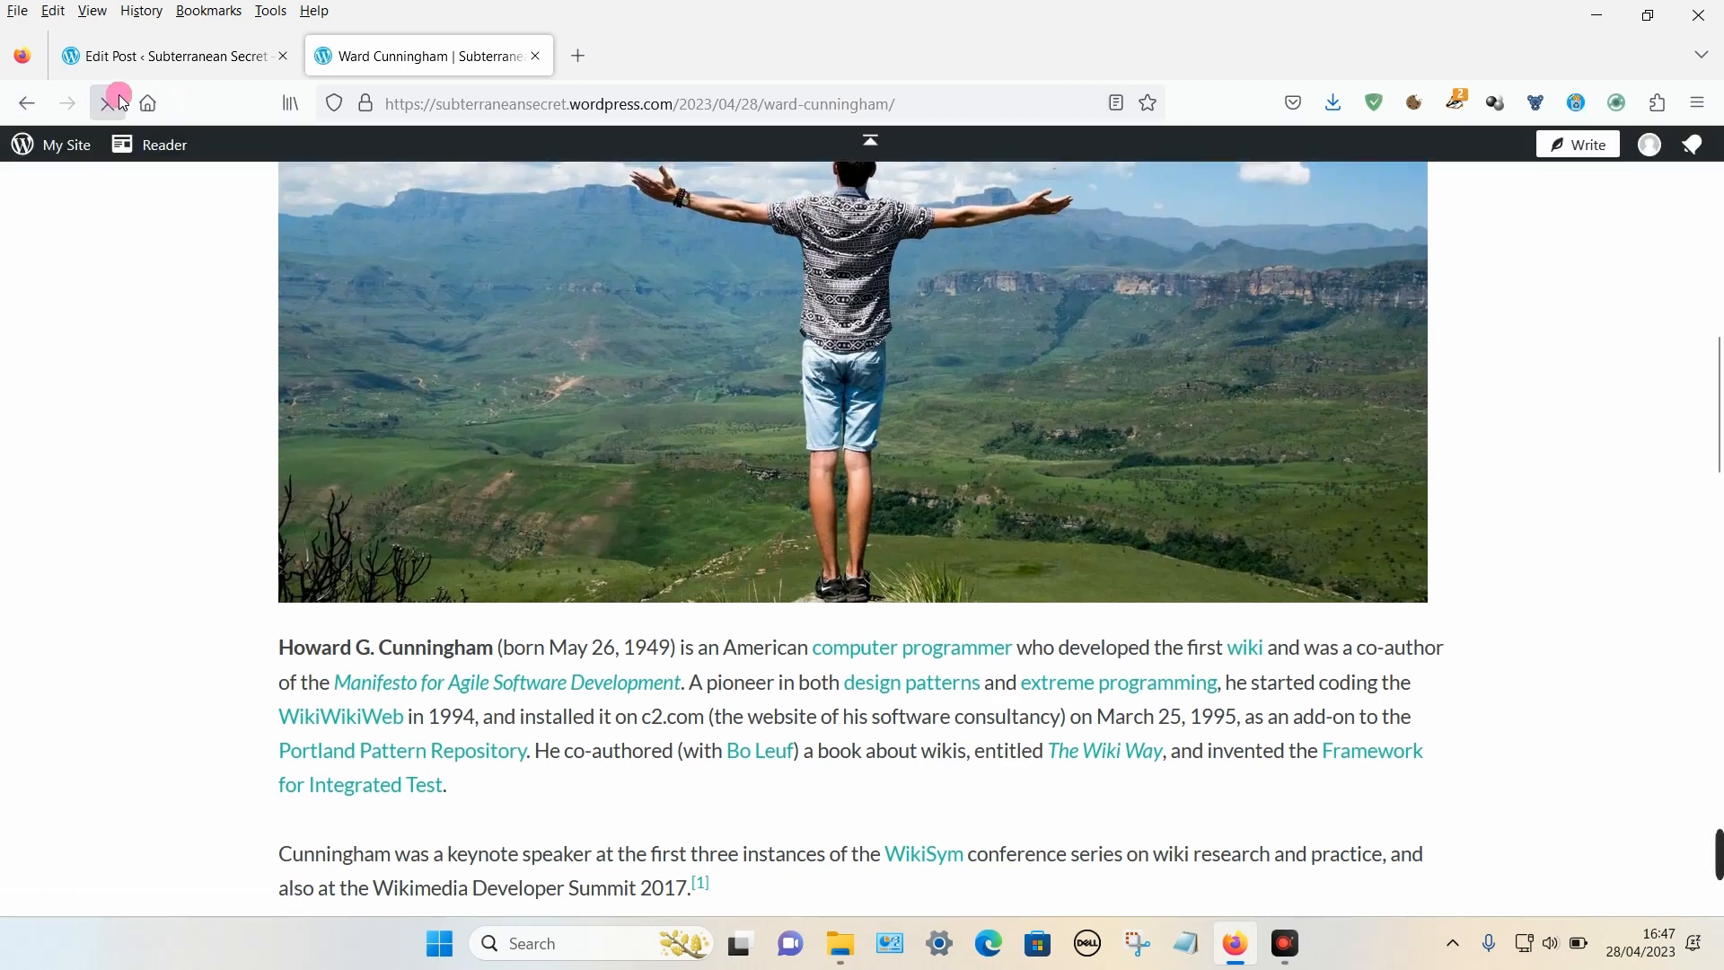
scroll(266, 332, "down", 3)
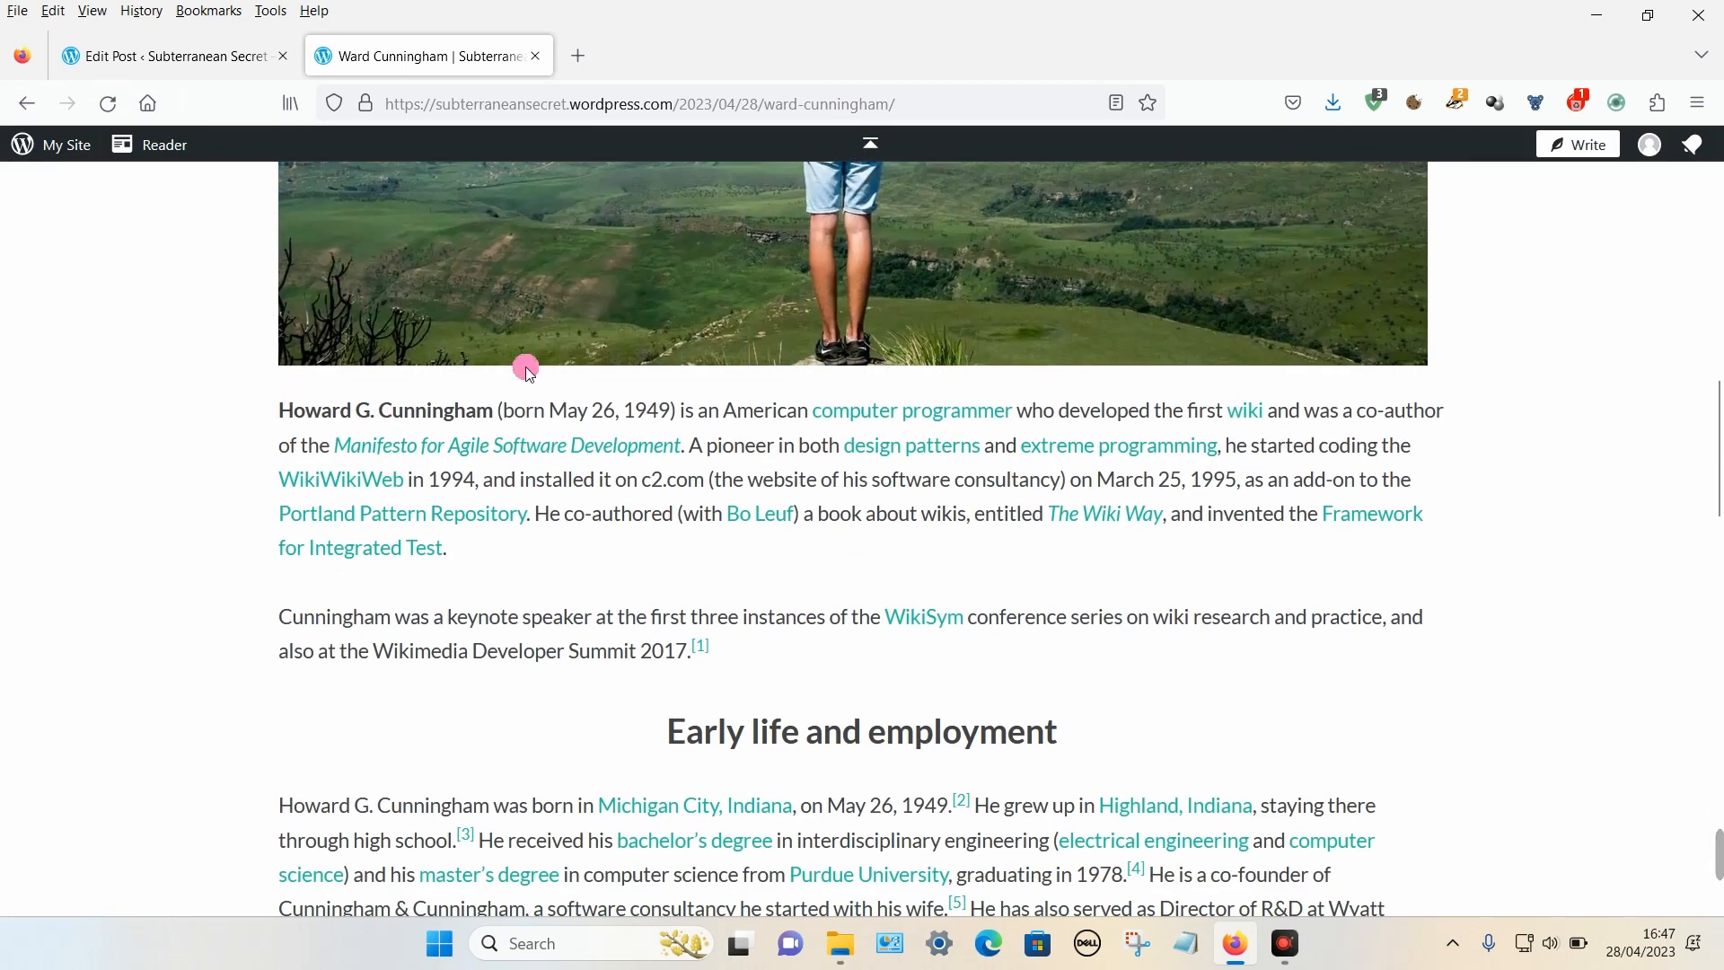
scroll(528, 374, "down", 15)
scroll(473, 516, "up", 4)
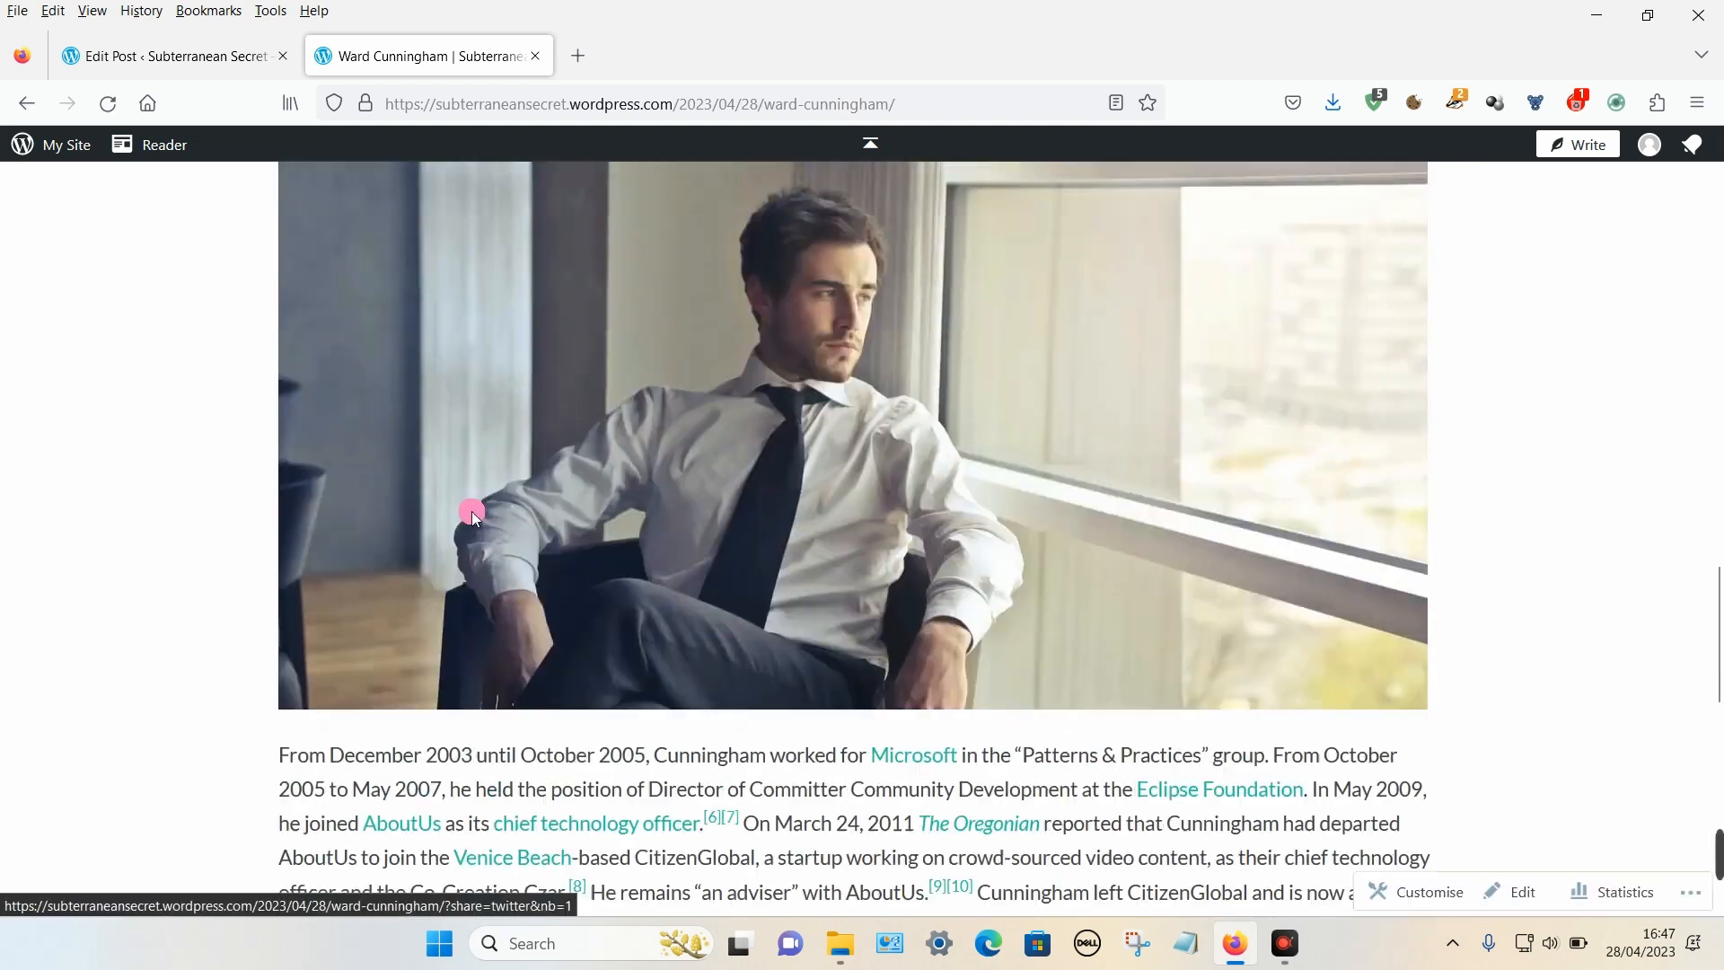
scroll(473, 502, "up", 10)
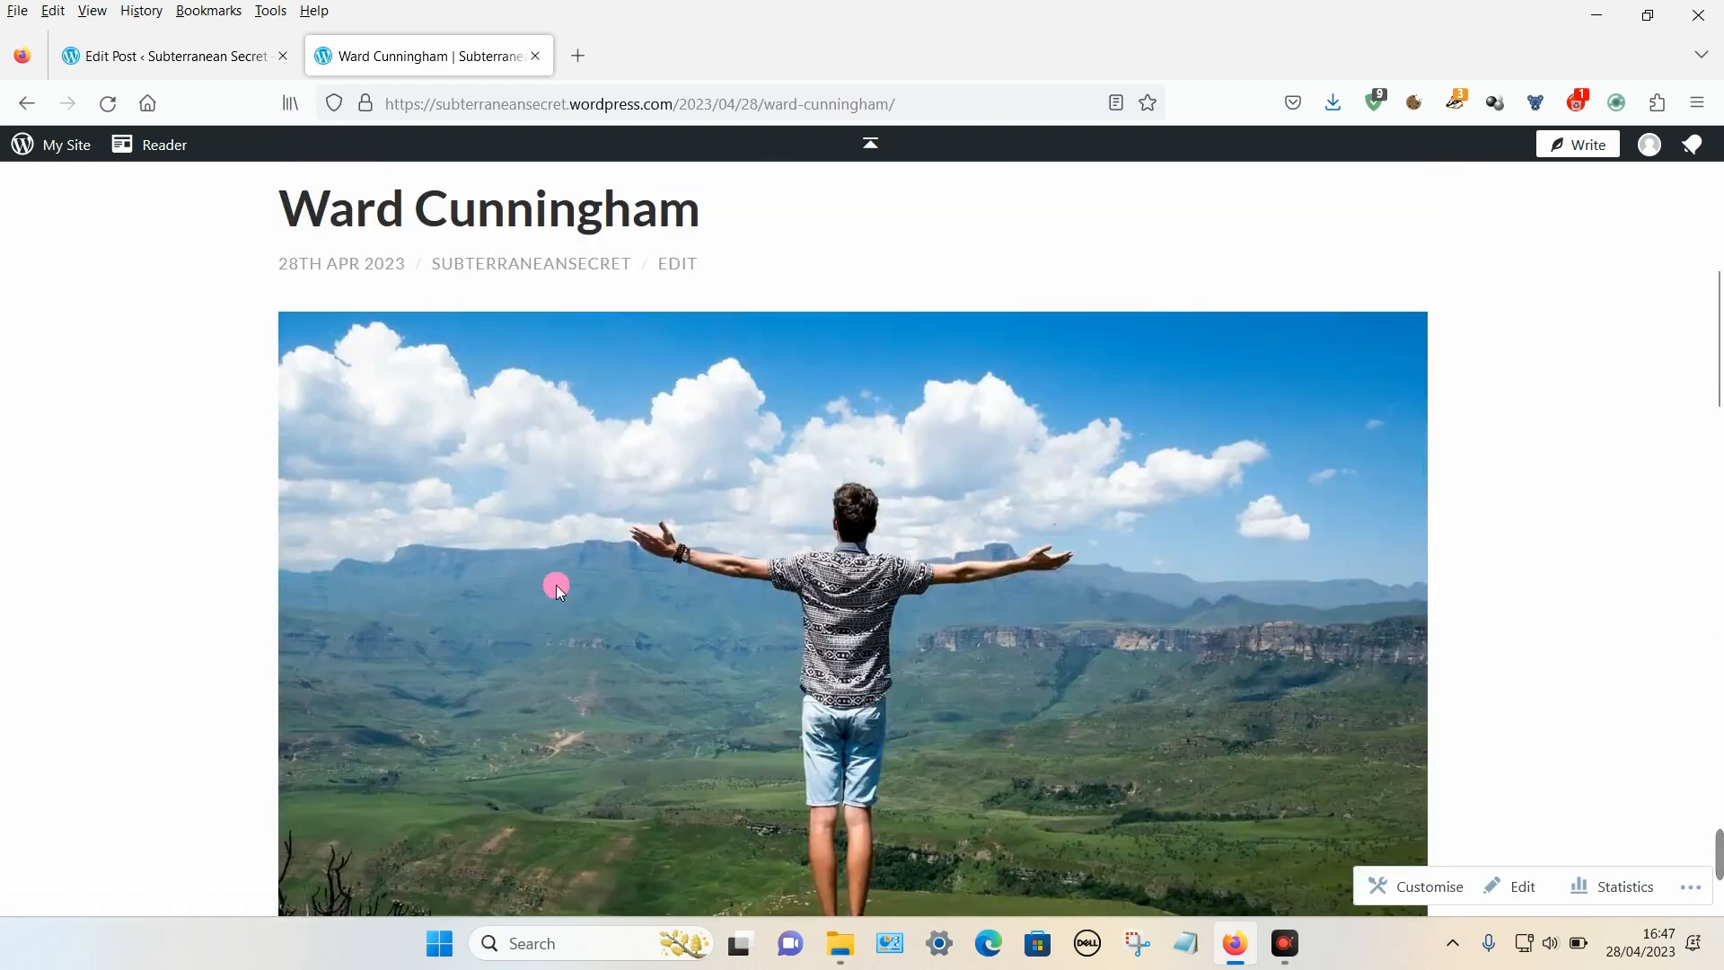